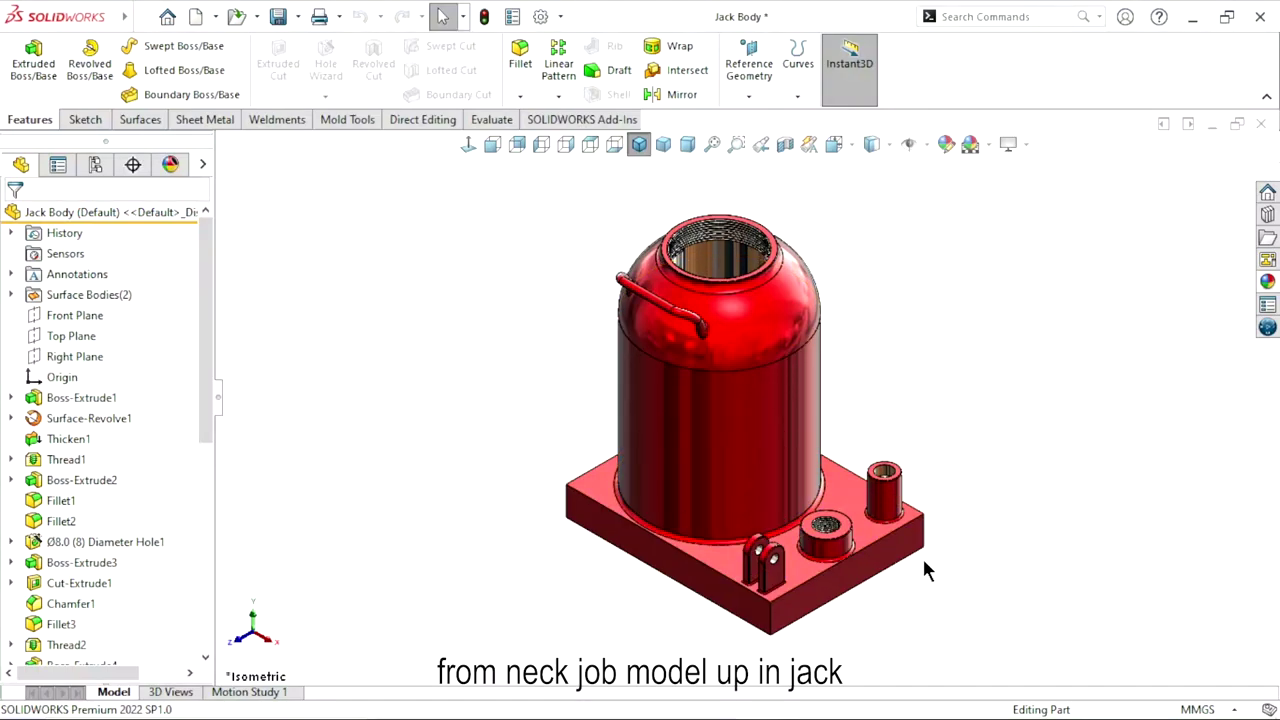
Zoom and orbit the Jack Body, then return it to the isometric view.
scroll(922, 555, up, 3)
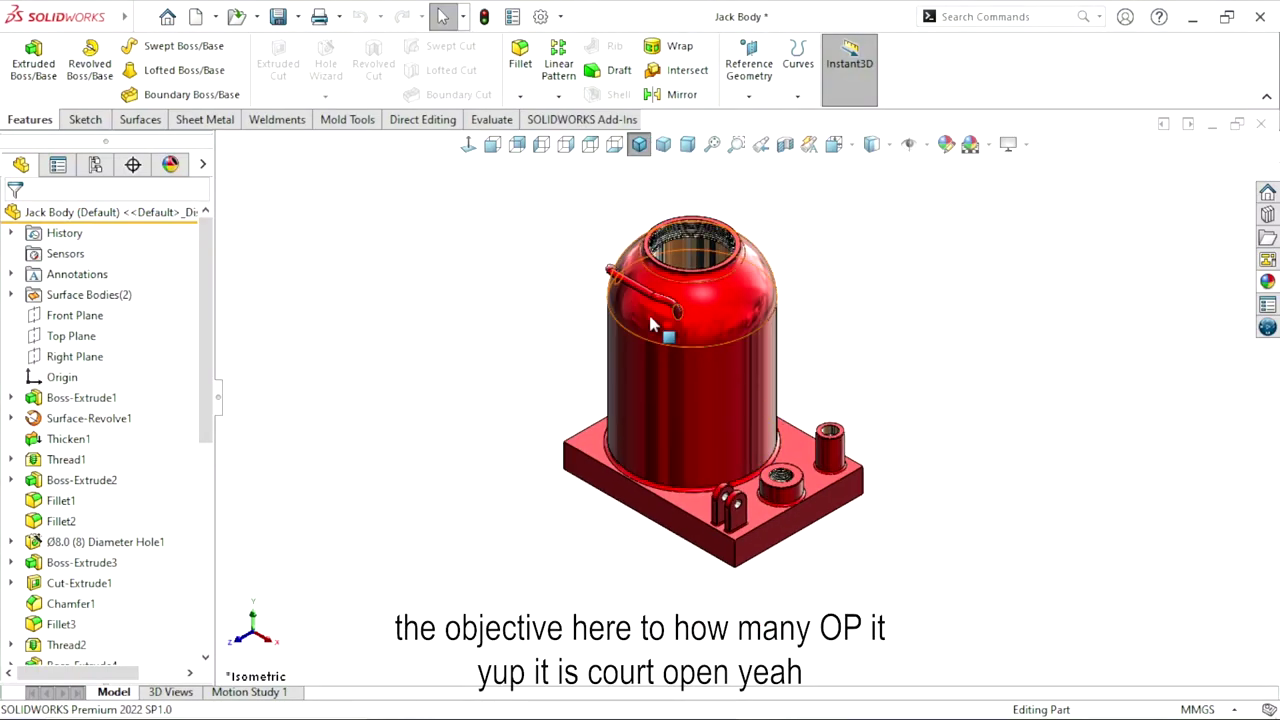
scroll(648, 325, down, 2)
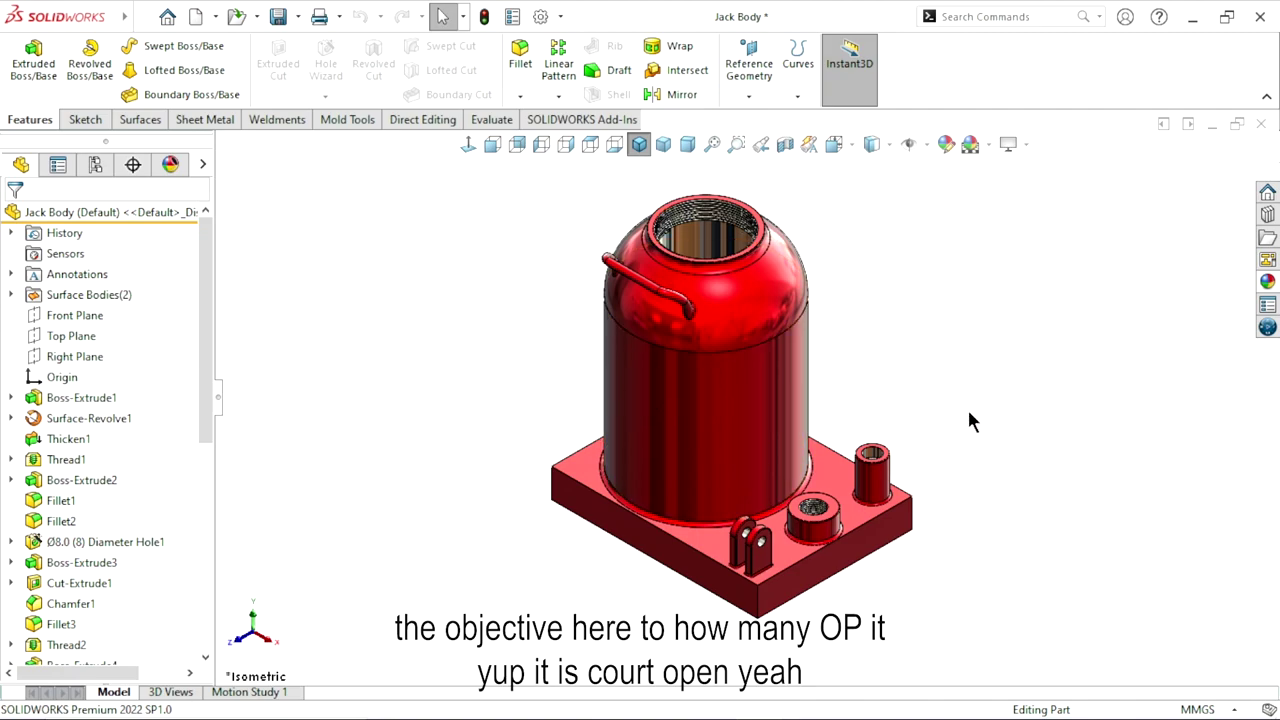
middle_drag(944, 433, 1005, 528)
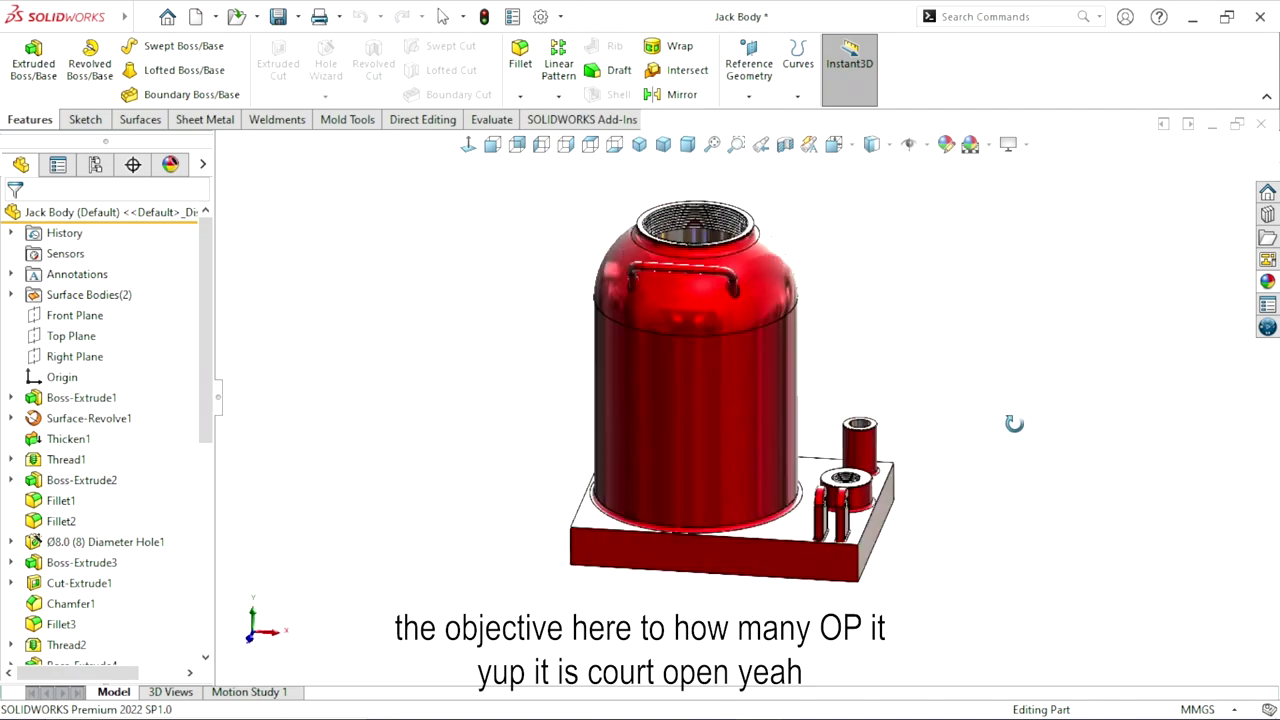
click(639, 144)
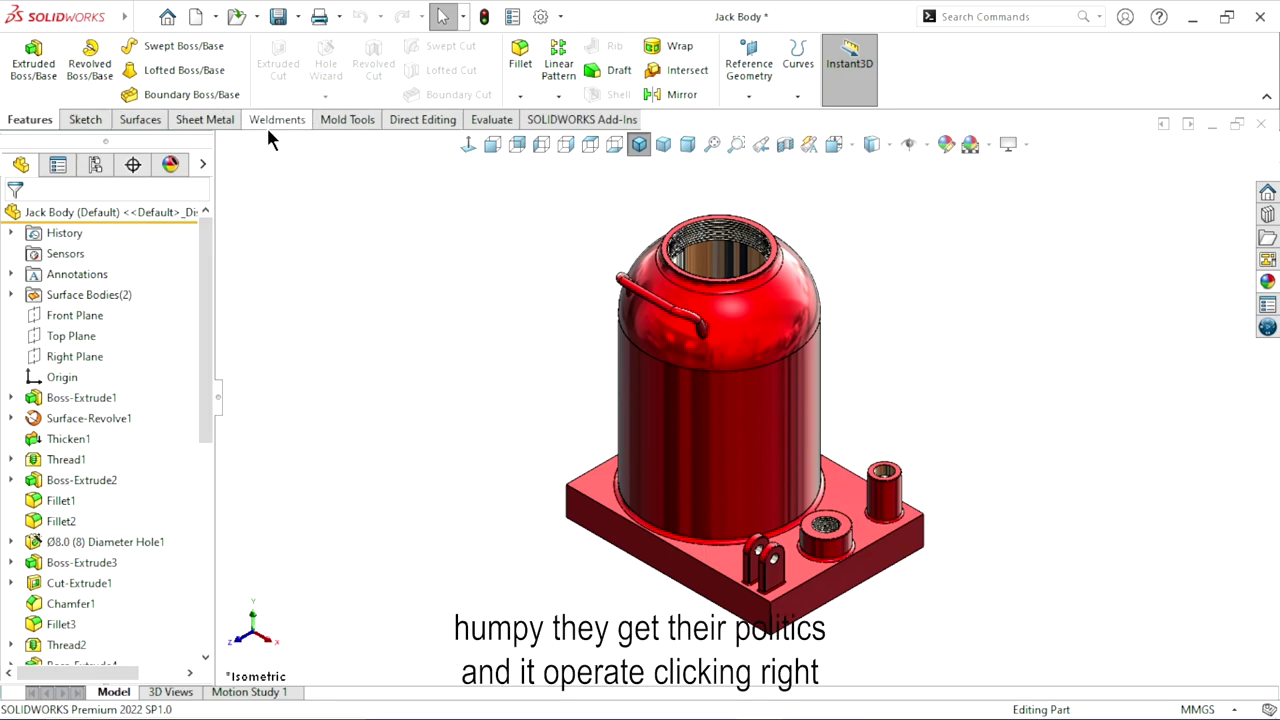
Add the Render Tools tab to the CommandManager and switch to it.
right_click(338, 117)
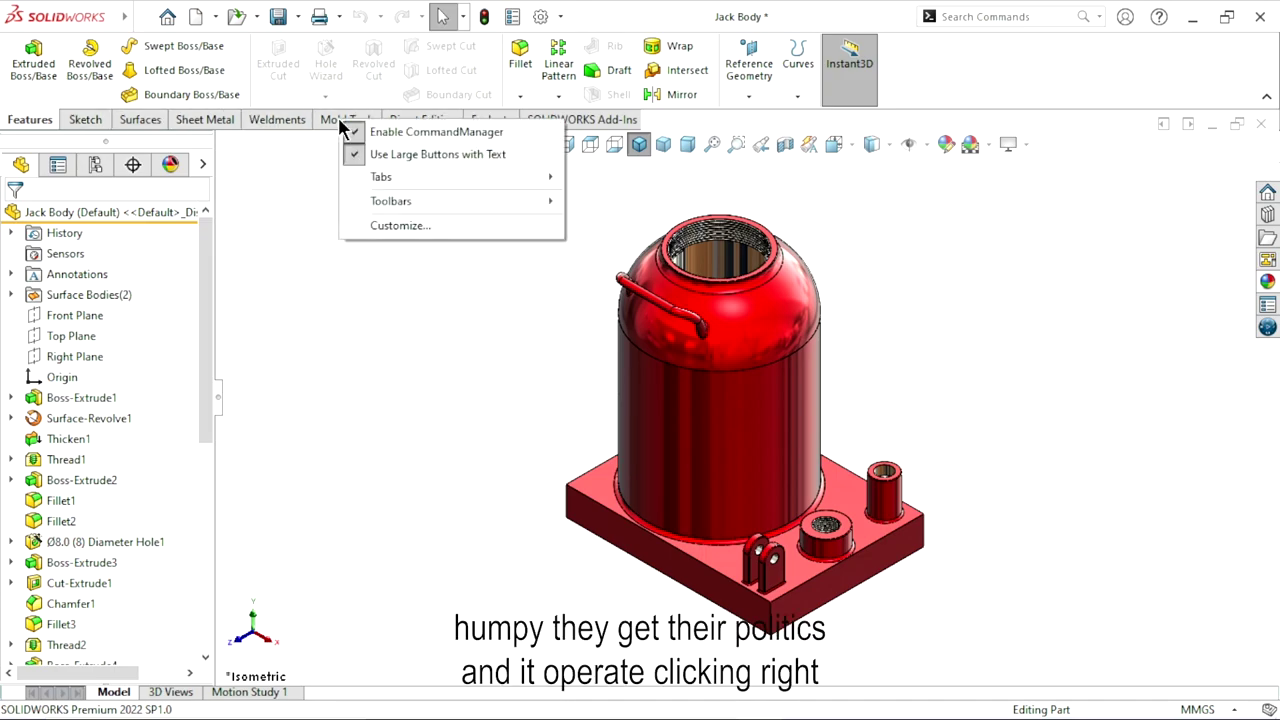
mouse_move(450, 177)
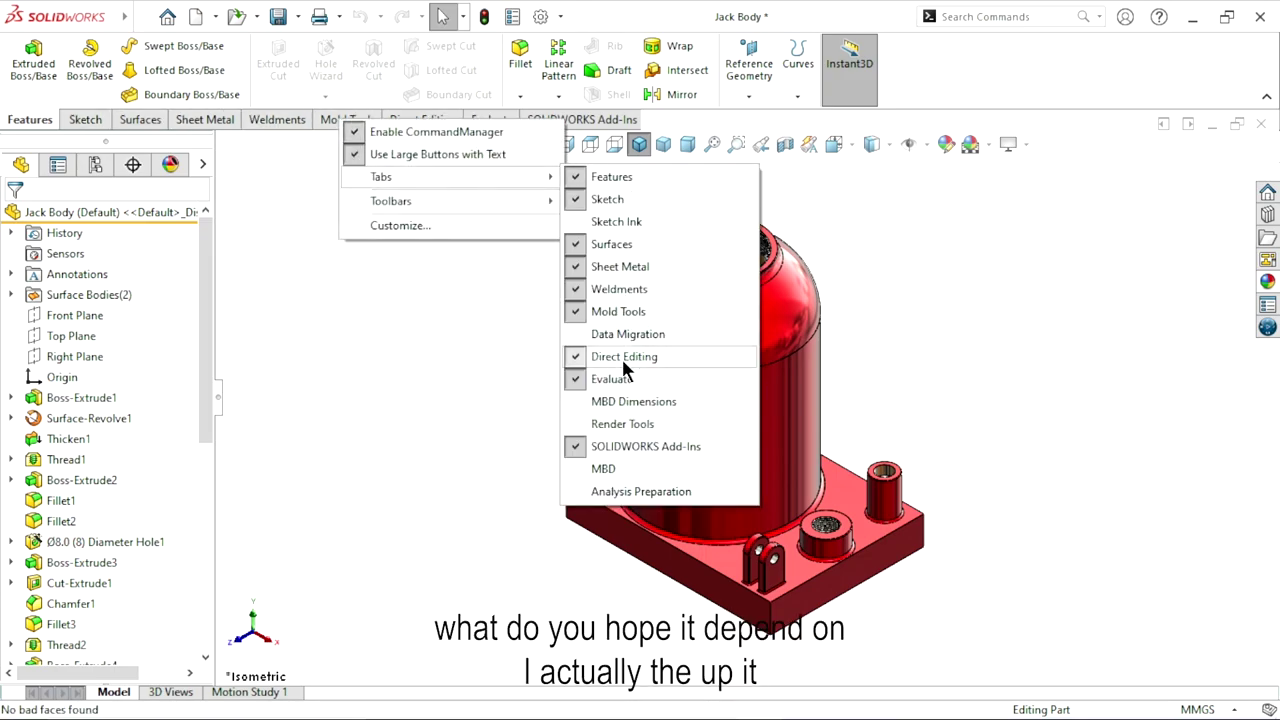
click(622, 423)
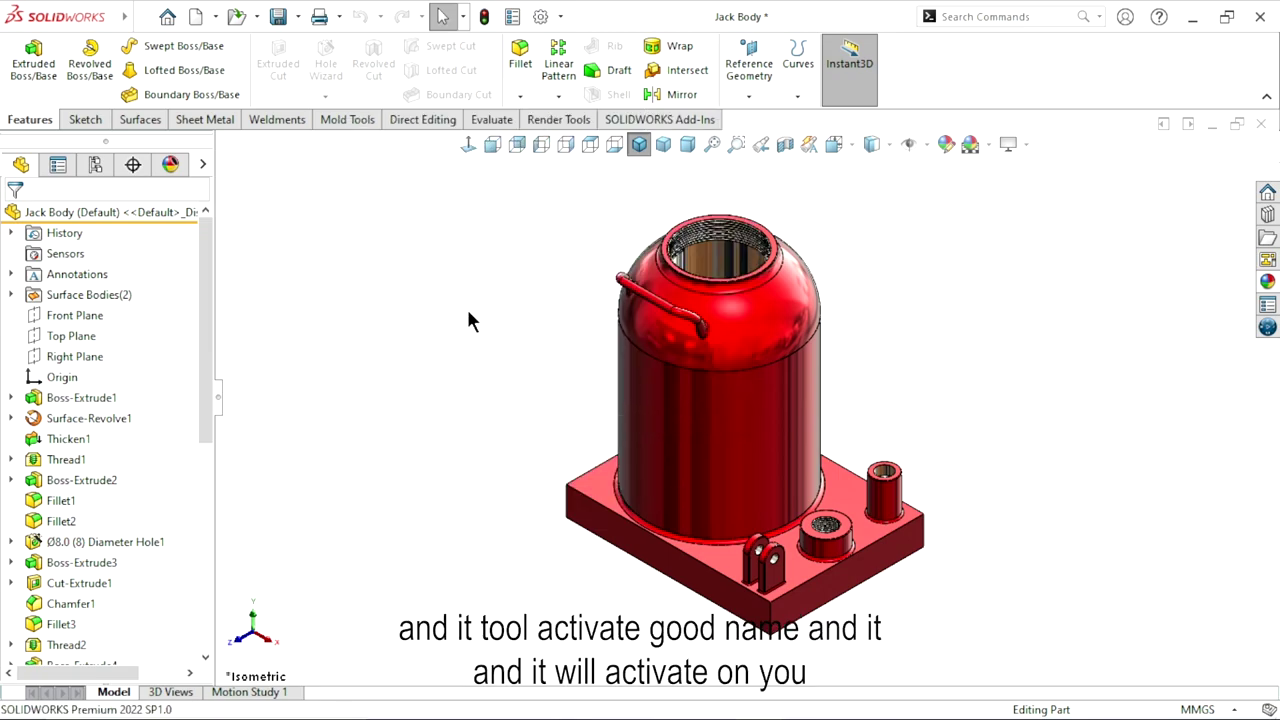
click(546, 119)
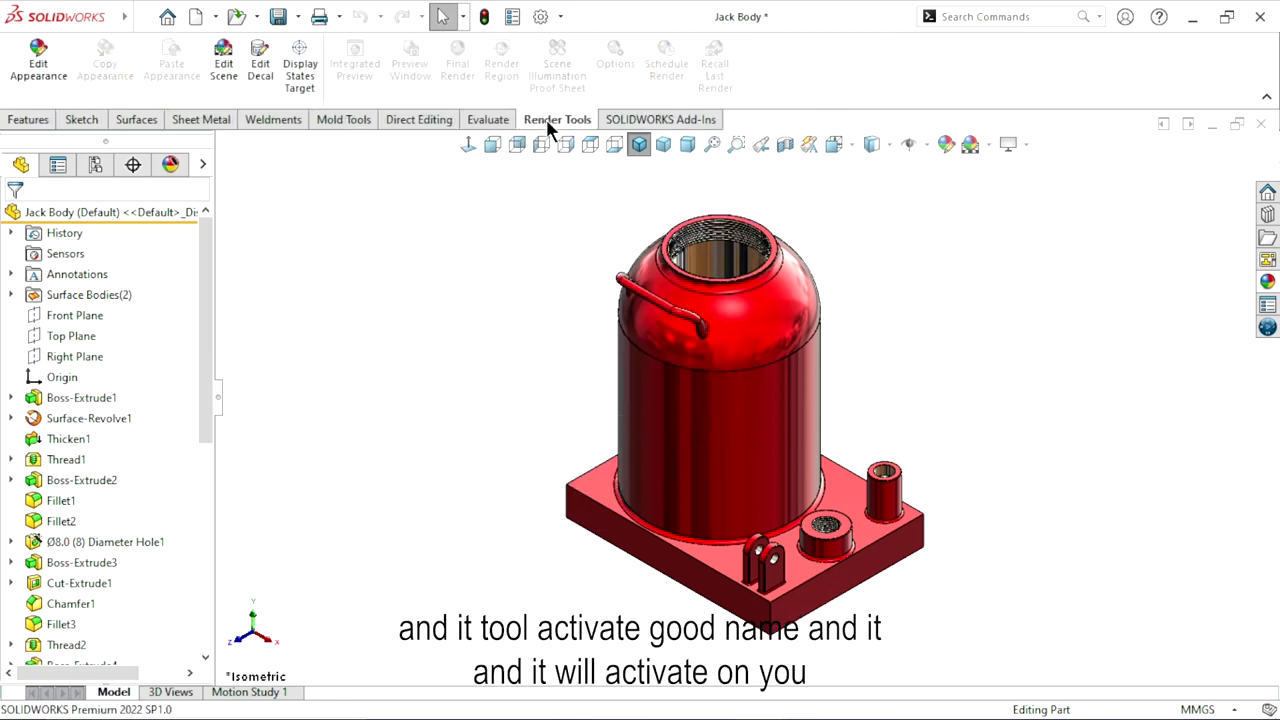
Open Edit Scene and browse the Studio Scenes presets in the task pane.
click(226, 86)
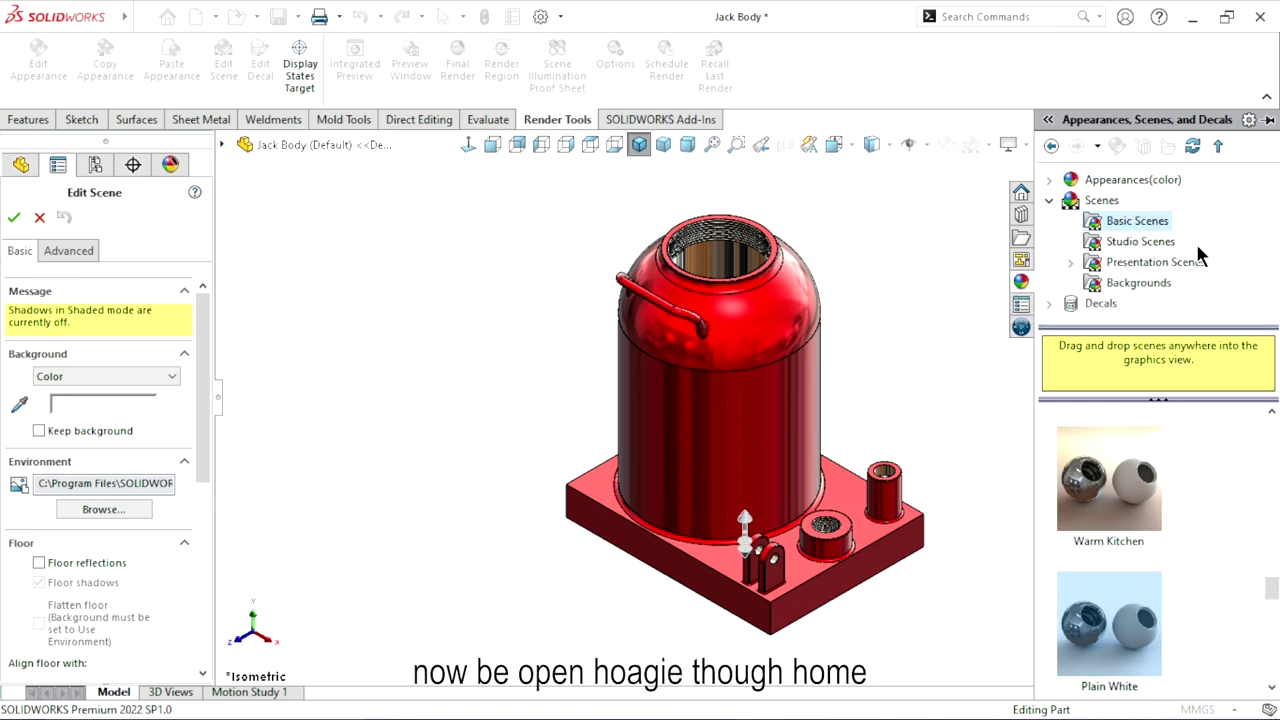
click(1127, 248)
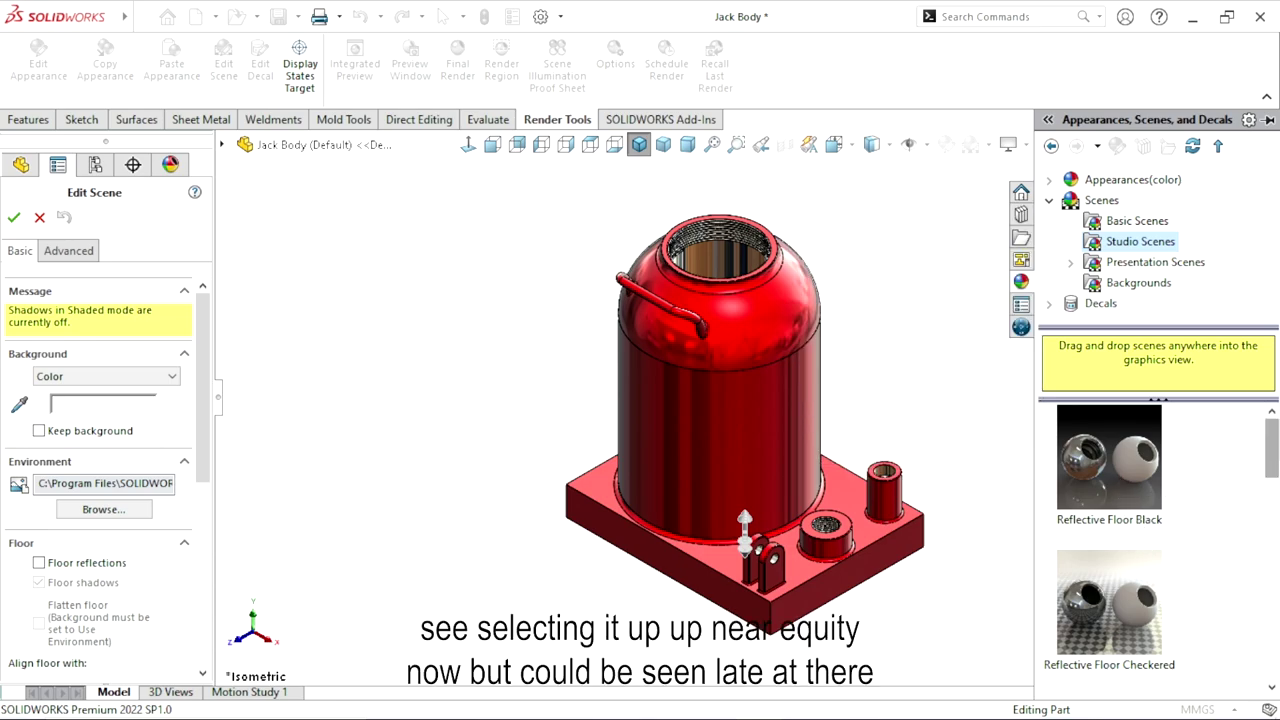
mouse_move(1273, 468)
mouse_down()
mouse_move(1273, 548)
mouse_move(1273, 450)
mouse_up()
Drag Reflective Floor Black onto the jack and zoom to view its floor reflection.
drag(1118, 497, 840, 452)
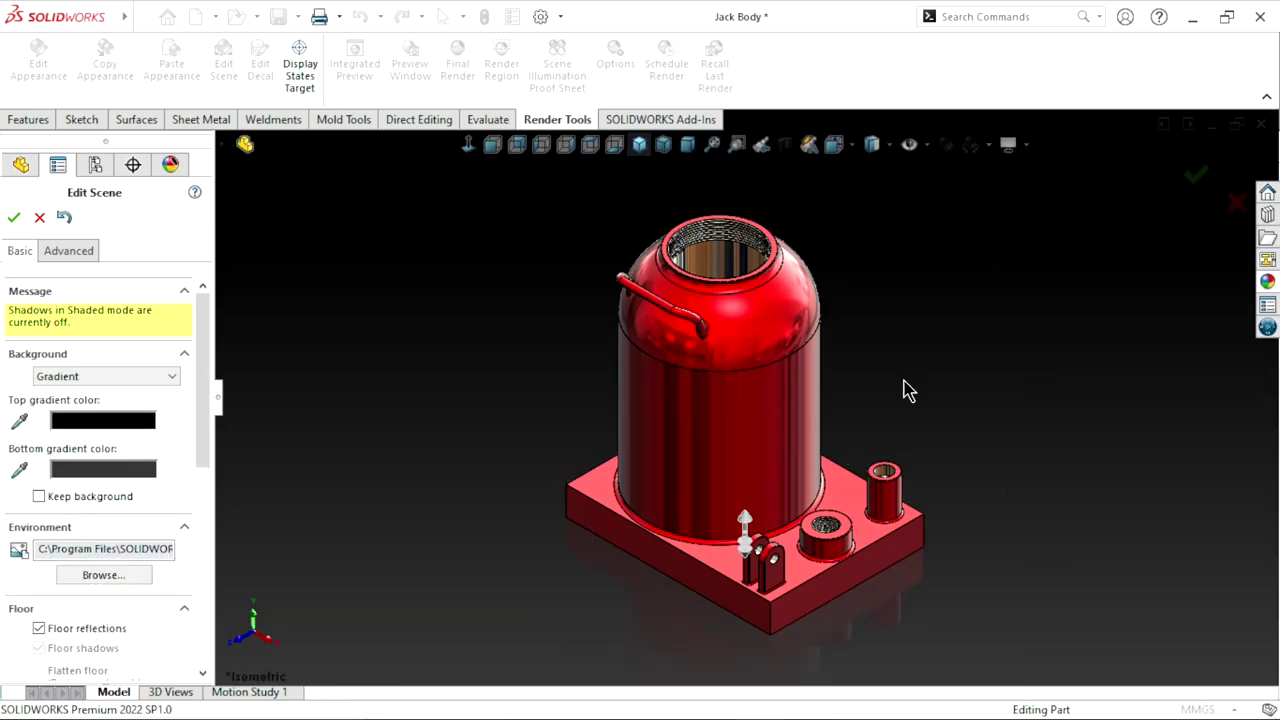
scroll(806, 519, up, 3)
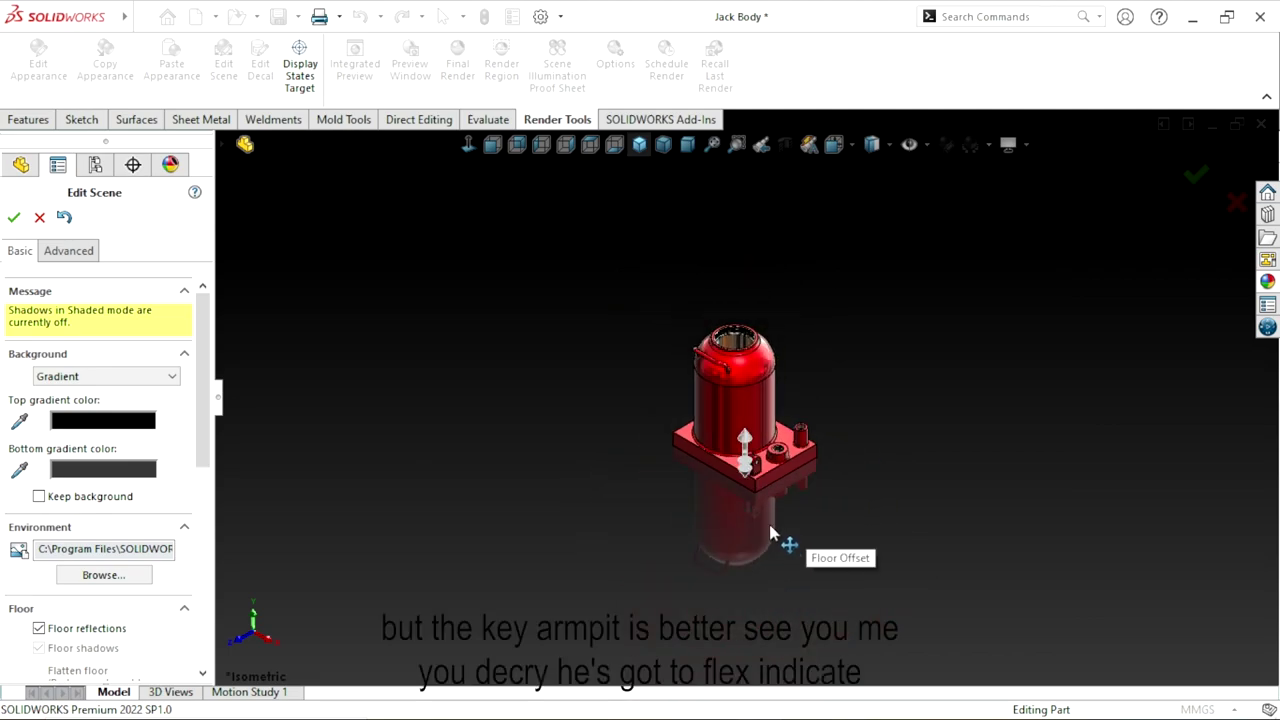
scroll(775, 495, down, 3)
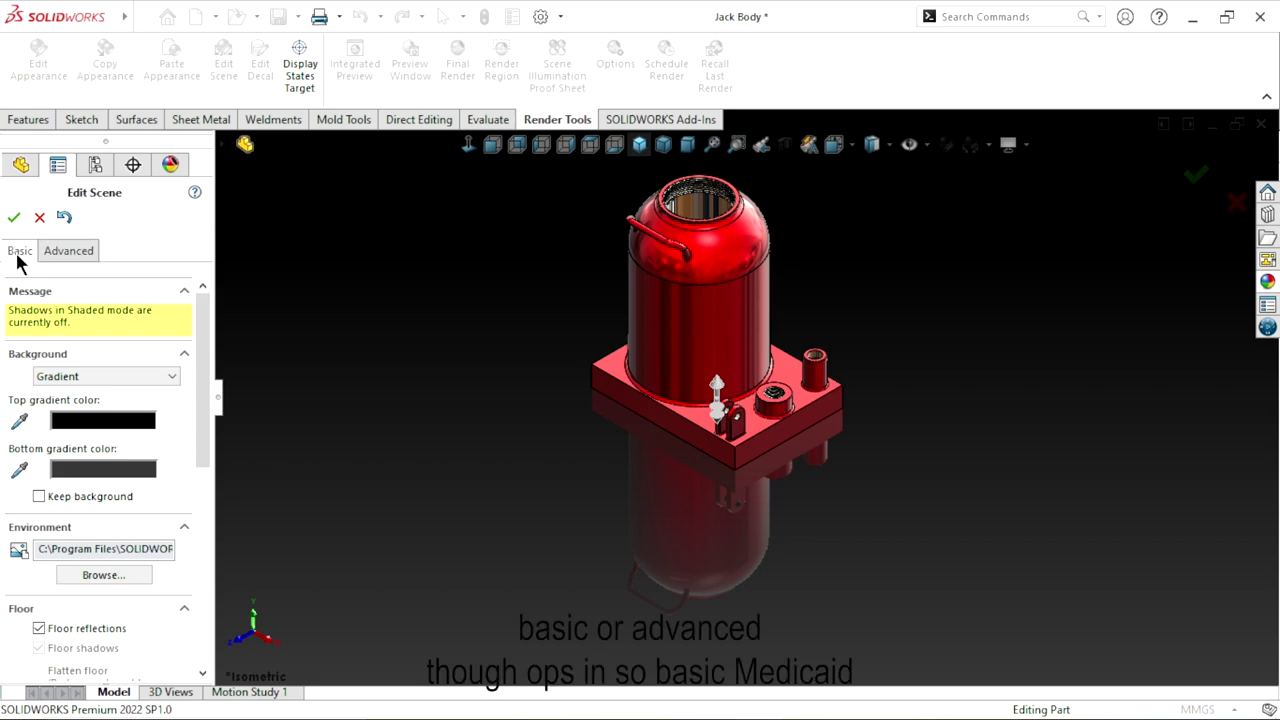
scroll(120, 360, down, 3)
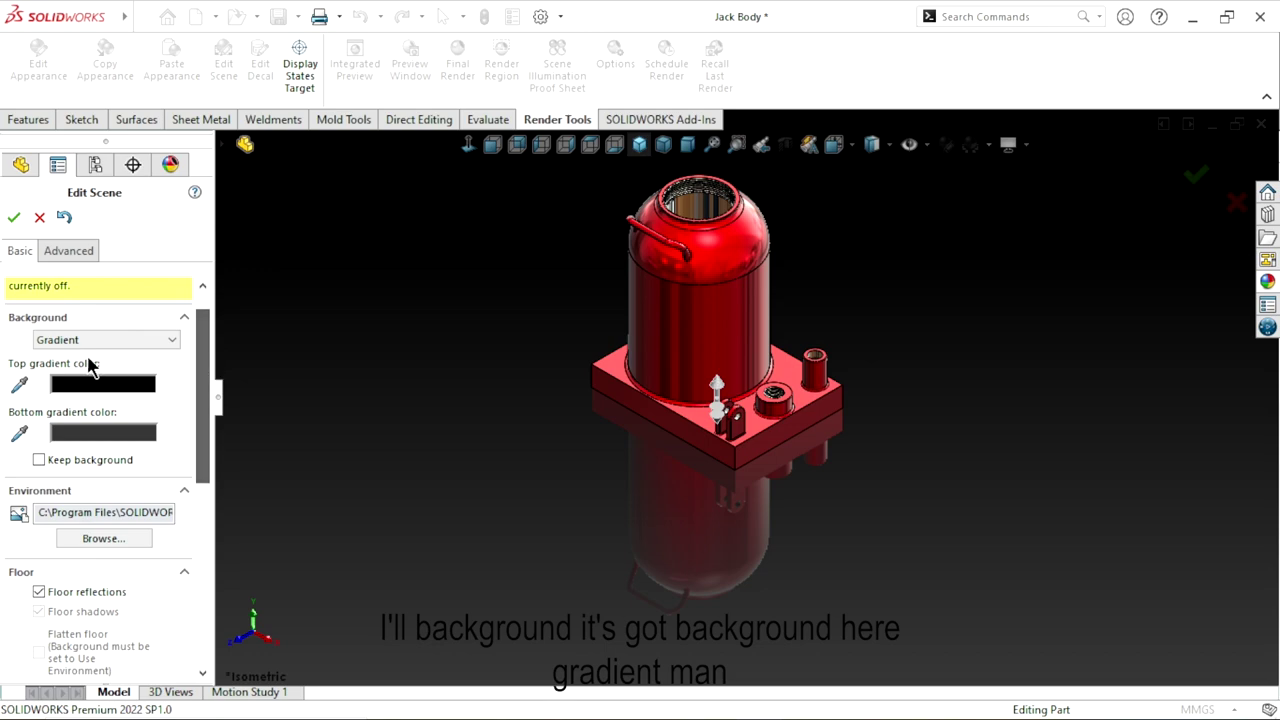
Set the background type to Color, trying yellow before settling on solid green.
click(136, 340)
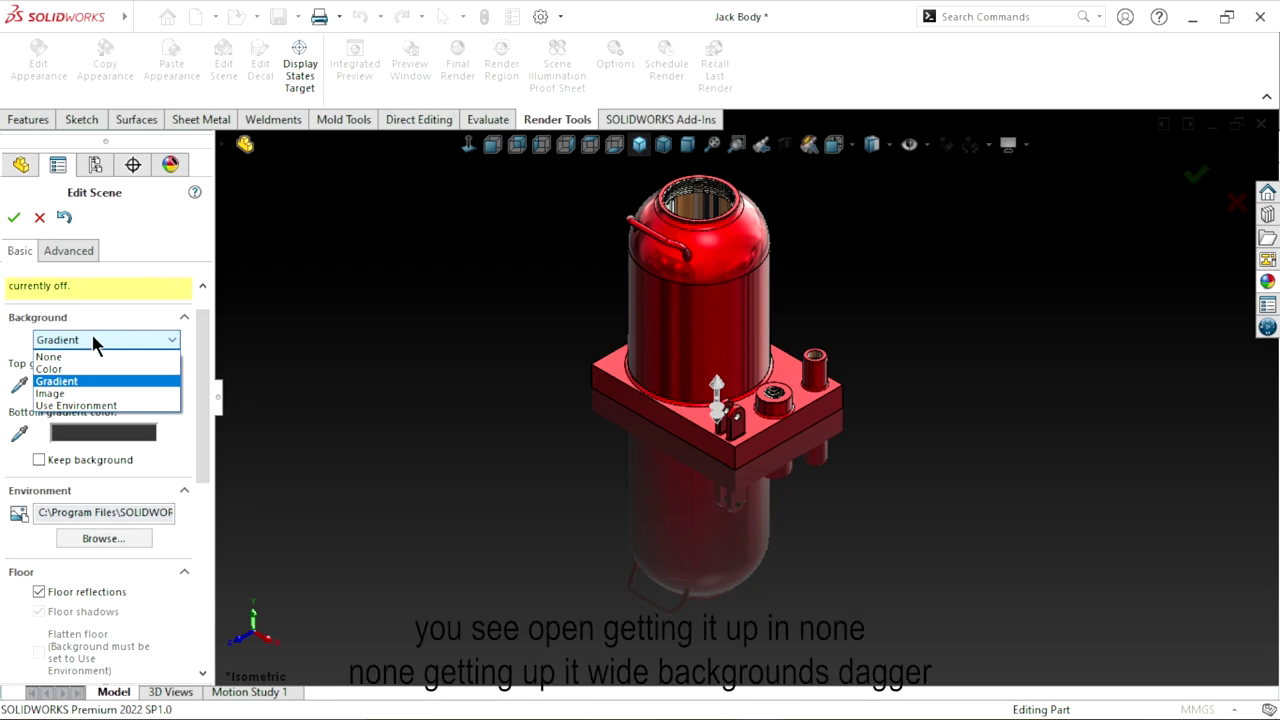
click(64, 359)
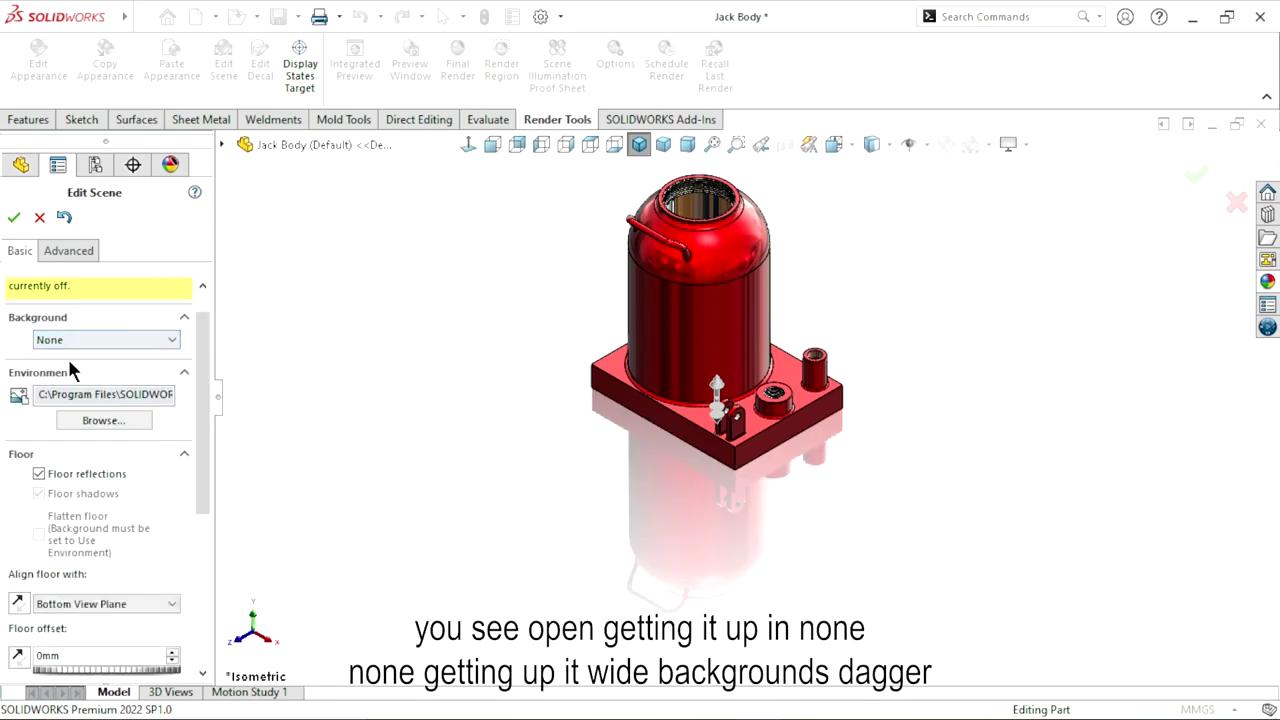
click(112, 342)
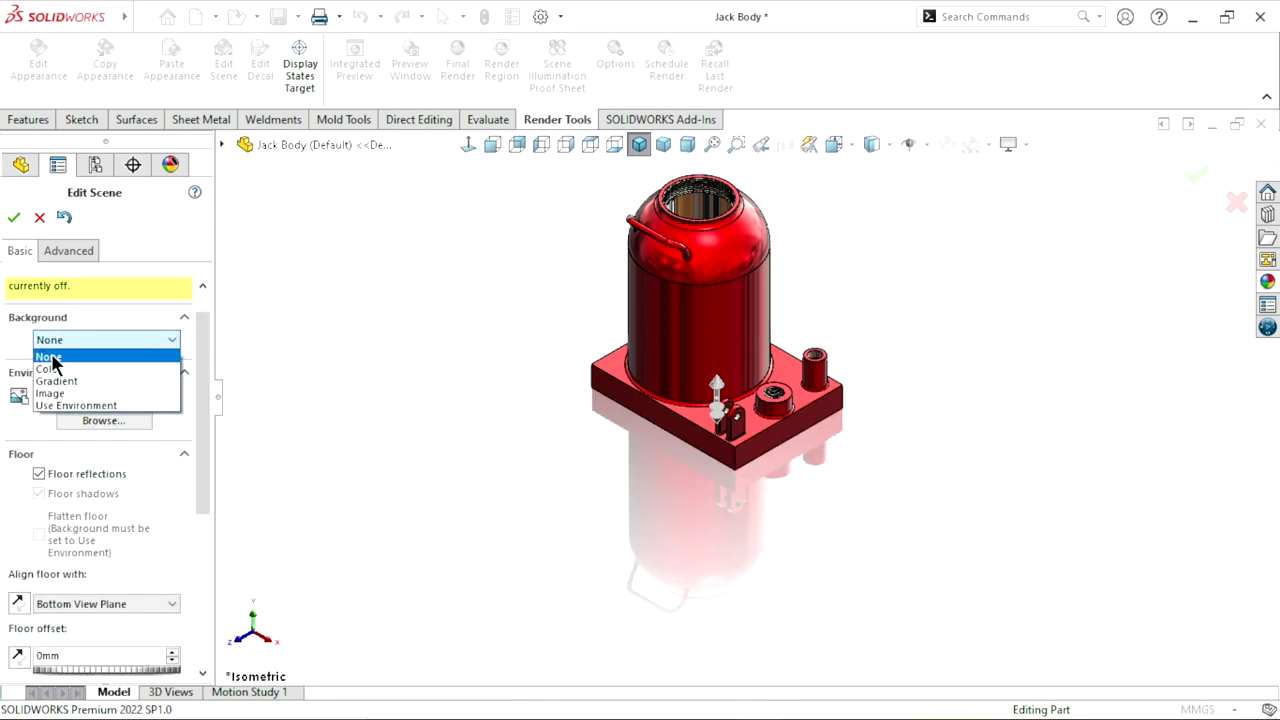
click(54, 362)
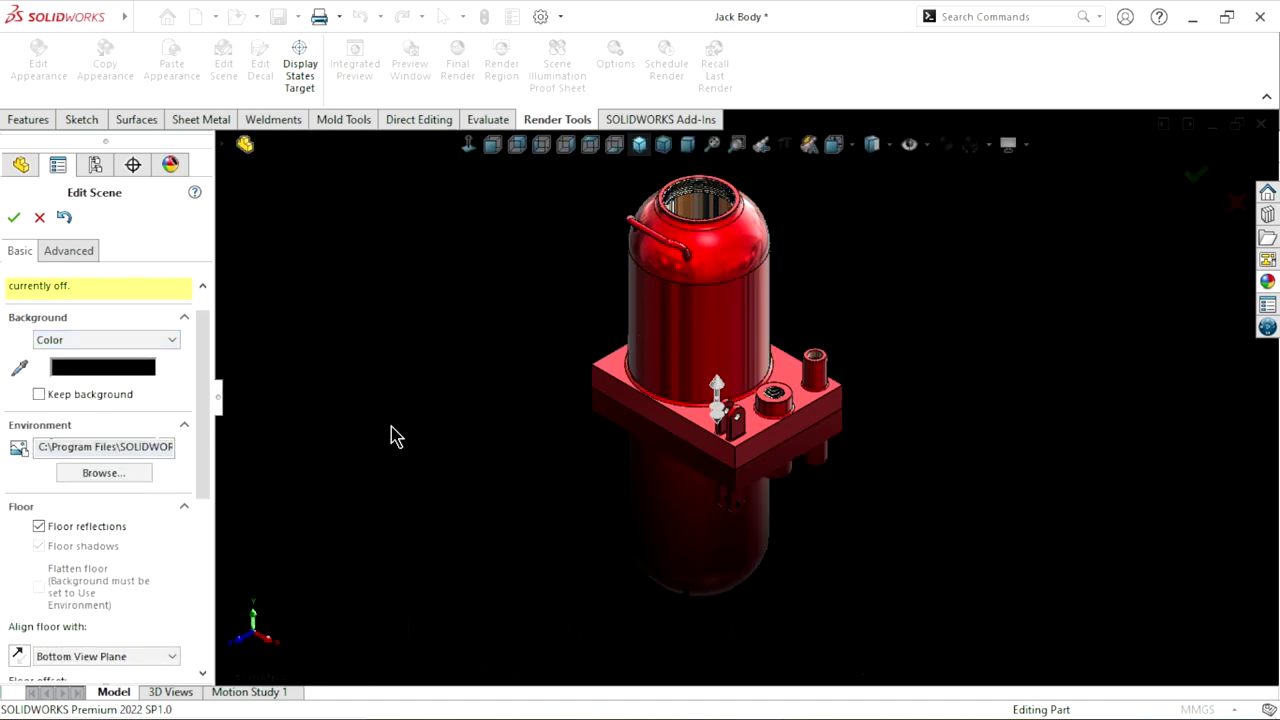
click(119, 373)
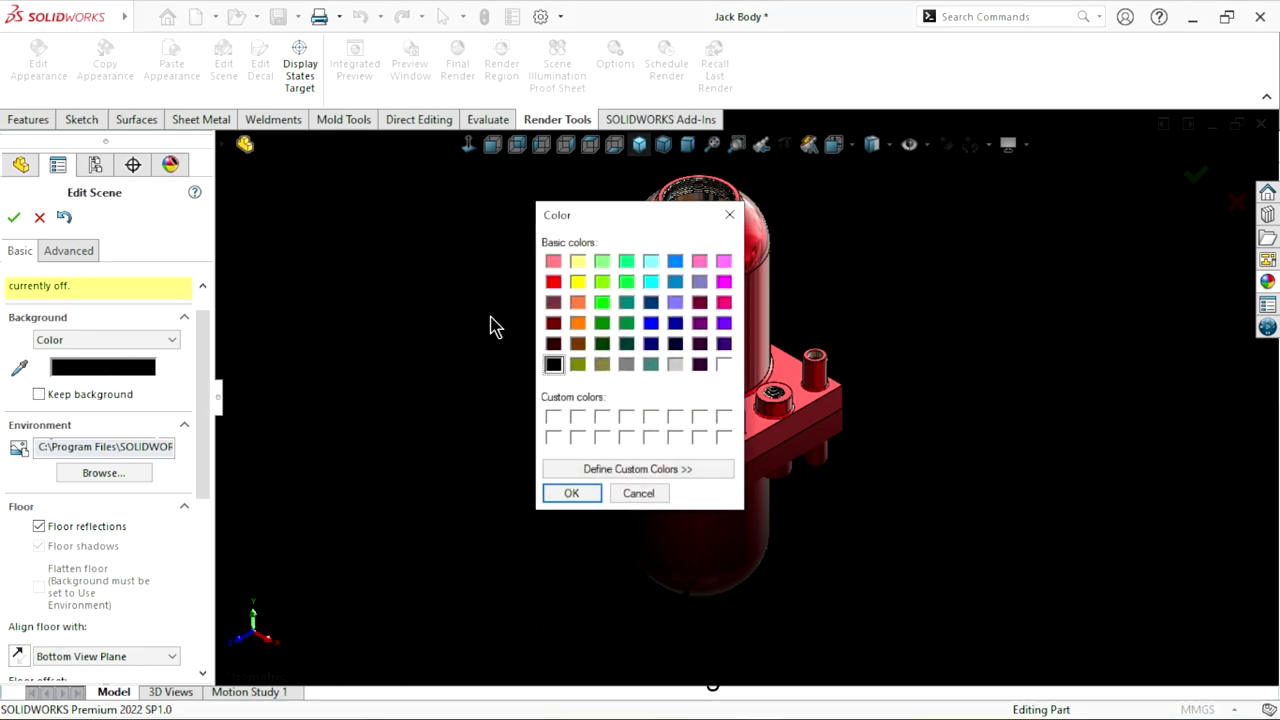
click(578, 281)
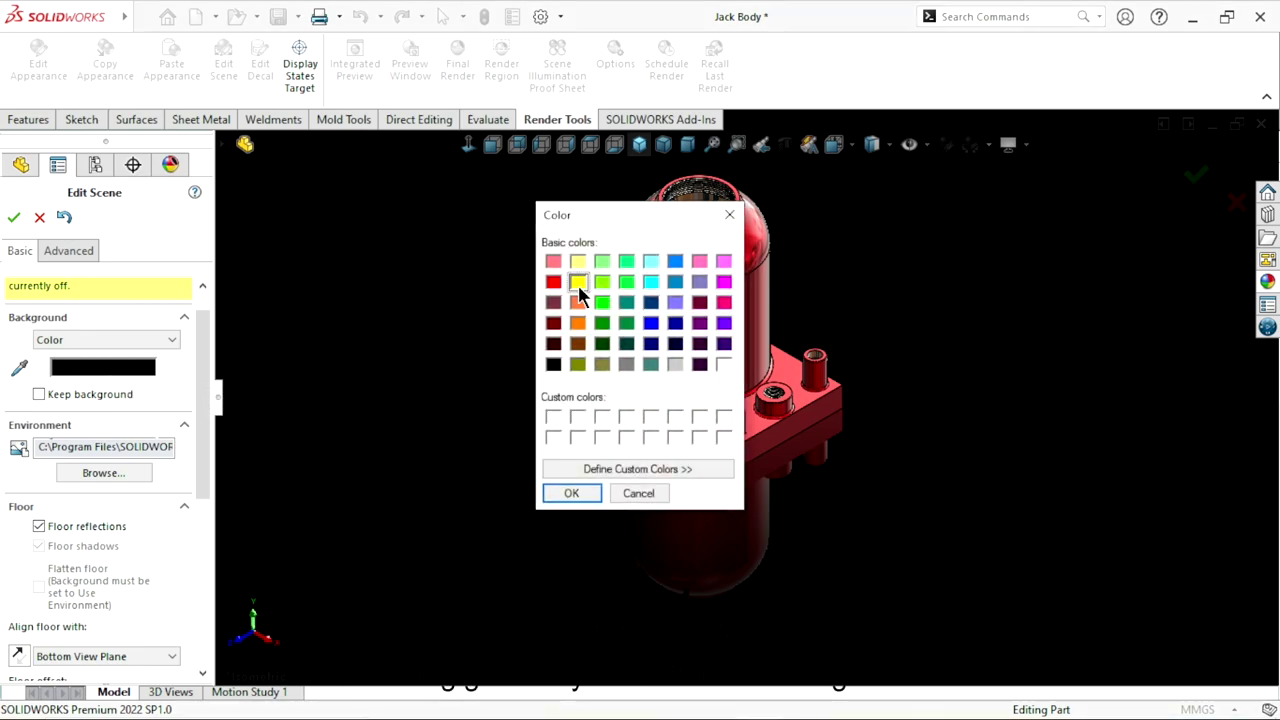
click(572, 494)
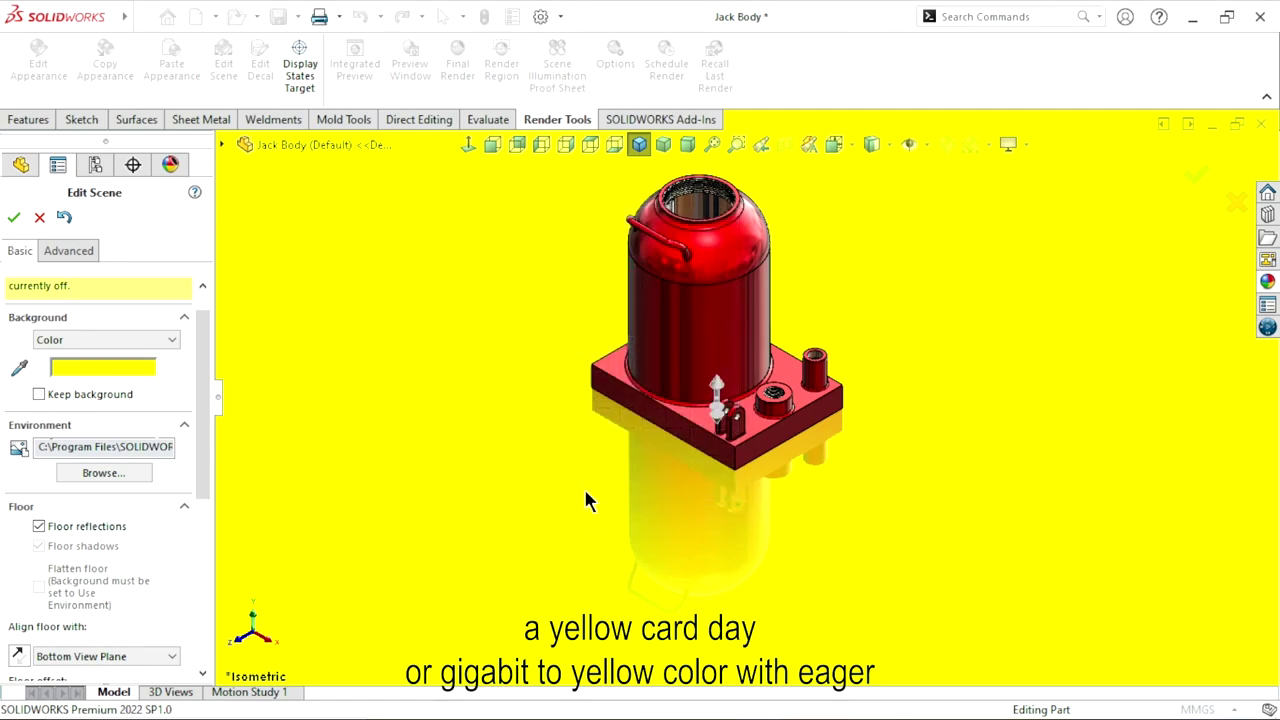
click(105, 366)
click(626, 281)
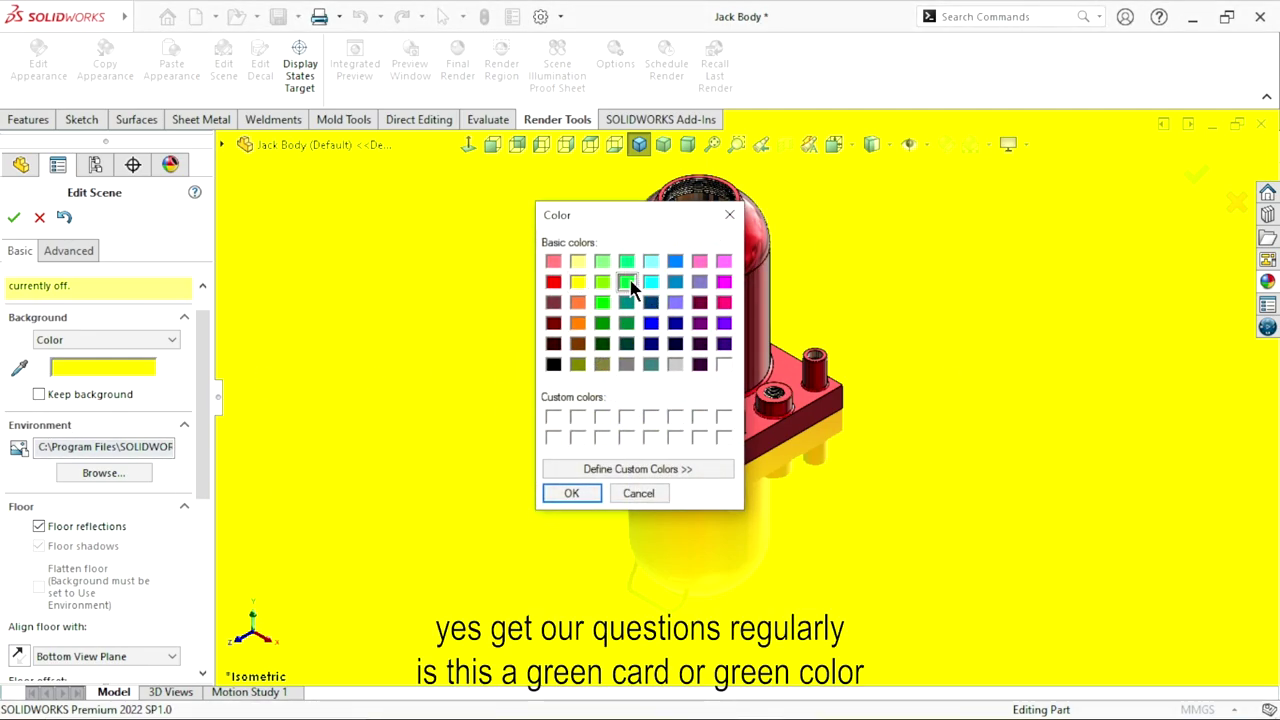
click(572, 493)
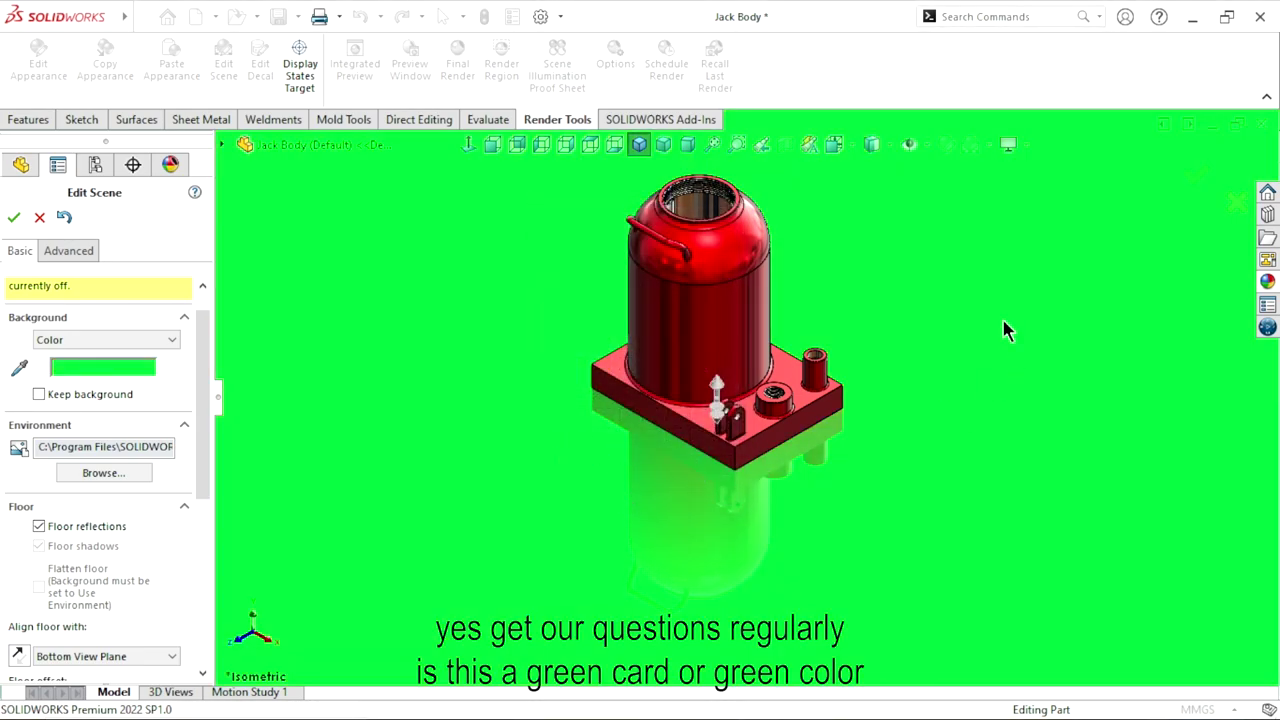
Switch the background to Gradient with a yellow top and black bottom, then orbit to view it.
click(106, 337)
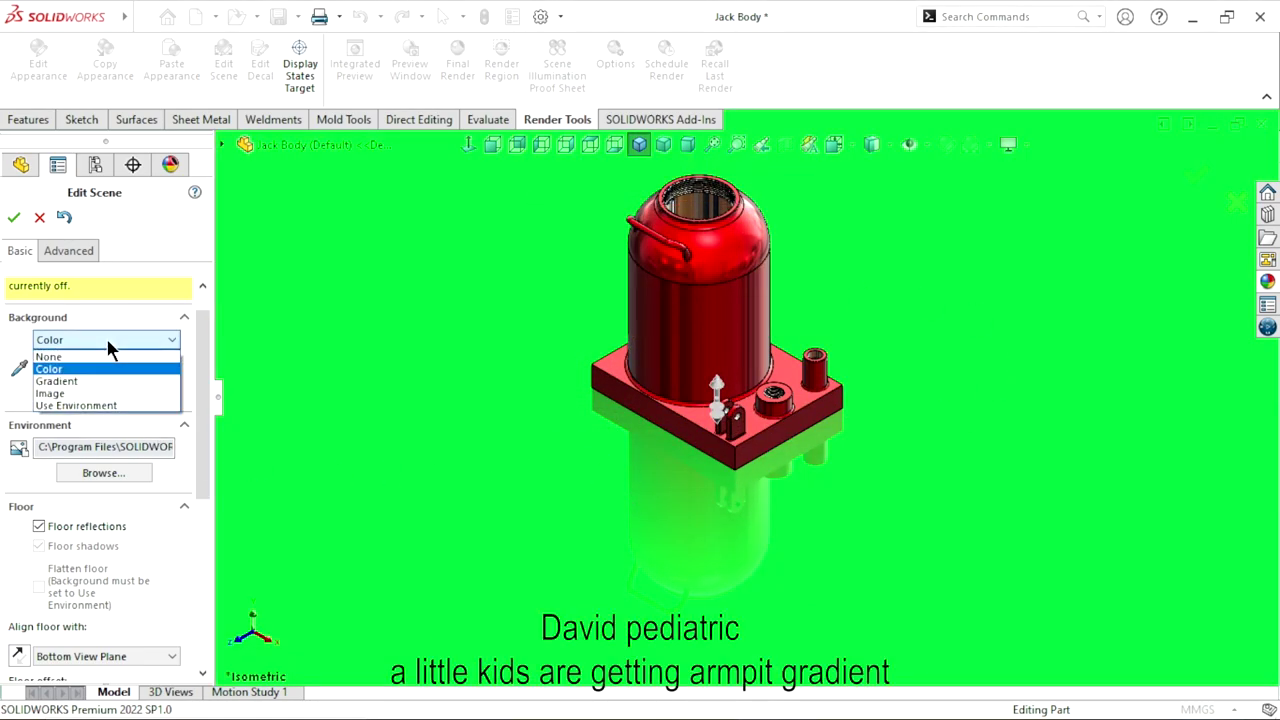
click(77, 384)
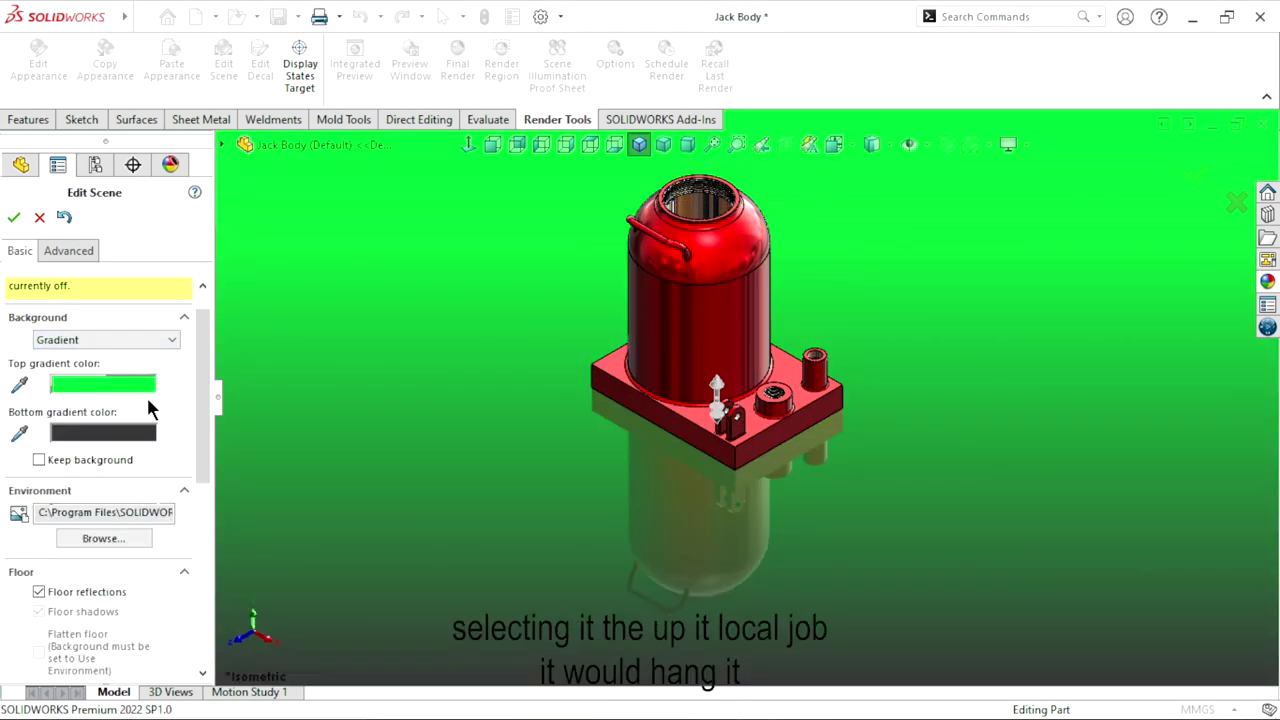
click(109, 381)
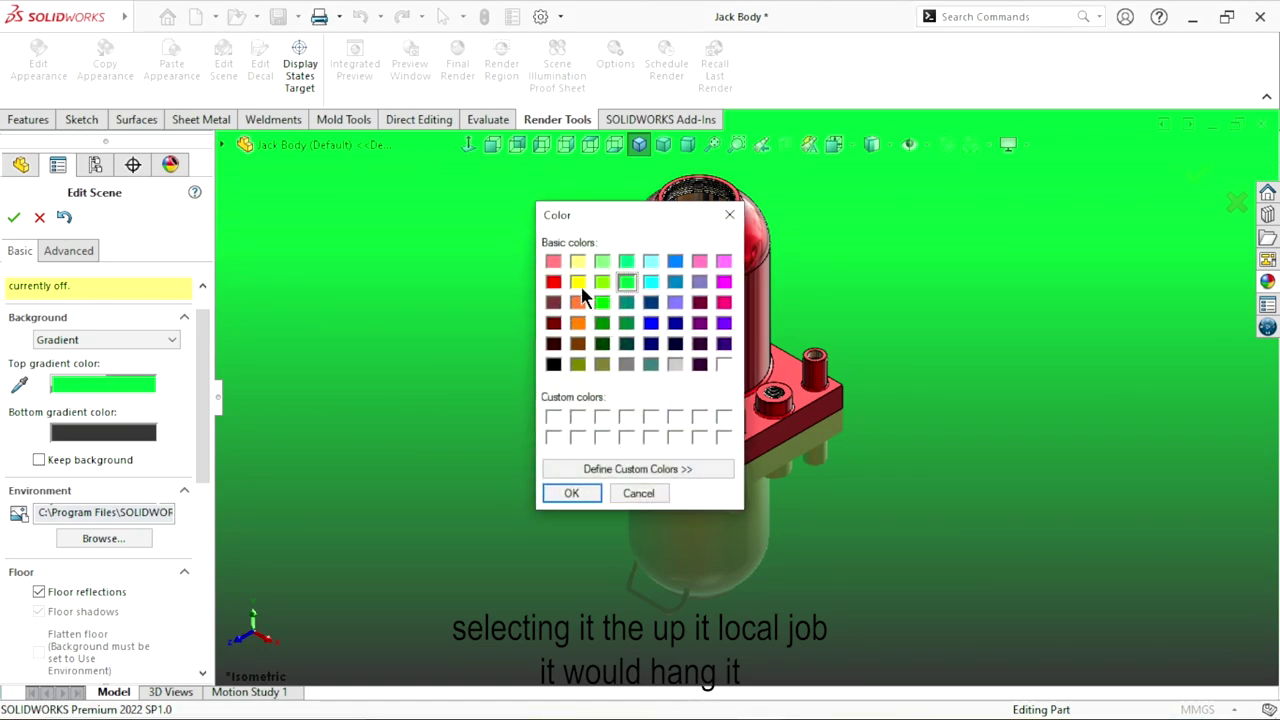
click(578, 283)
click(585, 495)
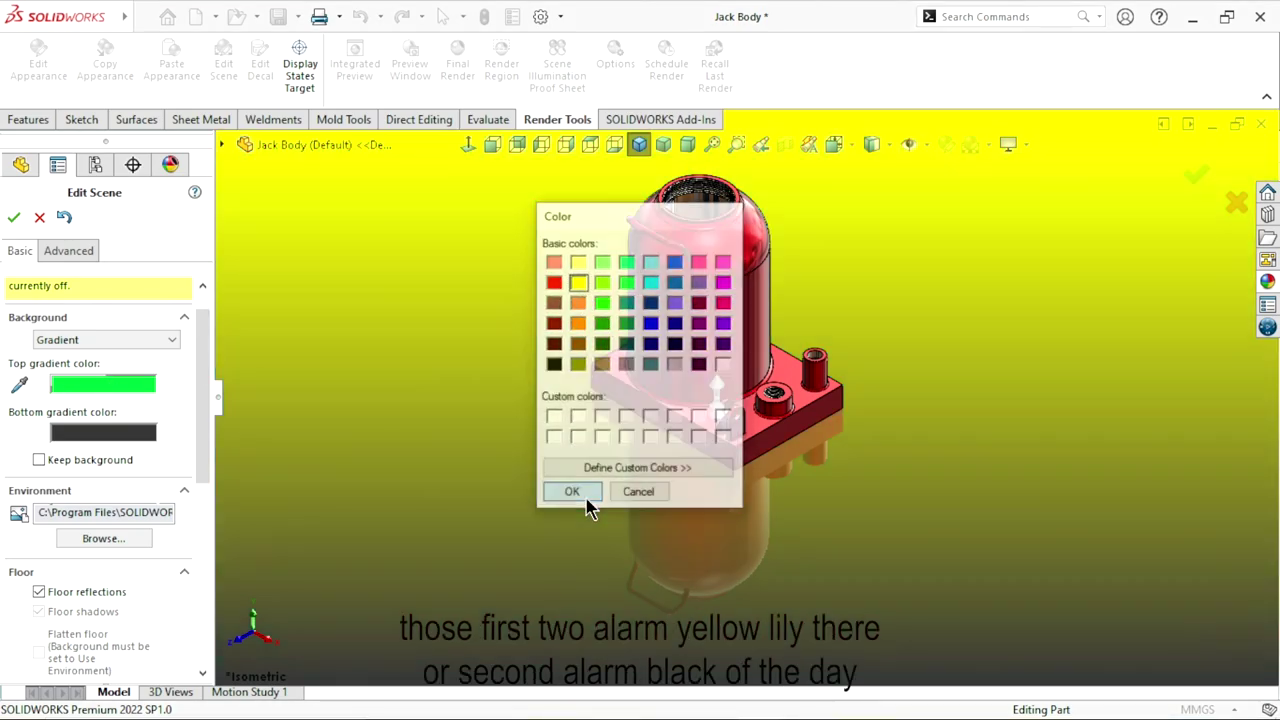
click(107, 436)
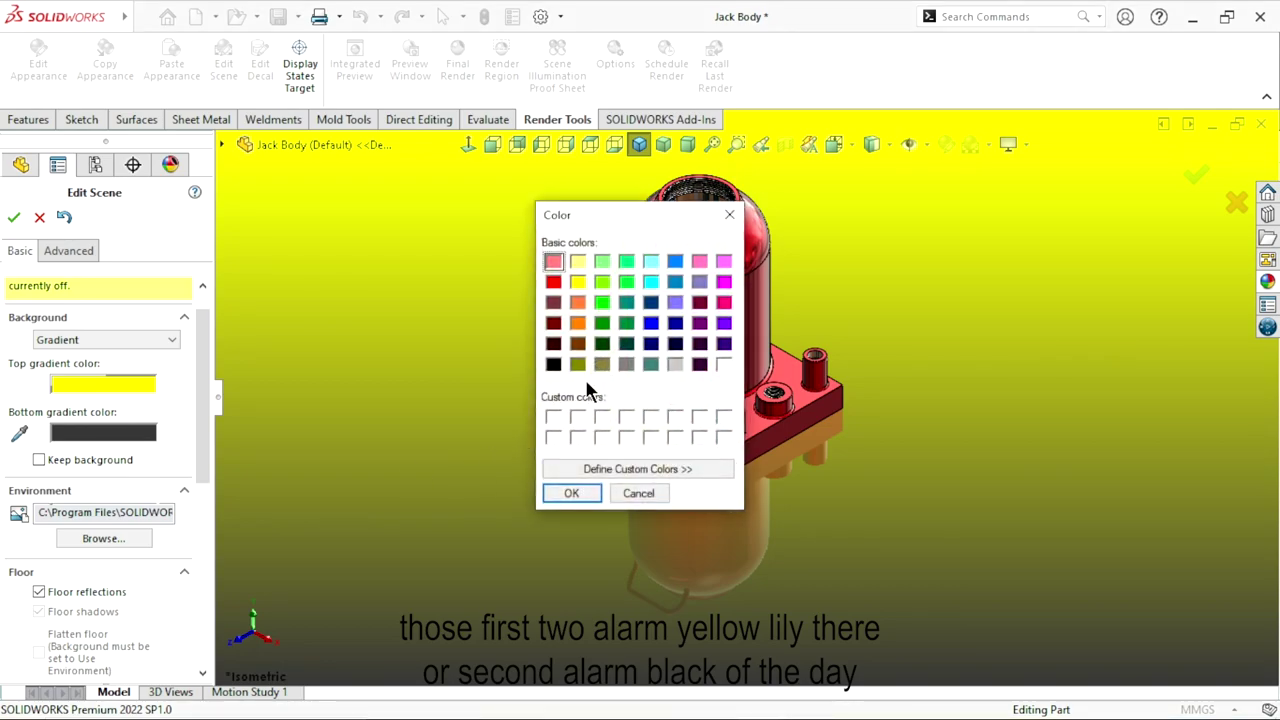
click(553, 365)
click(570, 493)
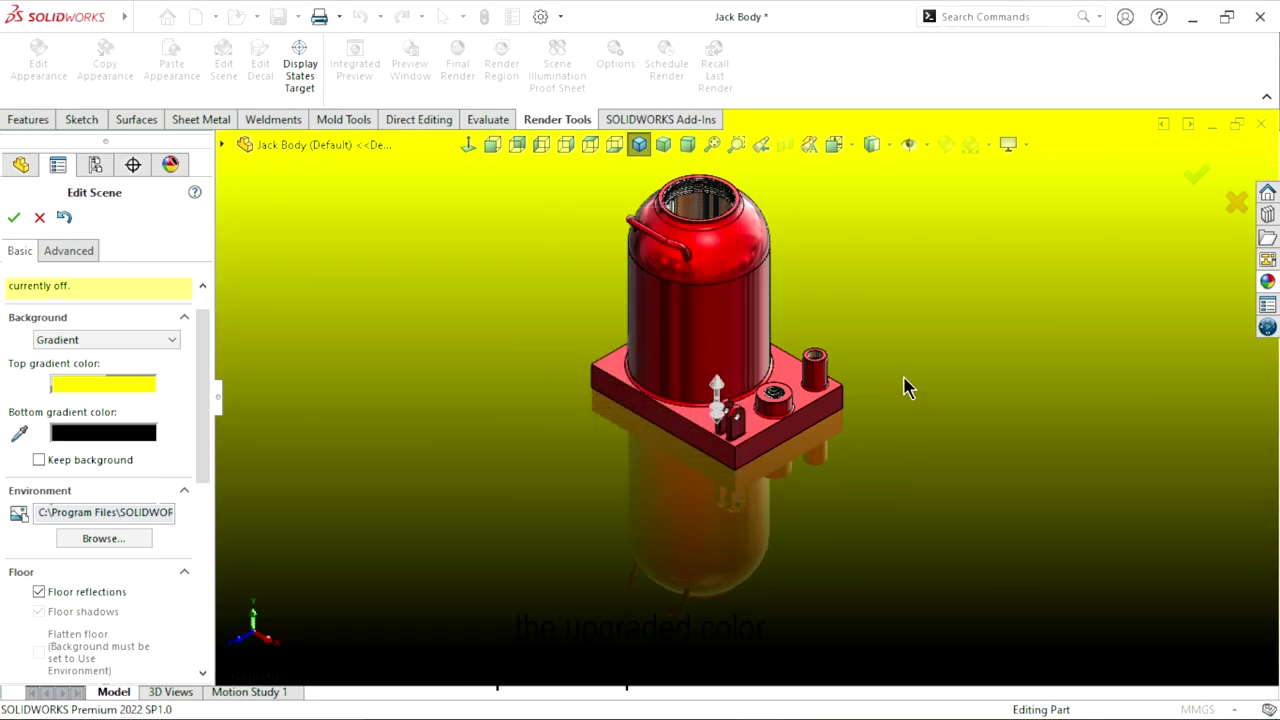
middle_drag(766, 554, 960, 508)
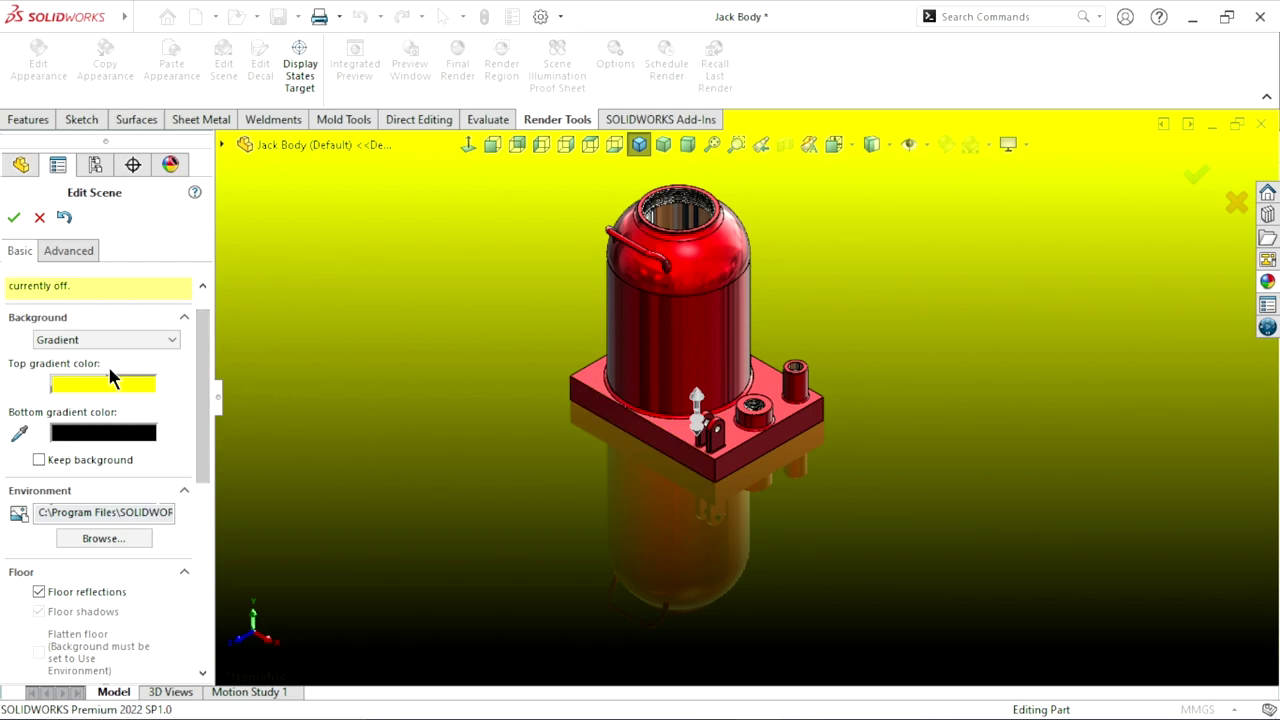
Change the gradient colours to black at the top and gray at the bottom.
click(82, 340)
click(81, 366)
click(80, 382)
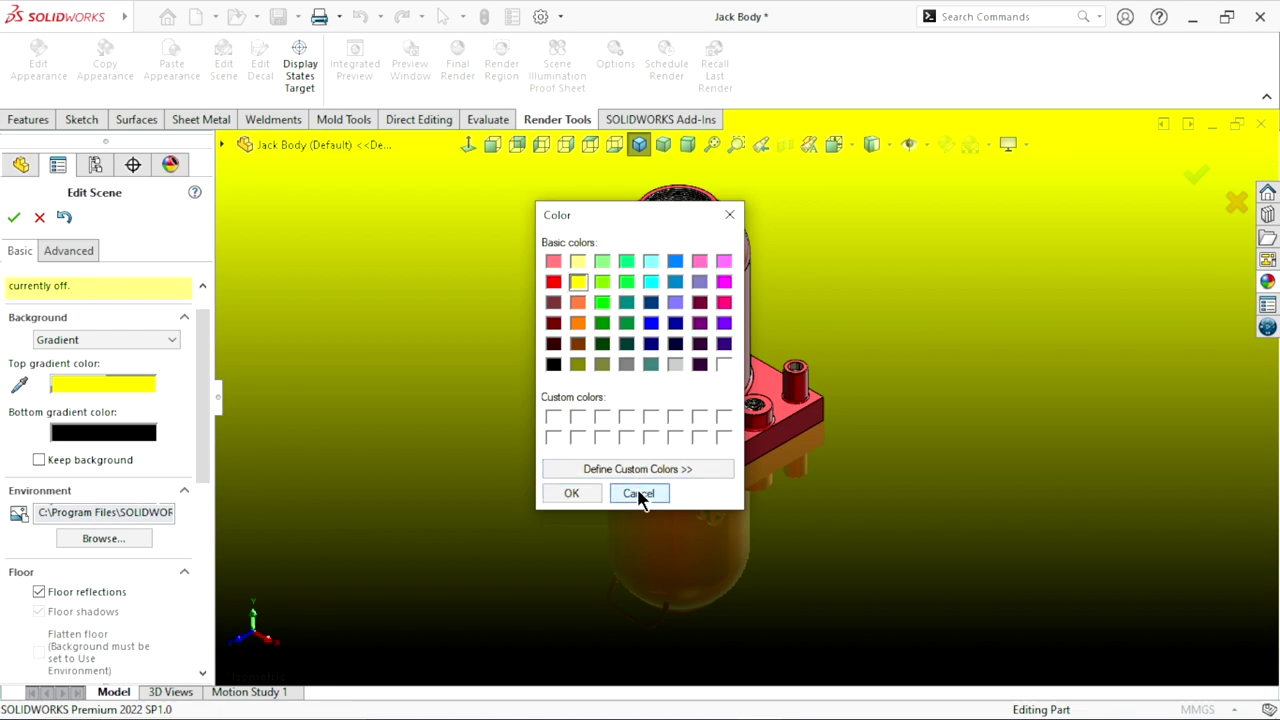
click(639, 493)
click(93, 380)
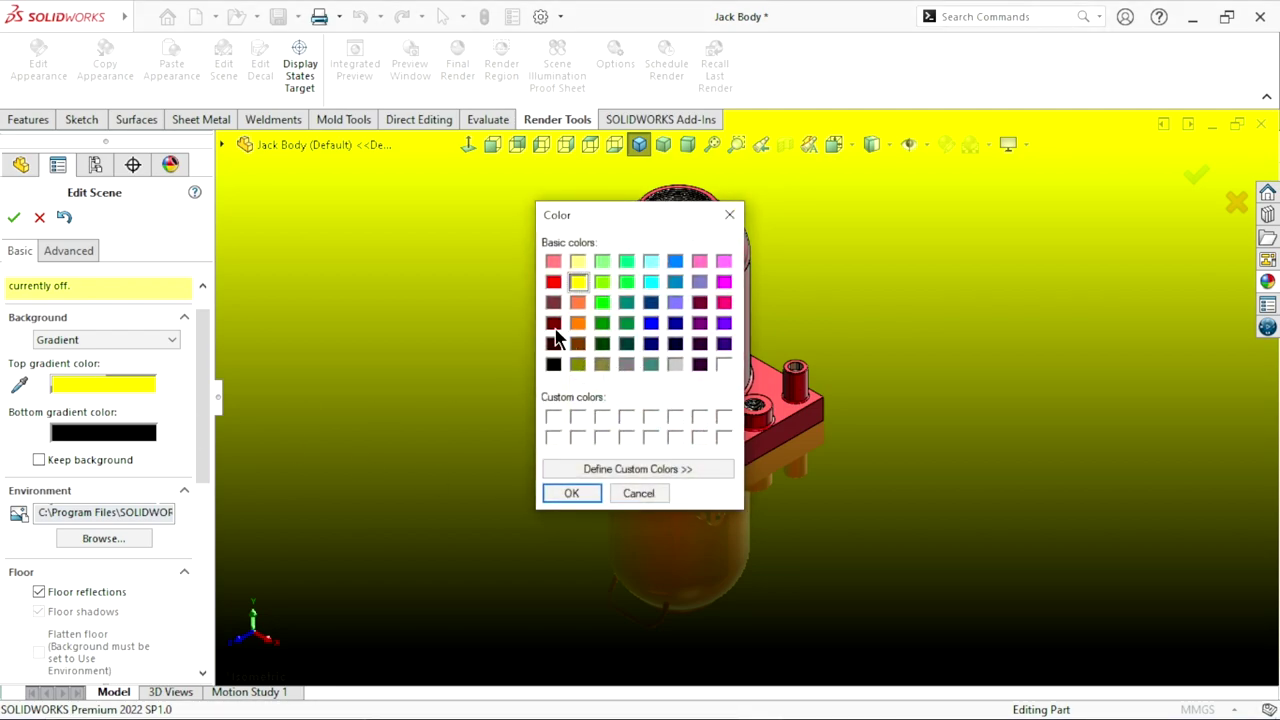
click(553, 364)
click(571, 492)
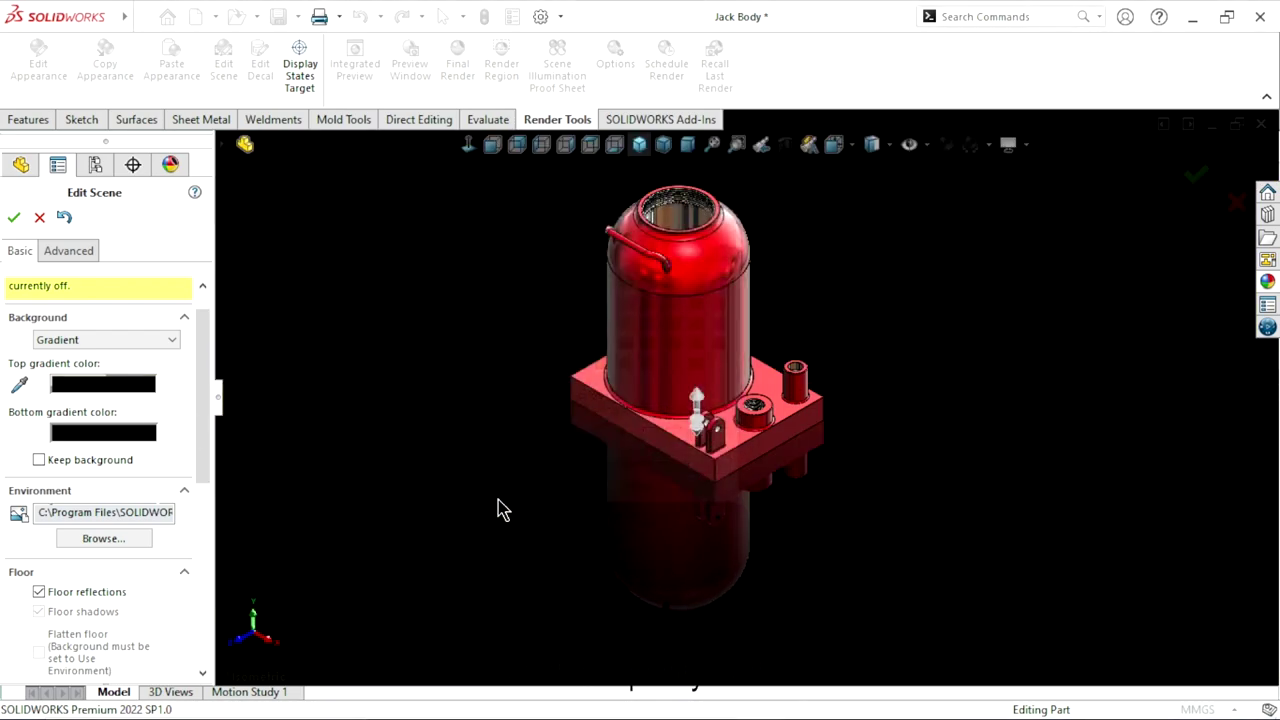
click(94, 436)
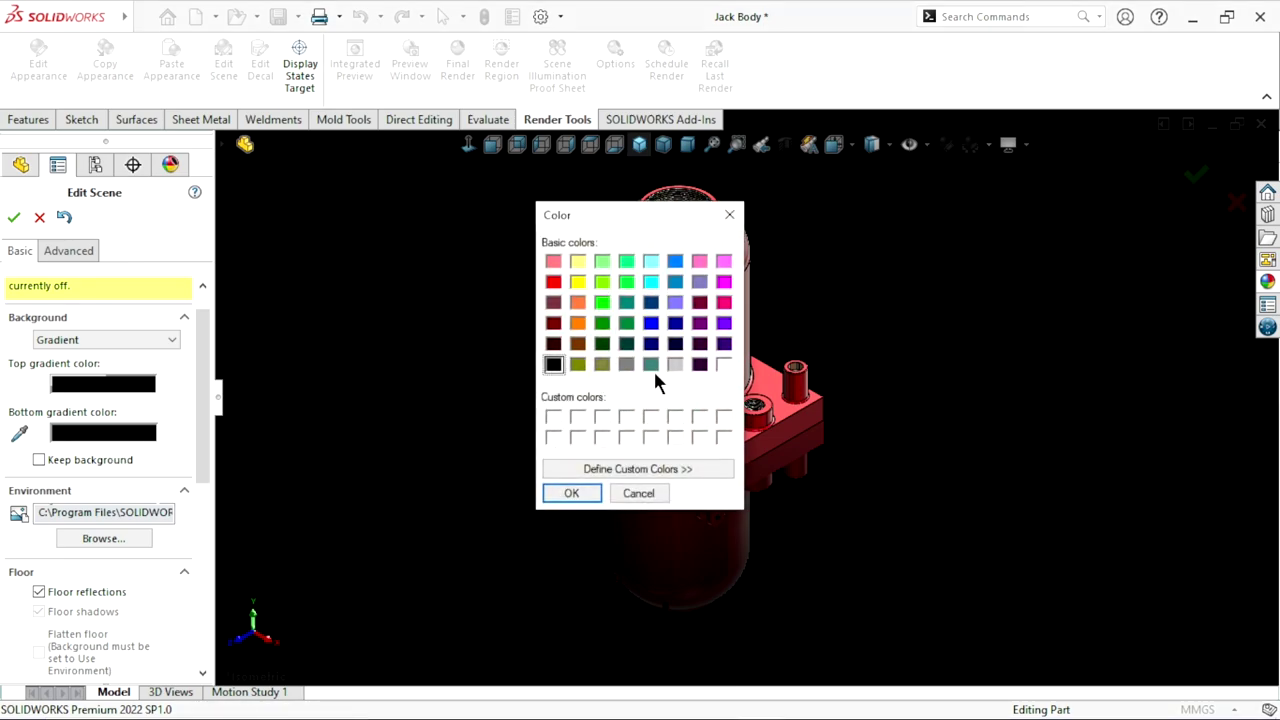
click(626, 364)
click(584, 493)
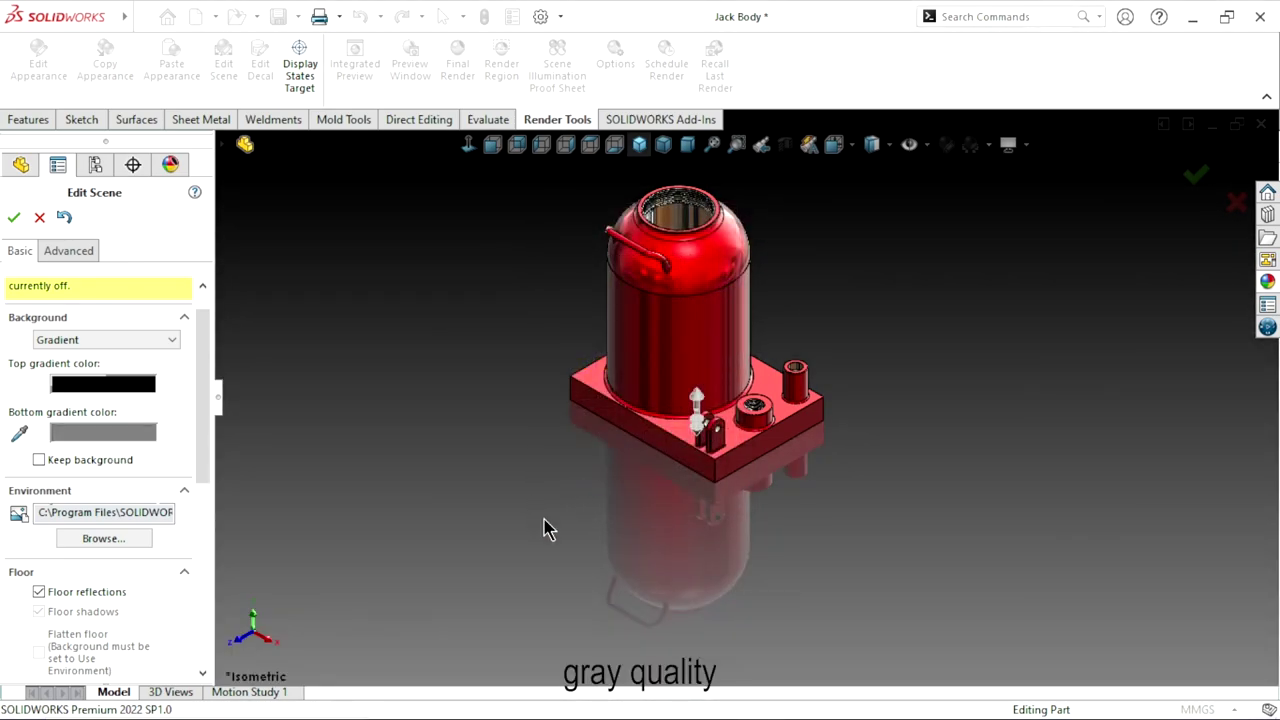
click(112, 436)
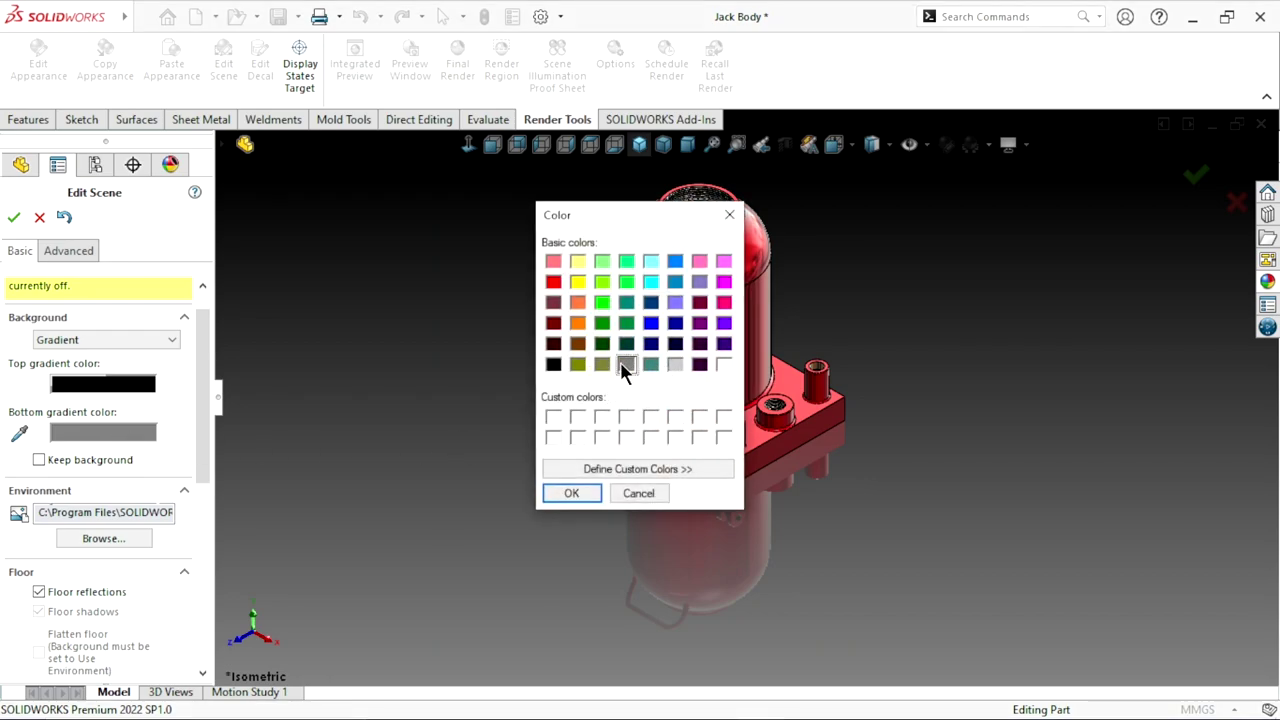
click(573, 494)
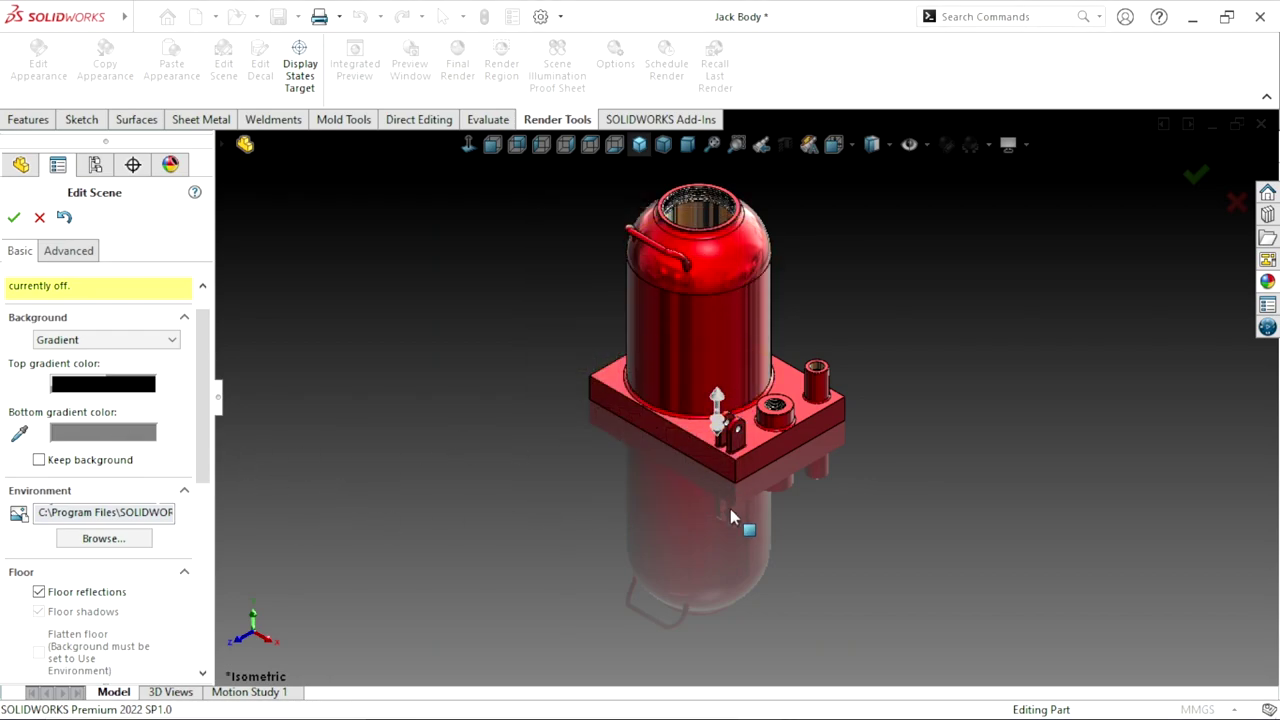
Zoom and orbit the jack to inspect the black-to-gray gradient background.
scroll(730, 508, up, 2)
scroll(806, 436, down, 2)
scroll(771, 429, up, 2)
scroll(832, 457, down, 1)
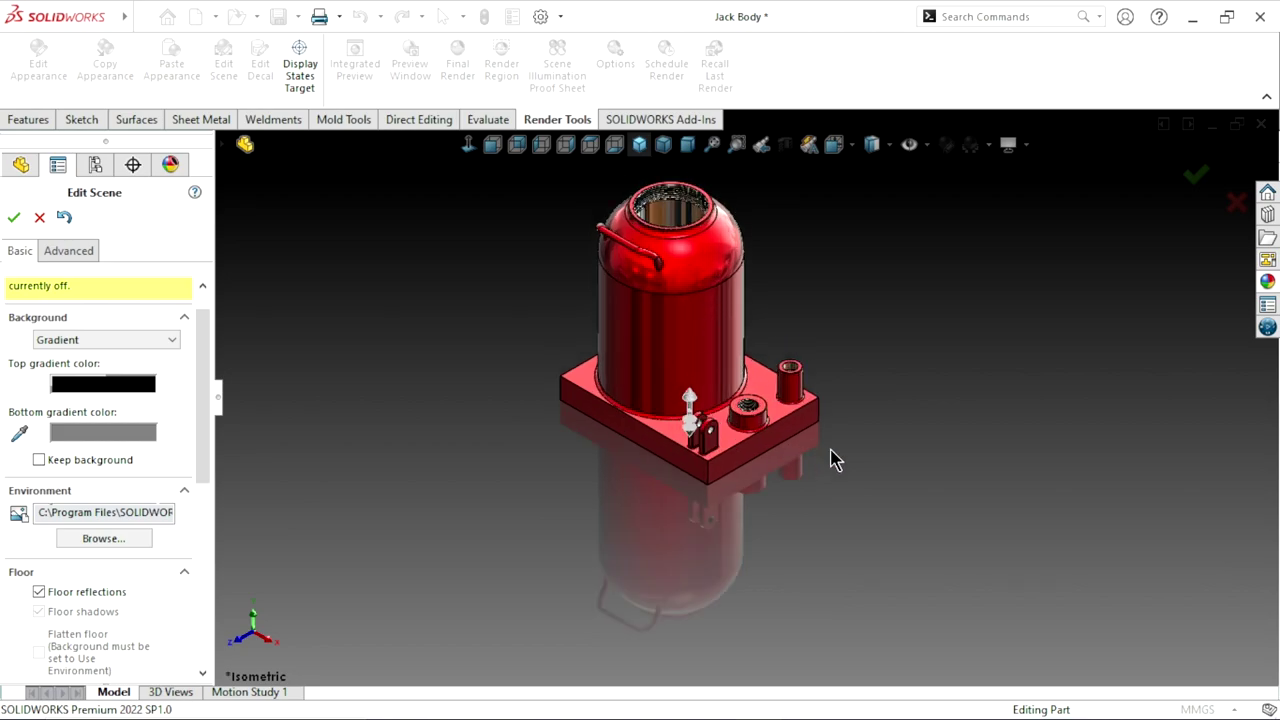
middle_drag(832, 457, 828, 367)
scroll(828, 367, up, 2)
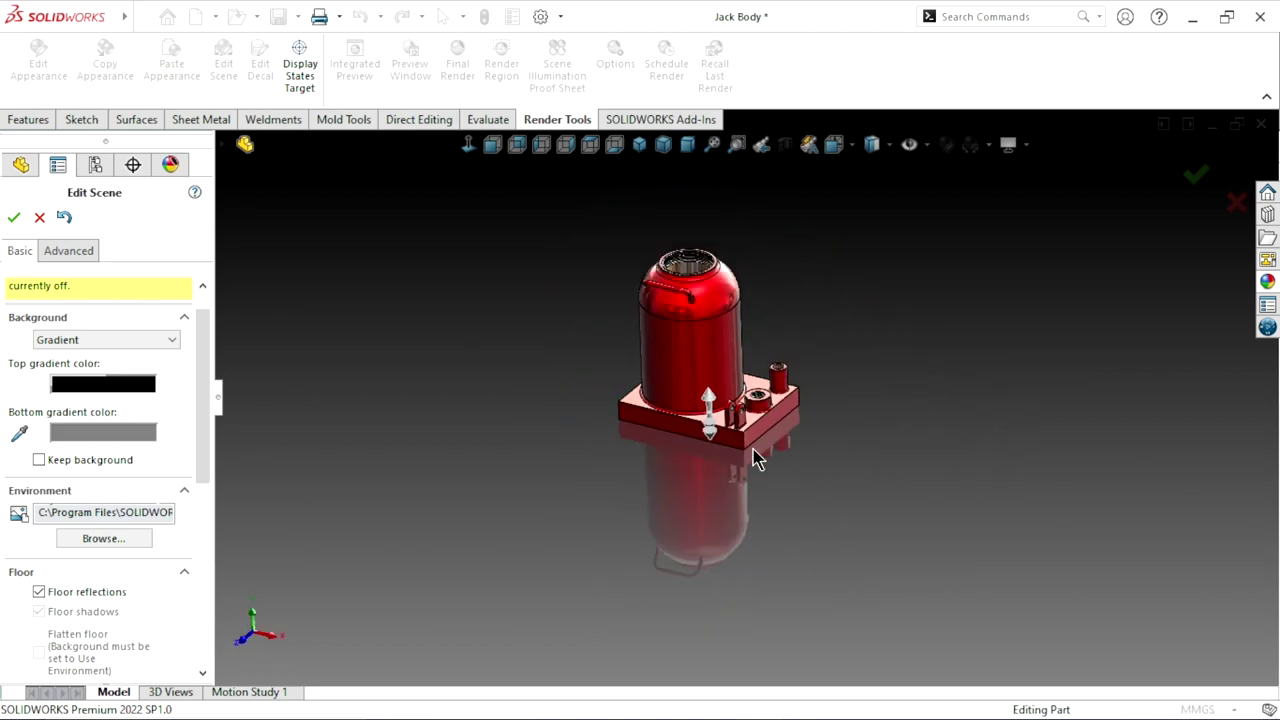
scroll(757, 451, down, 2)
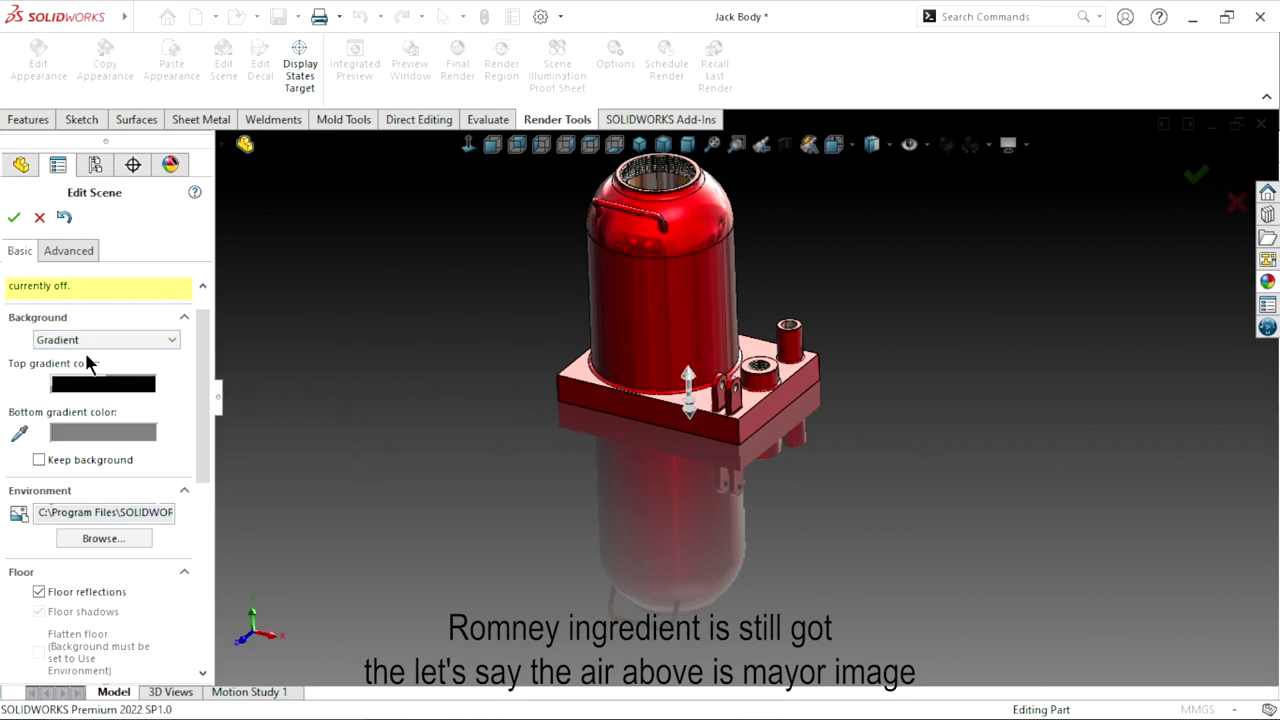
click(101, 343)
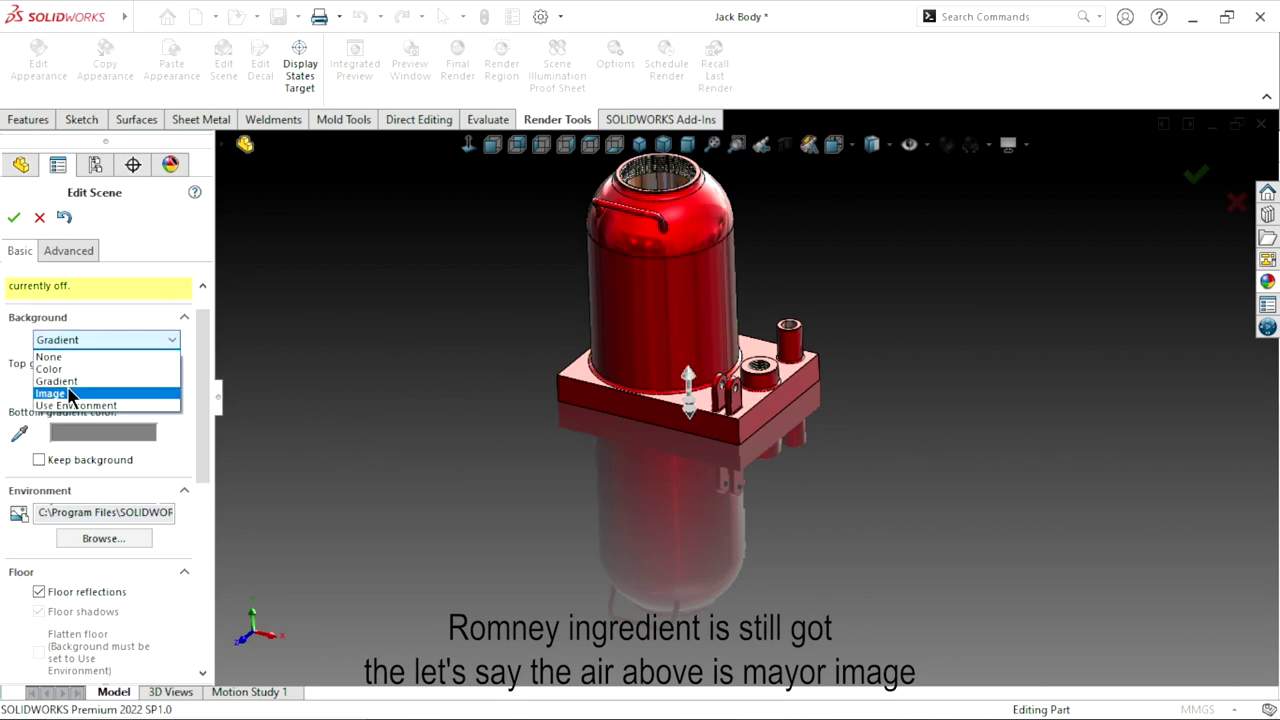
Set the background to Image using the metallic 3D logo file from the Desktop.
click(85, 394)
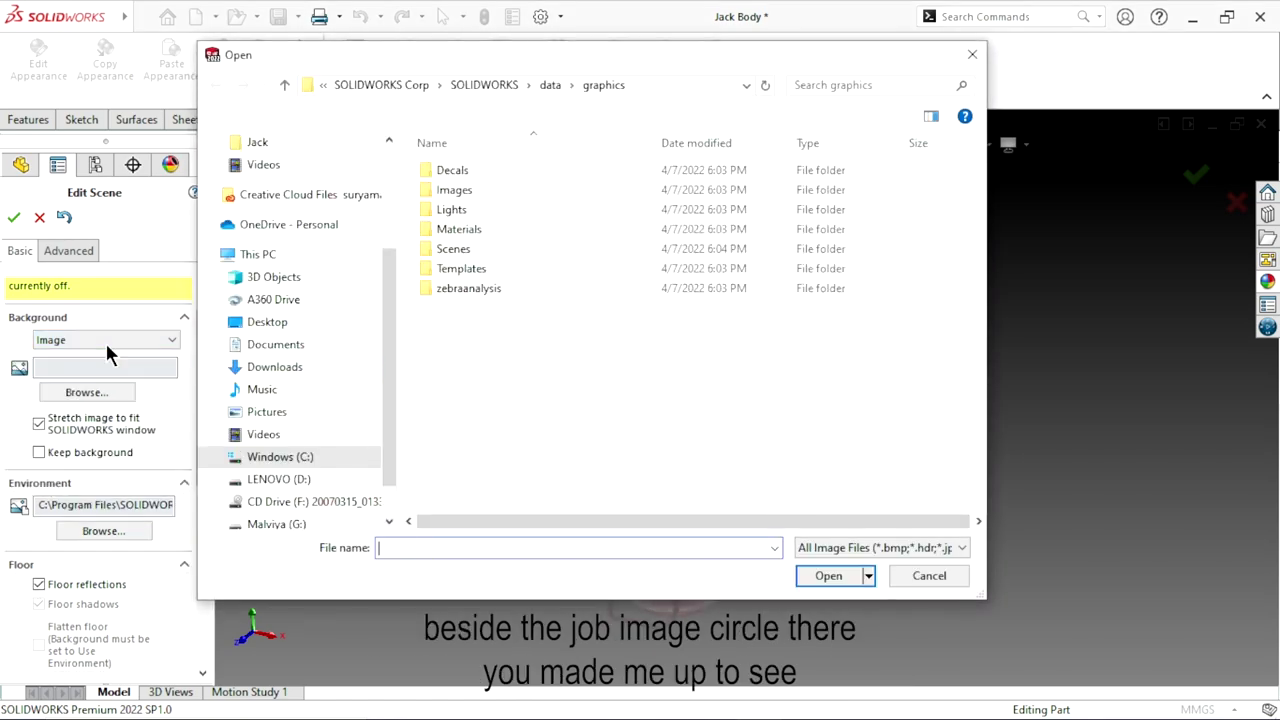
drag(390, 372, 371, 251)
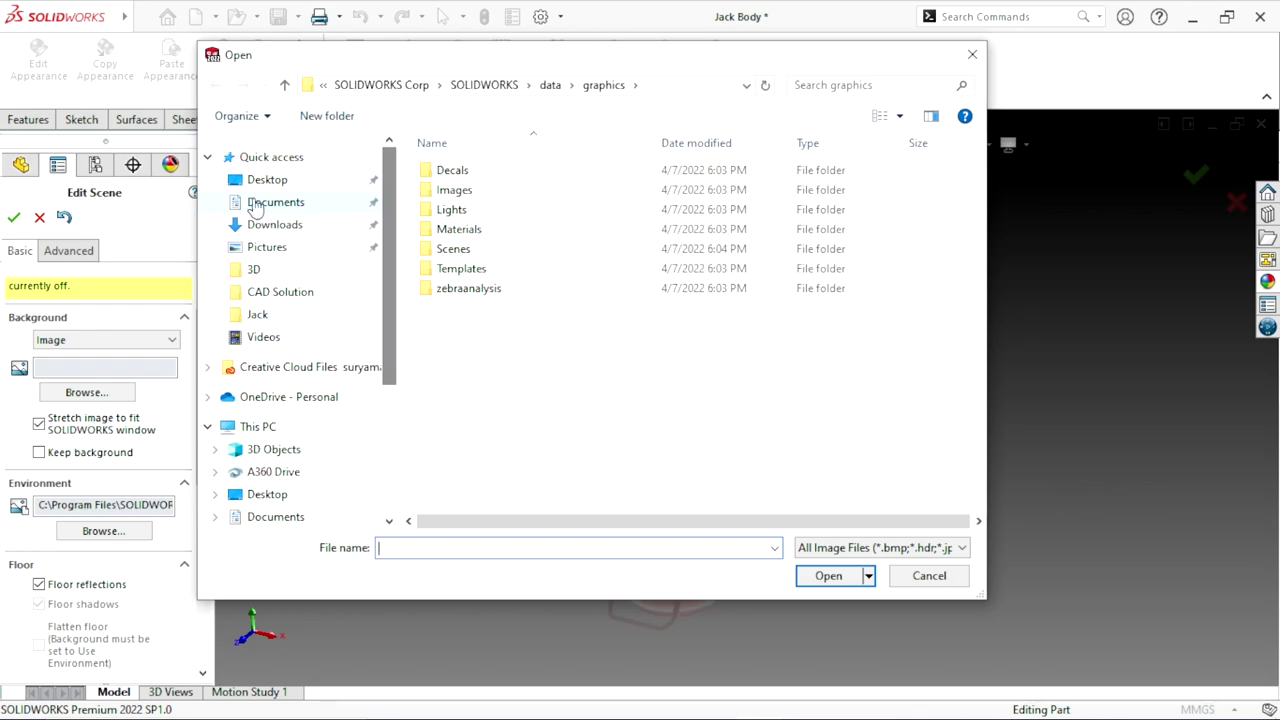
click(265, 179)
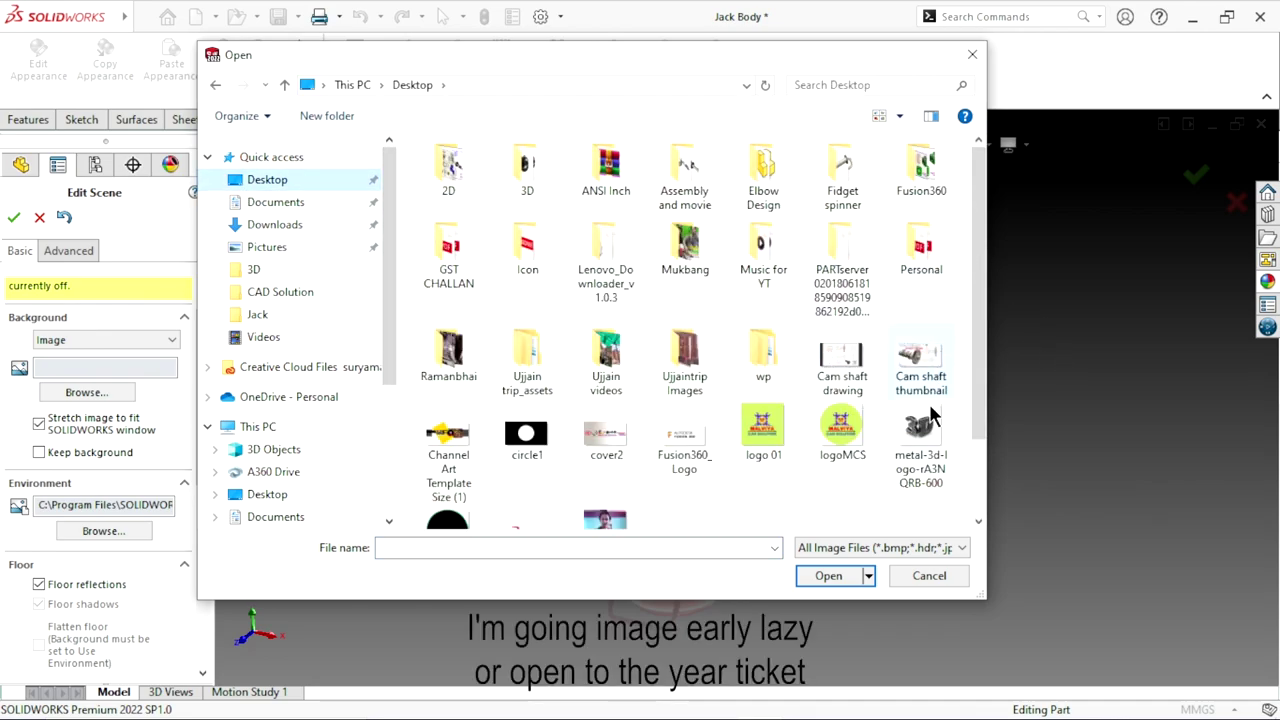
click(920, 440)
click(830, 577)
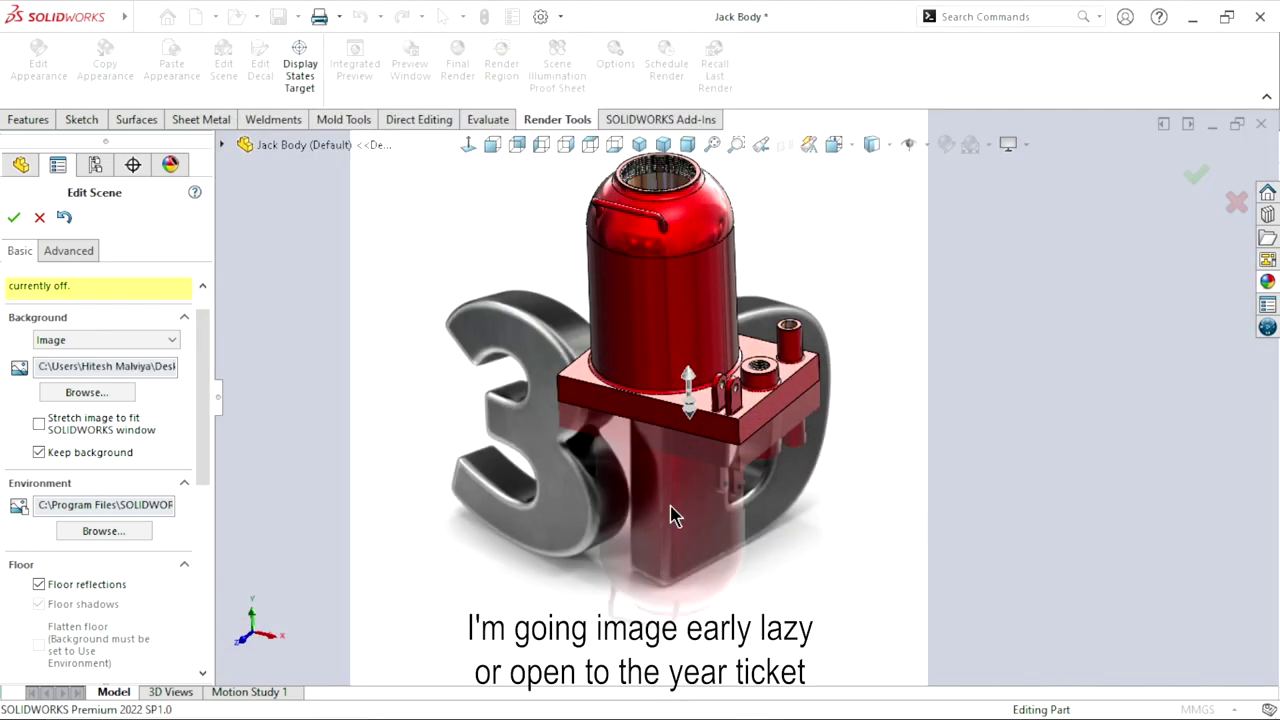
Orbit the jack upright against the chrome 3D logo backdrop.
middle_drag(617, 470, 628, 270)
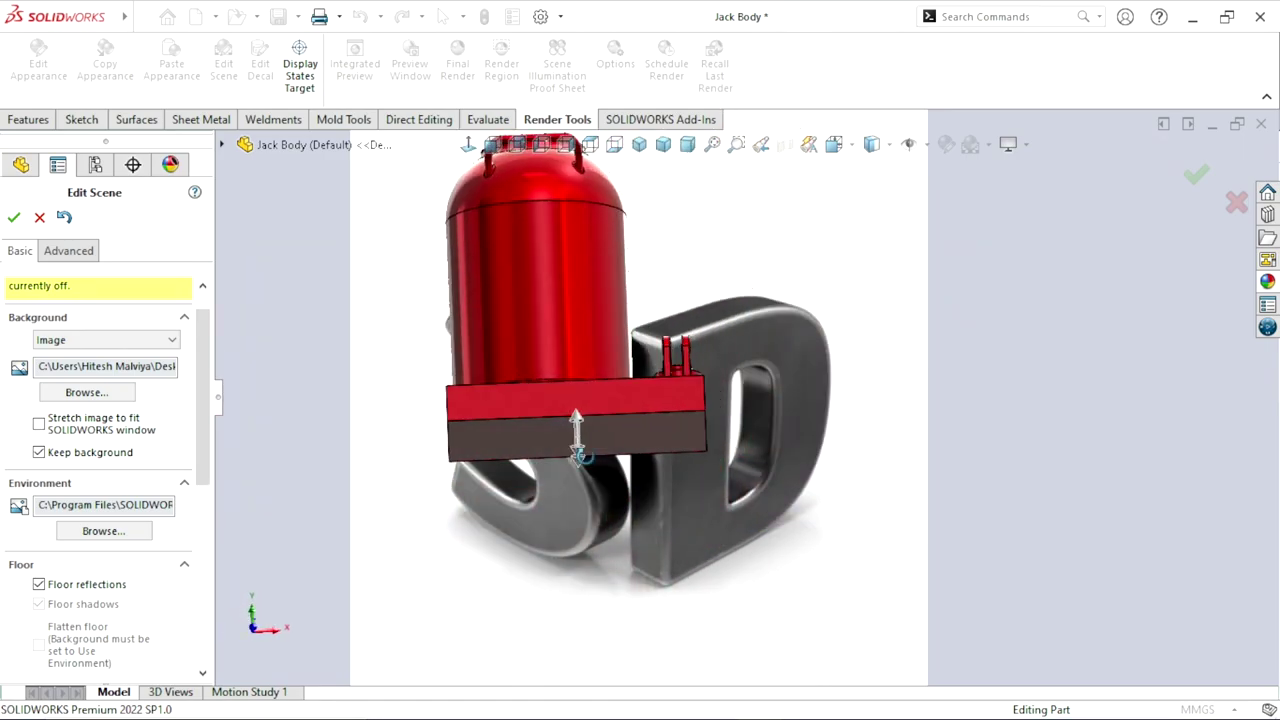
mouse_move(628, 270)
middle_down()
mouse_move(766, 436)
mouse_move(190, 510)
middle_up()
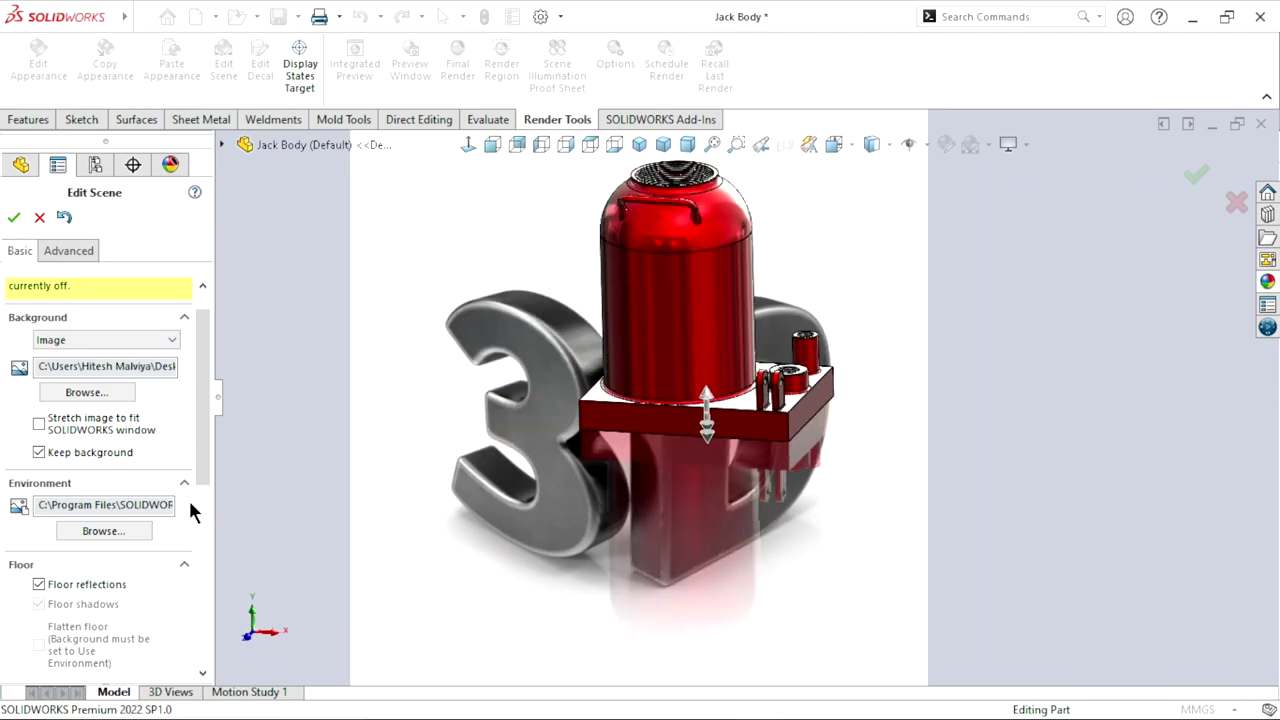
click(88, 340)
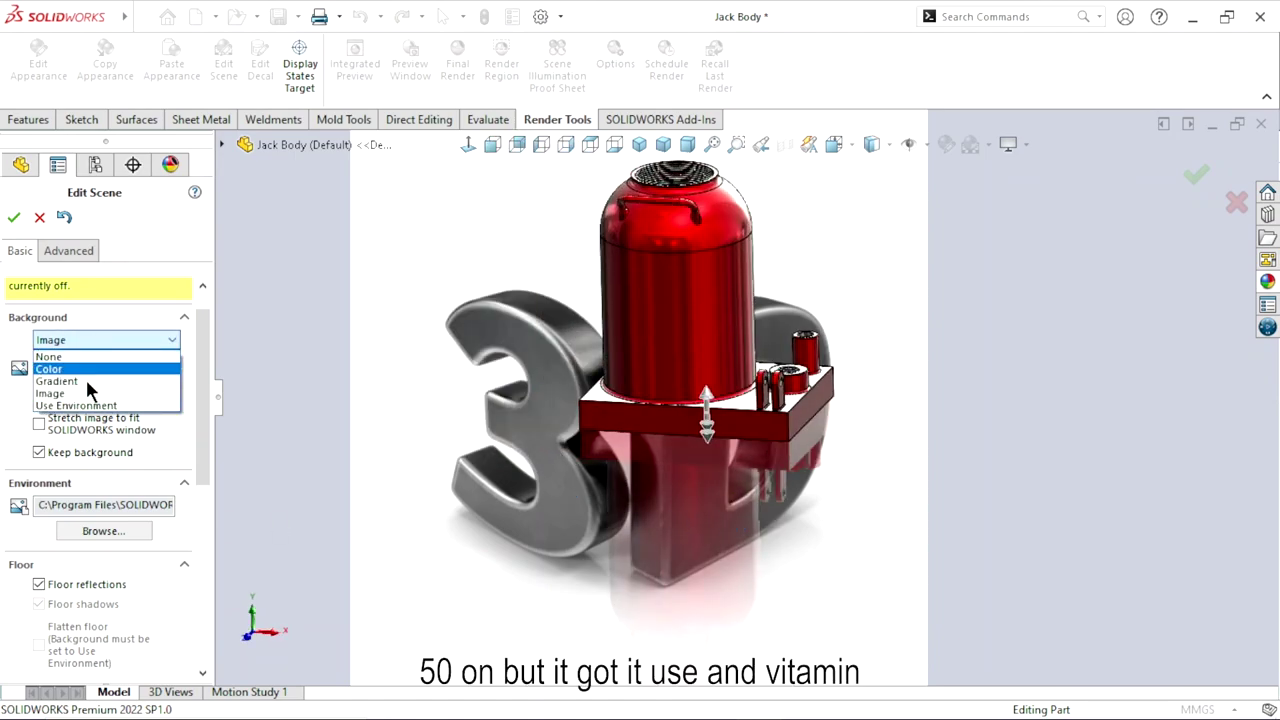
Switch the background to Use Environment and orbit the jack to face the viewer.
click(88, 408)
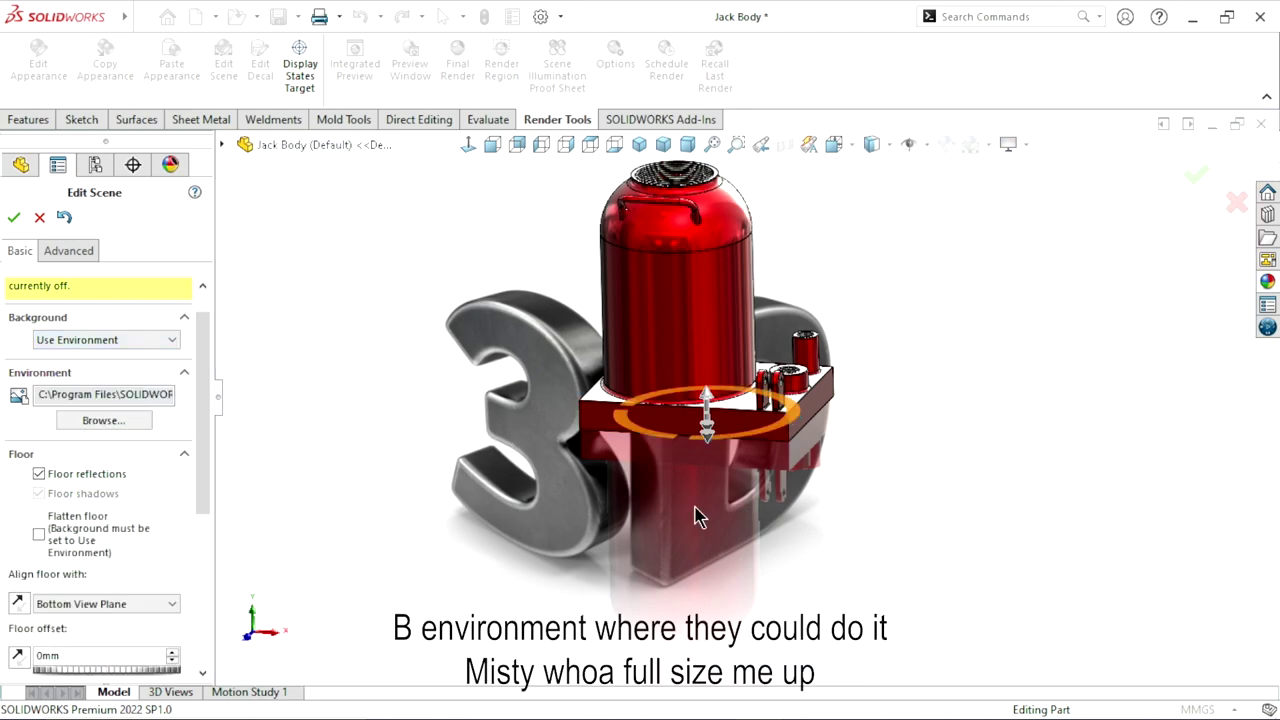
scroll(700, 517, up, 2)
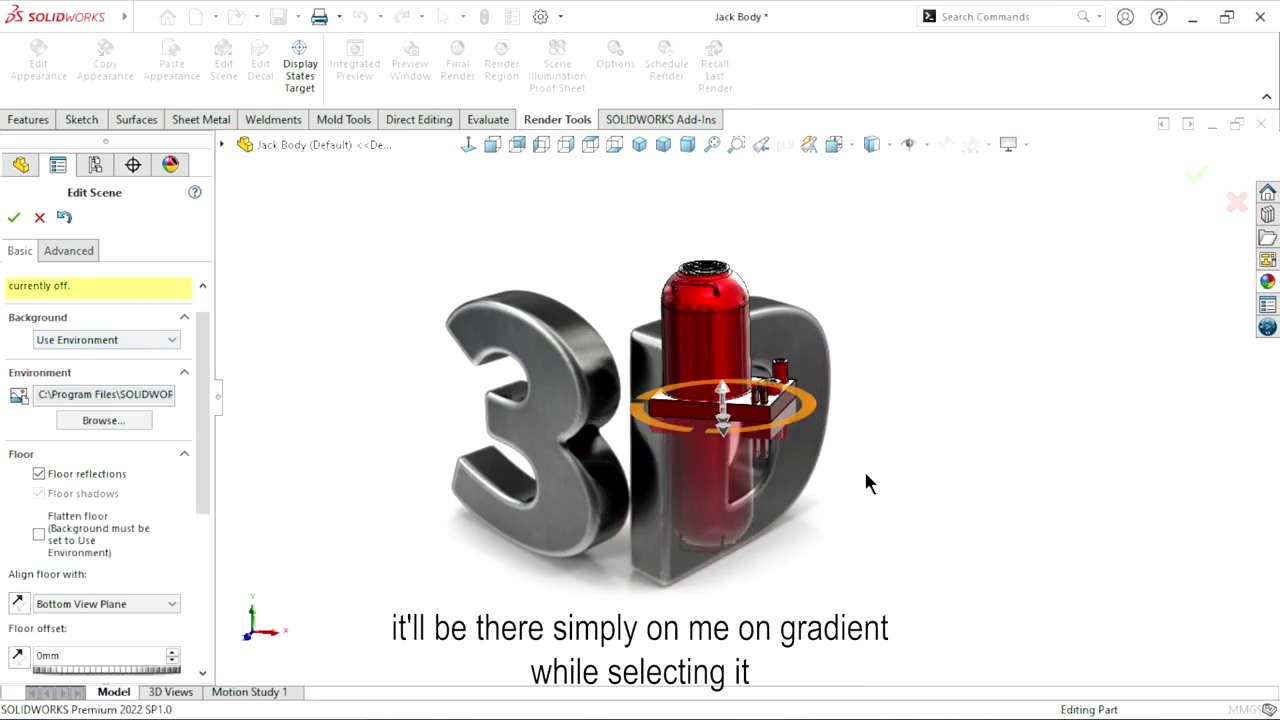
middle_drag(865, 480, 900, 430)
mouse_move(800, 360)
middle_down()
mouse_move(857, 330)
mouse_move(787, 352)
mouse_move(600, 290)
mouse_move(634, 271)
mouse_move(690, 360)
middle_up()
click(113, 340)
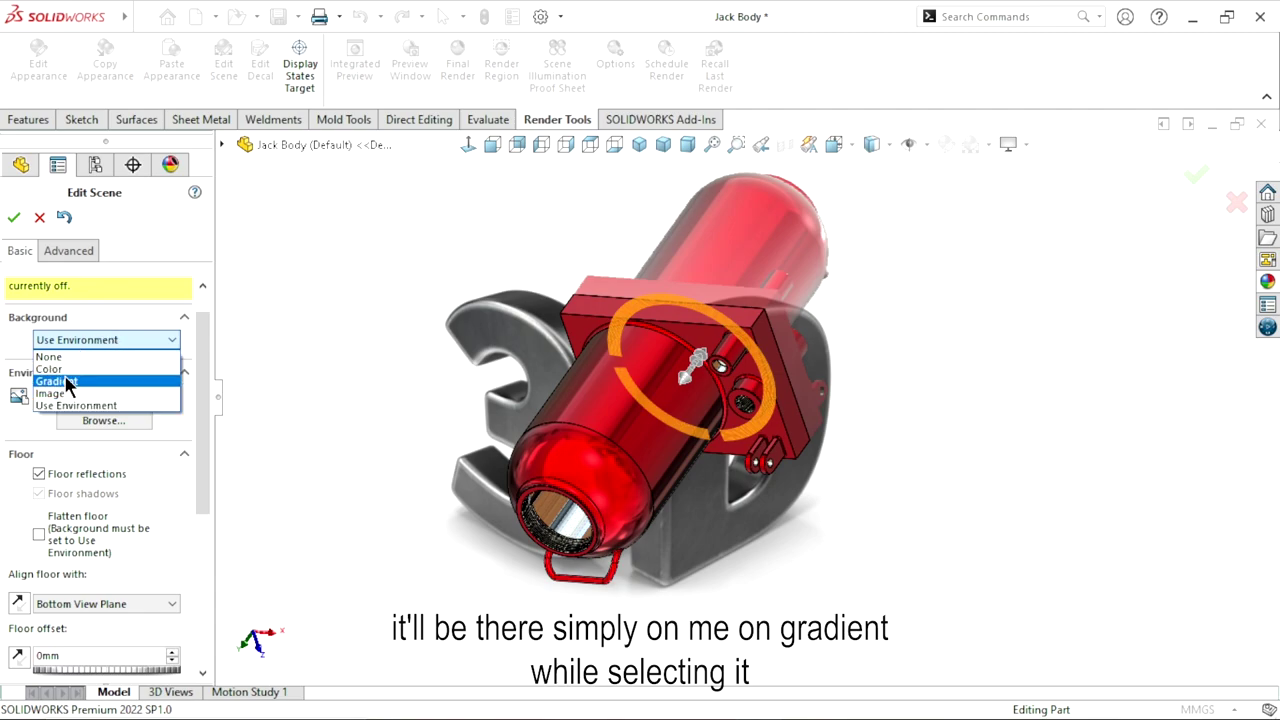
Switch the background back to Gradient and orbit the jack side-on.
click(75, 380)
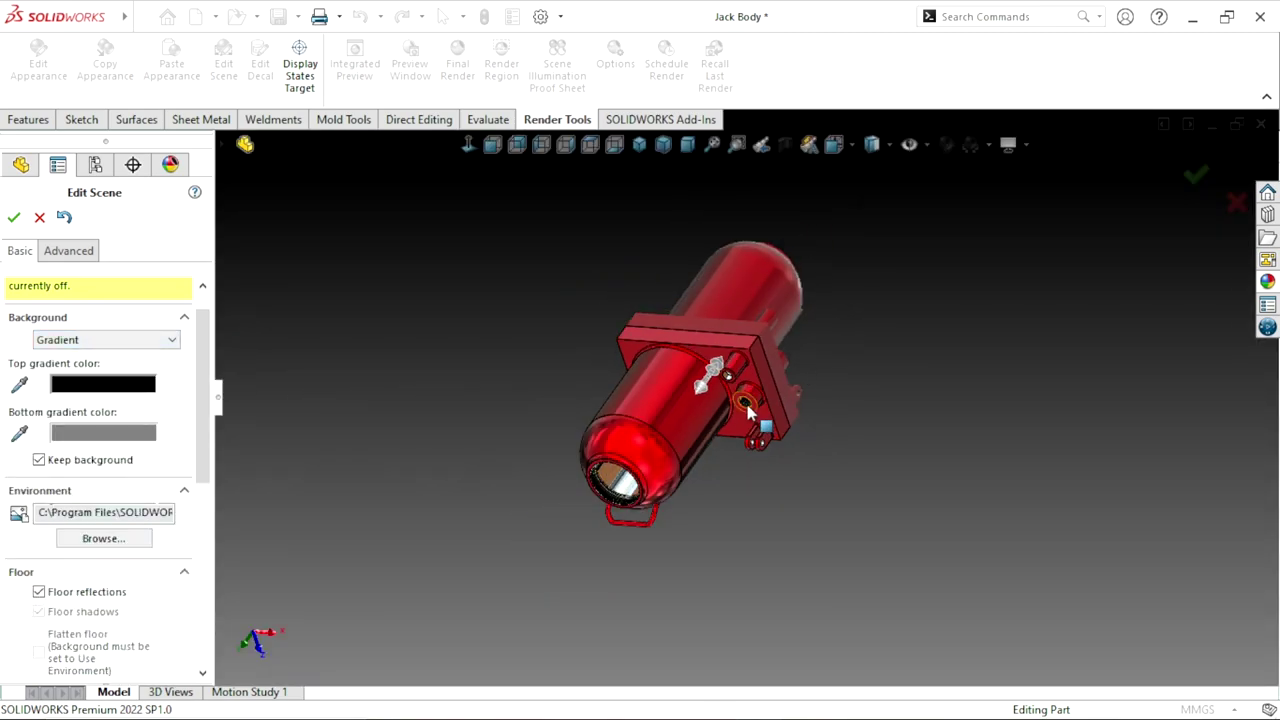
mouse_move(745, 400)
middle_down()
mouse_move(829, 409)
mouse_move(675, 325)
mouse_move(723, 514)
mouse_move(749, 449)
mouse_move(741, 430)
middle_up()
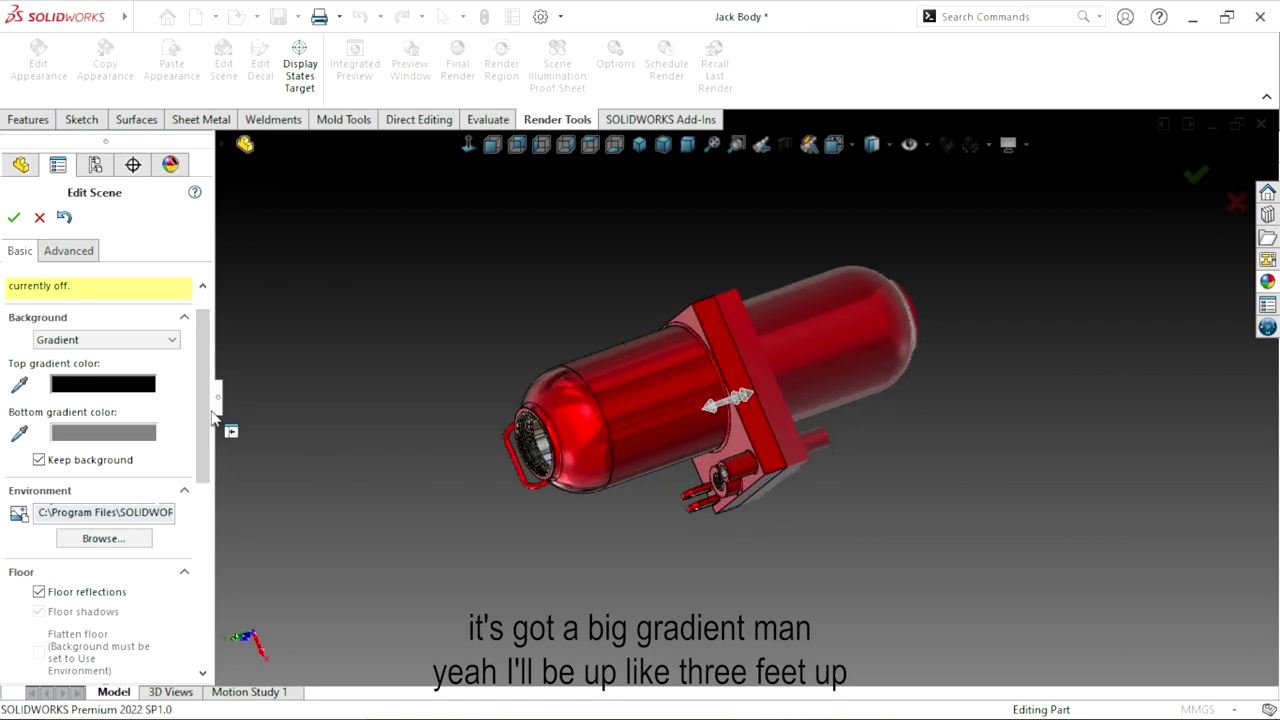
drag(206, 420, 198, 470)
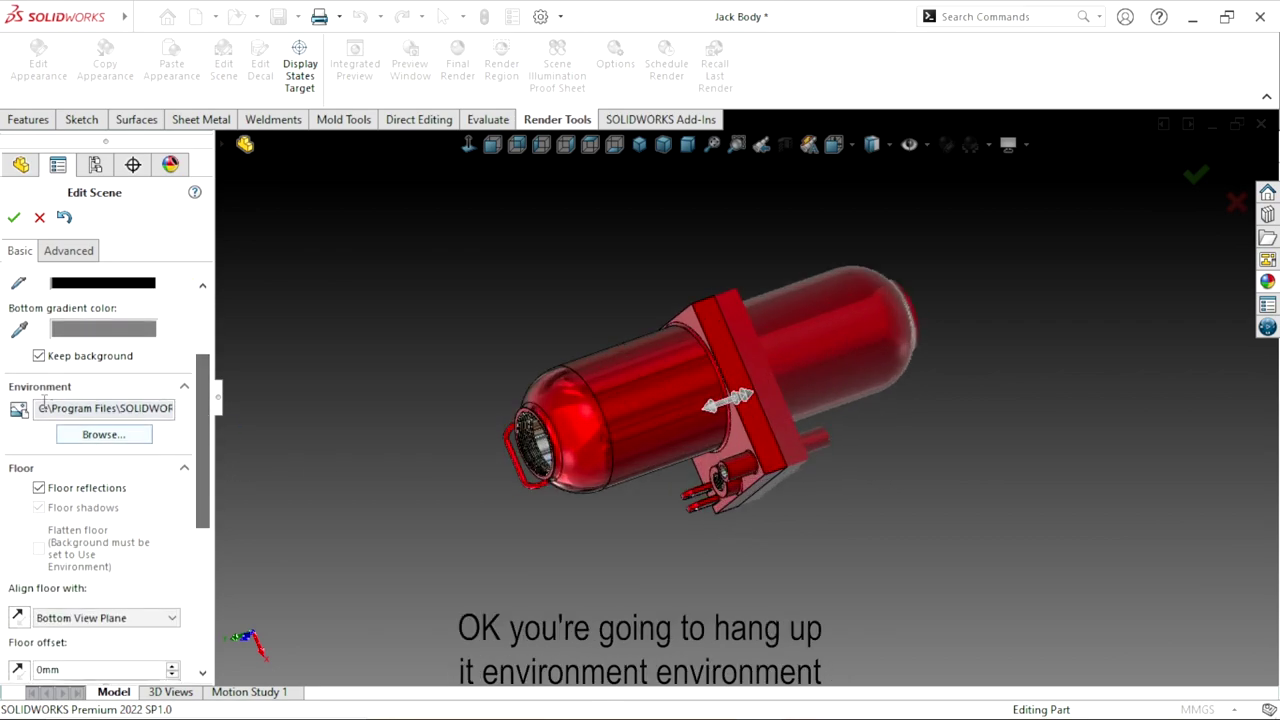
Zoom out, return to isometric view, and orbit to reveal the floor reflection.
scroll(86, 394, down, 2)
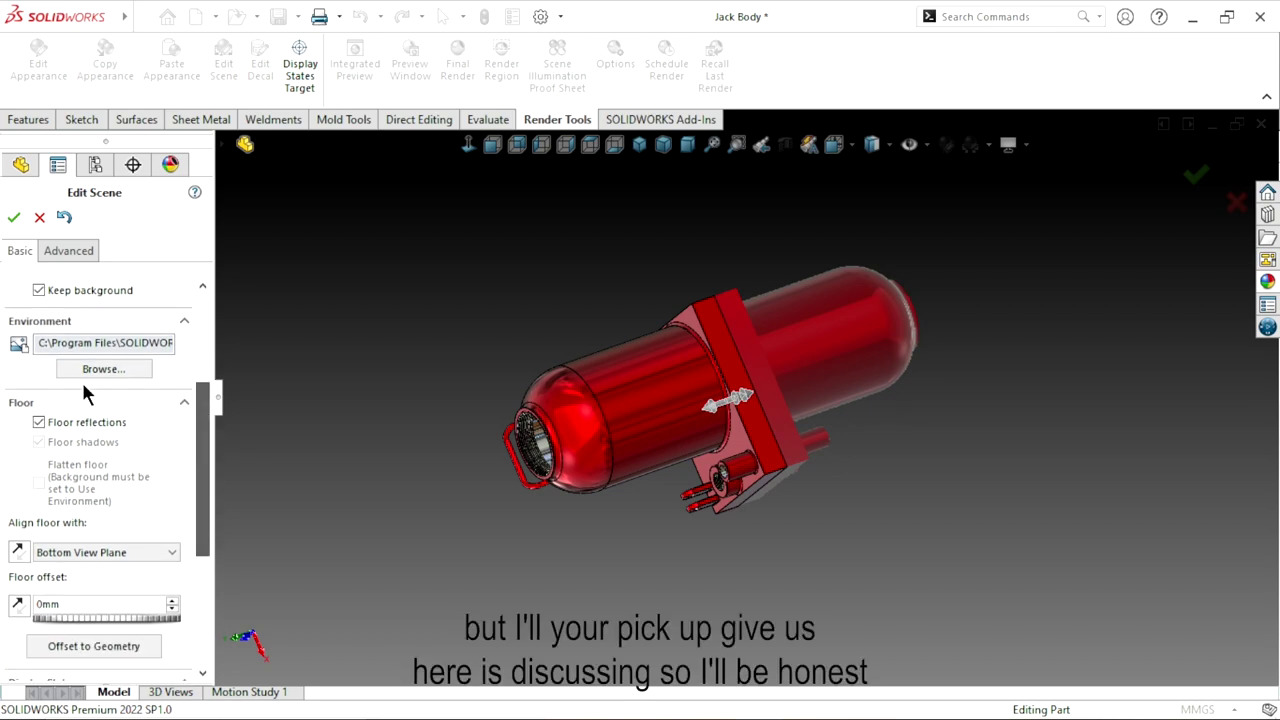
scroll(198, 428, up, 1)
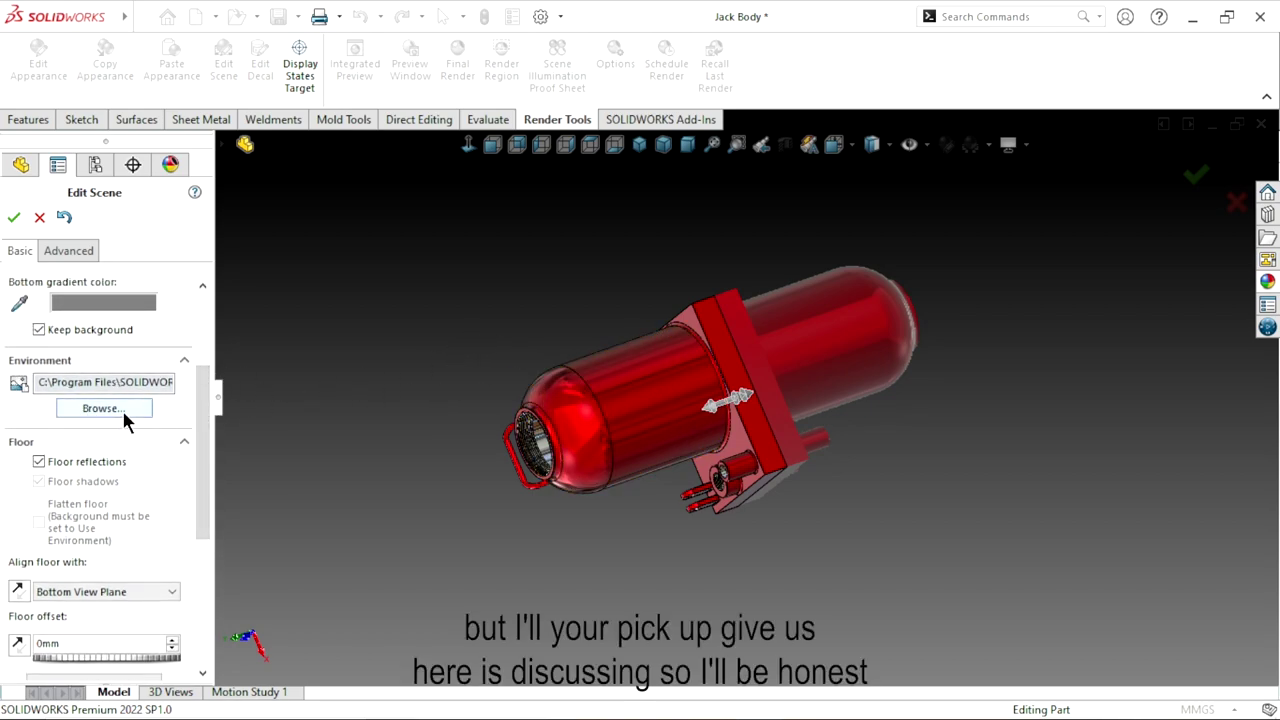
scroll(205, 462, down, 1)
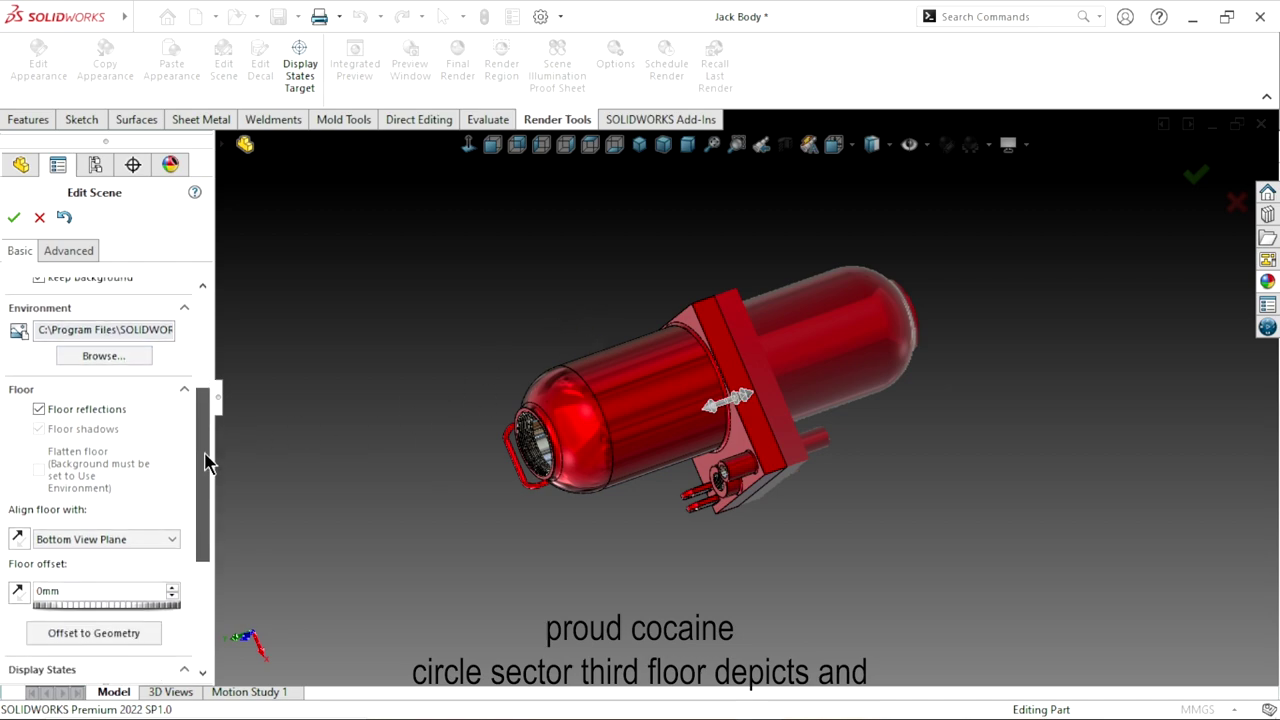
scroll(205, 462, down, 1)
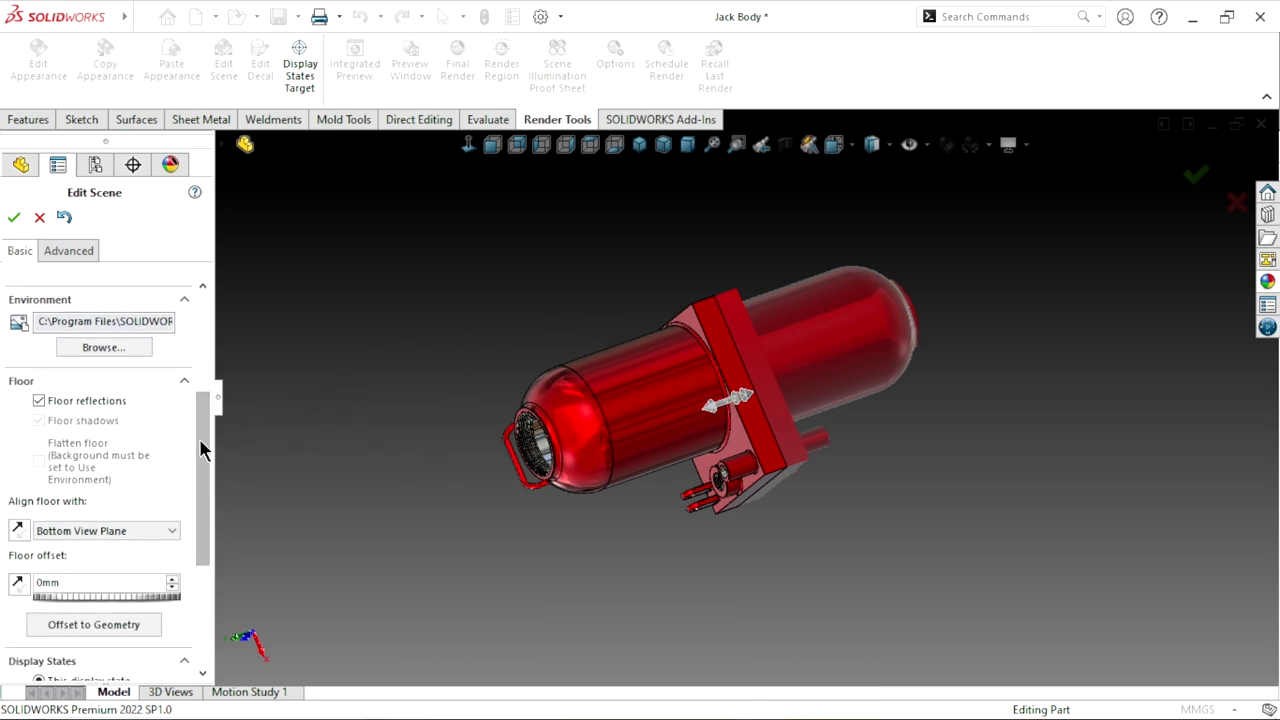
scroll(200, 448, down, 1)
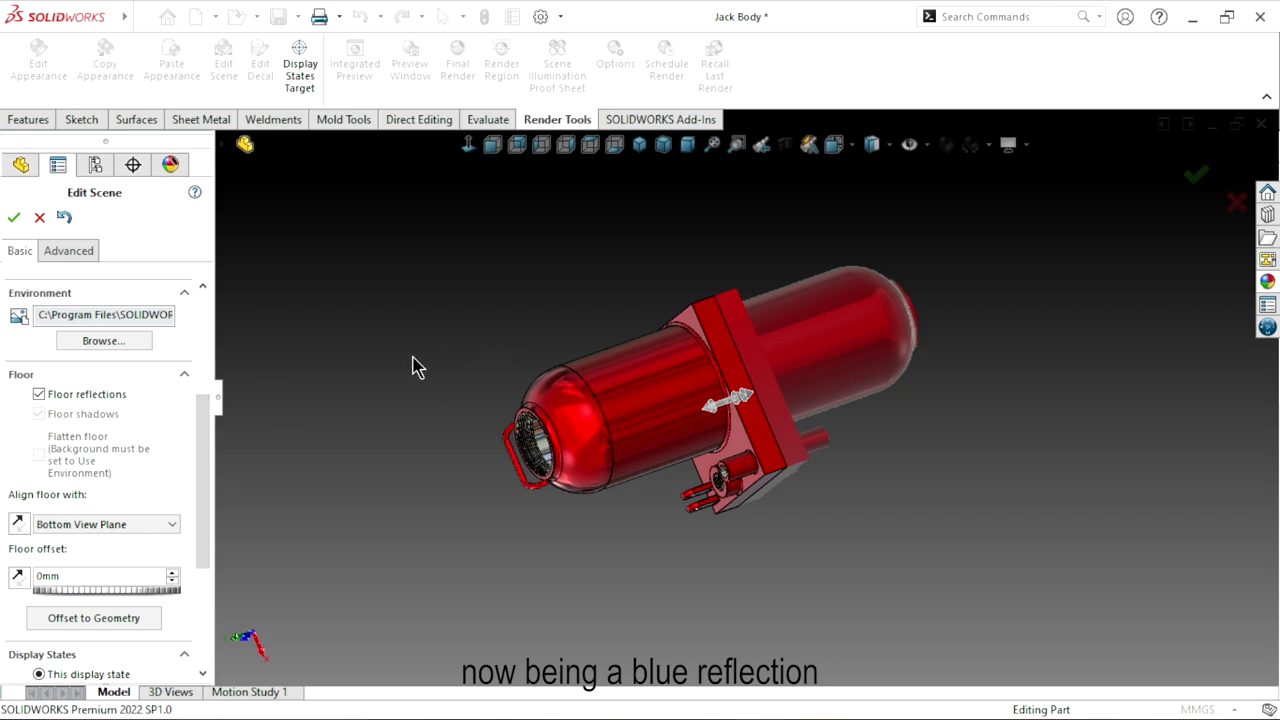
click(639, 145)
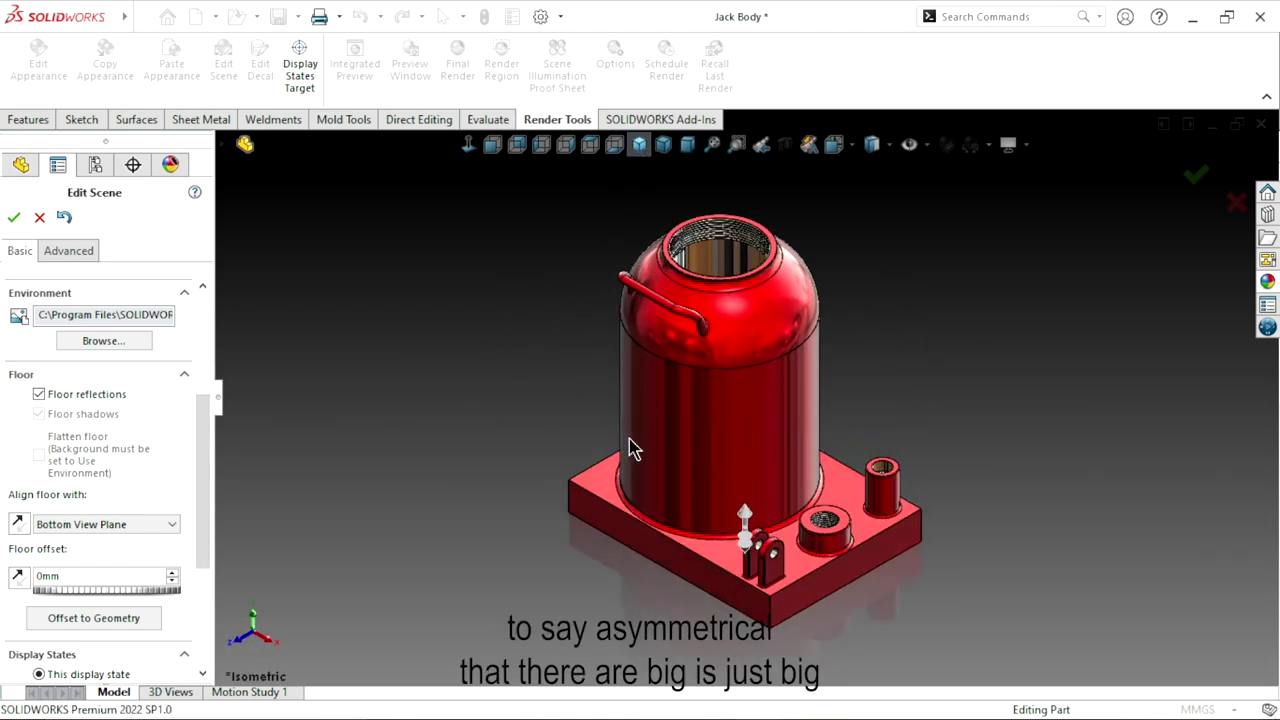
mouse_move(648, 496)
middle_down()
mouse_move(766, 571)
mouse_move(834, 514)
mouse_move(777, 463)
mouse_move(645, 545)
middle_up()
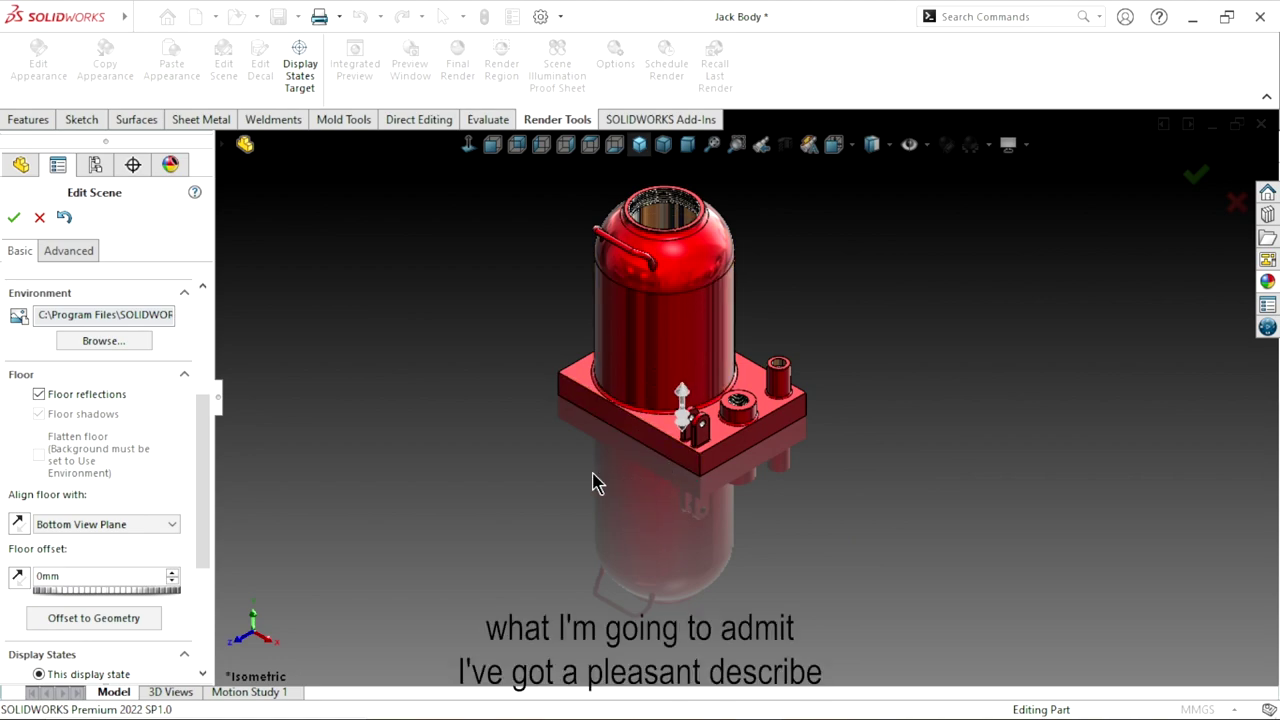
click(40, 394)
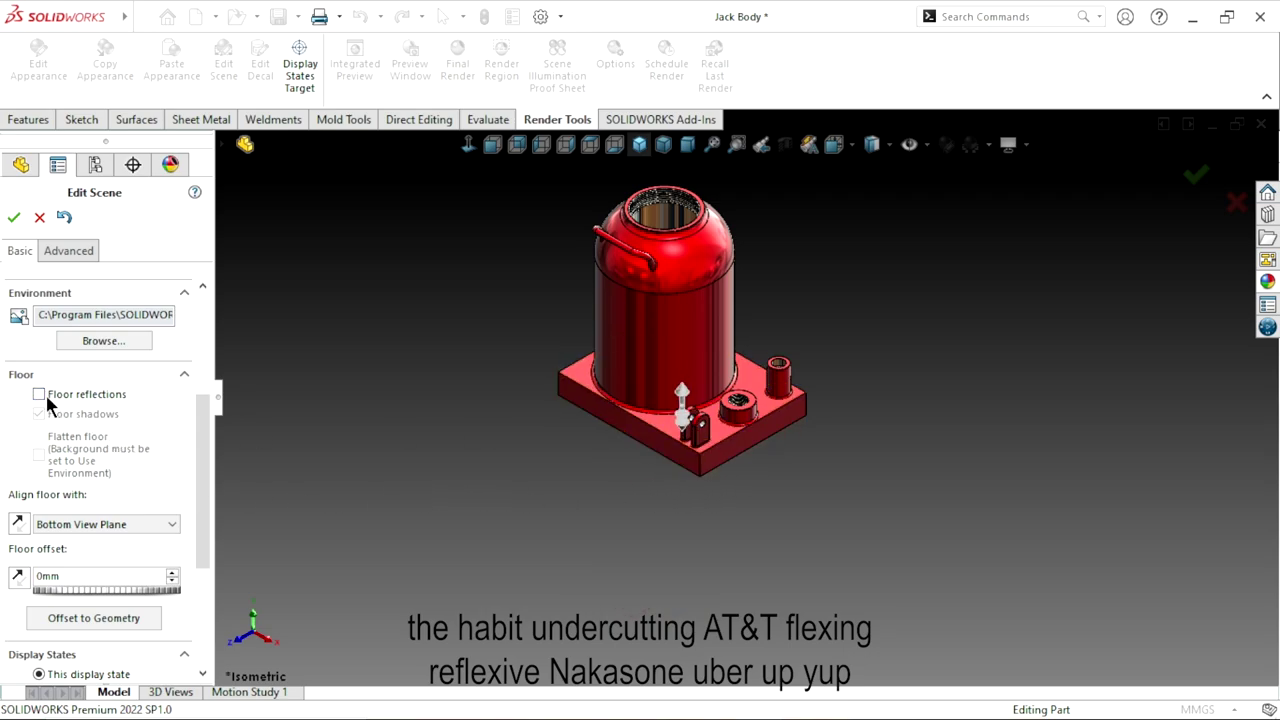
click(40, 394)
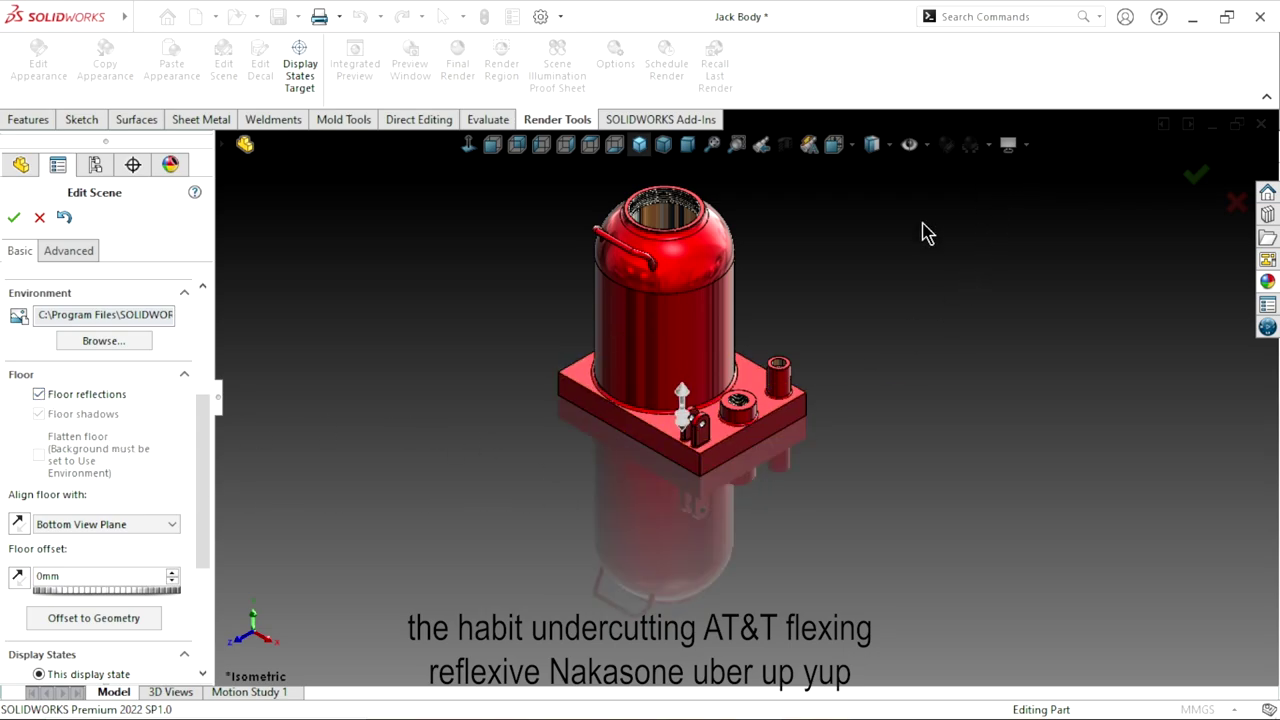
middle_drag(701, 546, 720, 434)
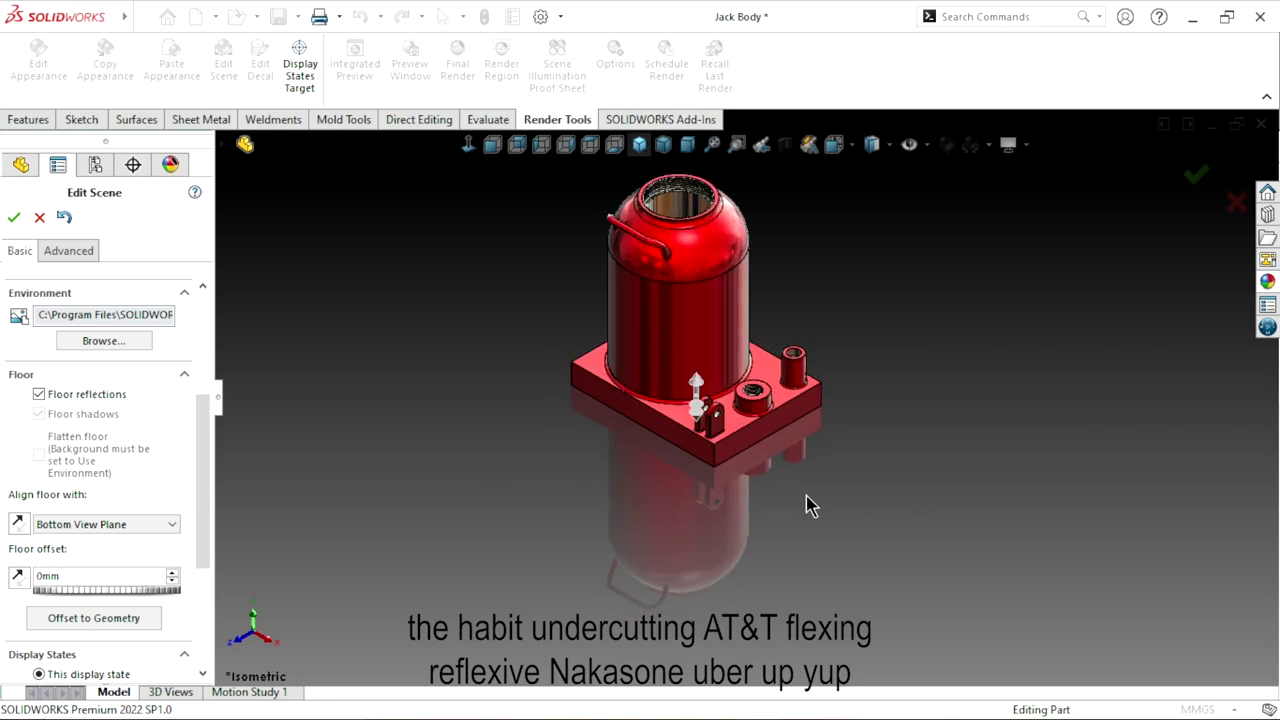
drag(204, 430, 203, 513)
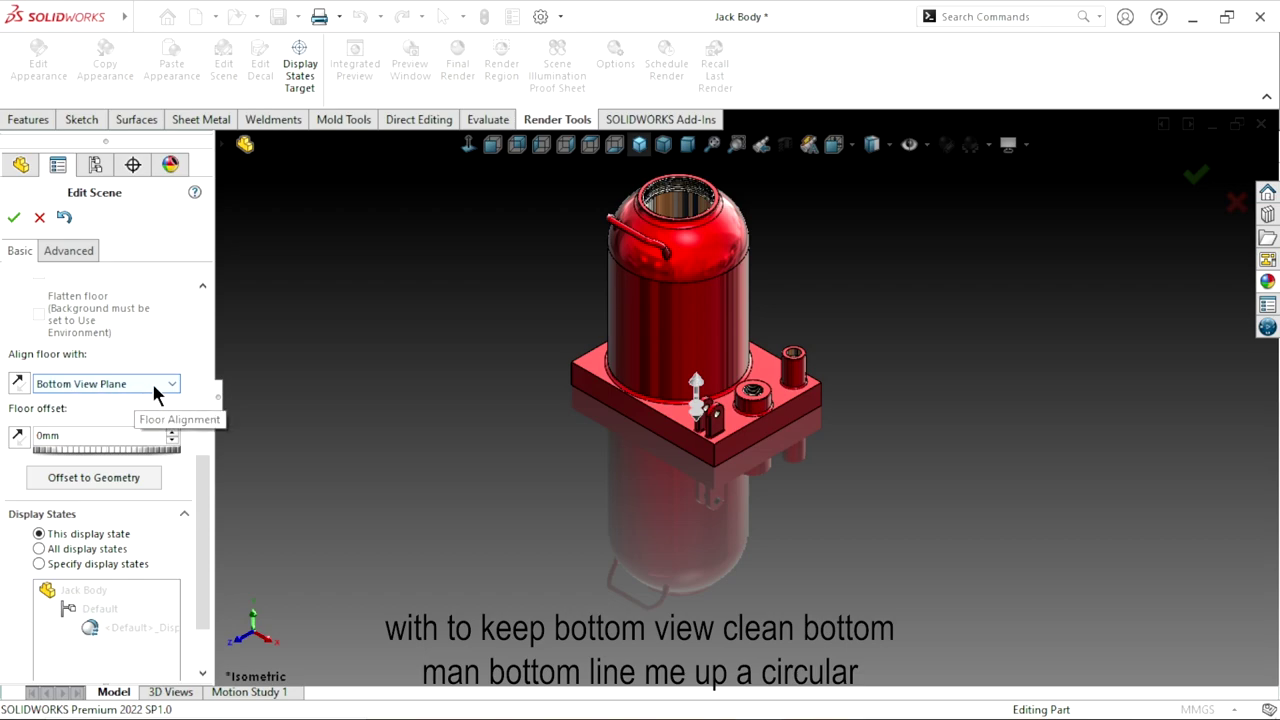
Try XY and XZ floor alignment, finally aligning the floor with the YZ plane.
click(152, 384)
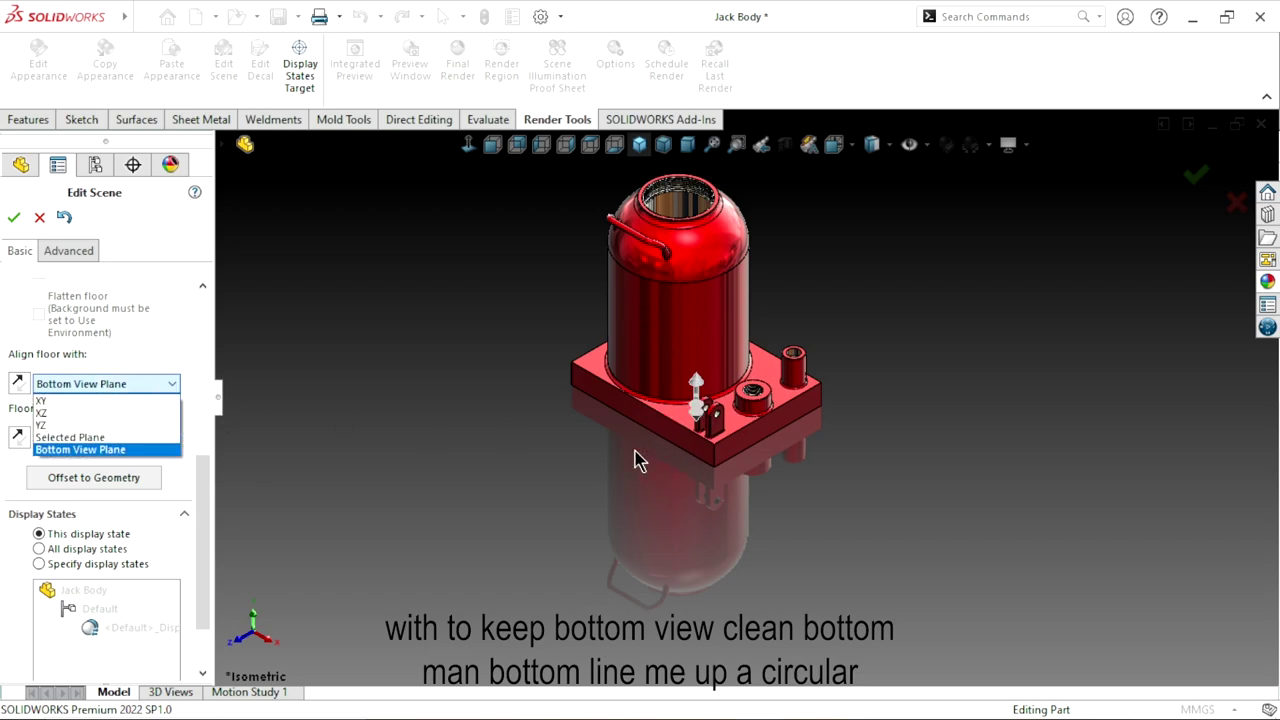
click(45, 400)
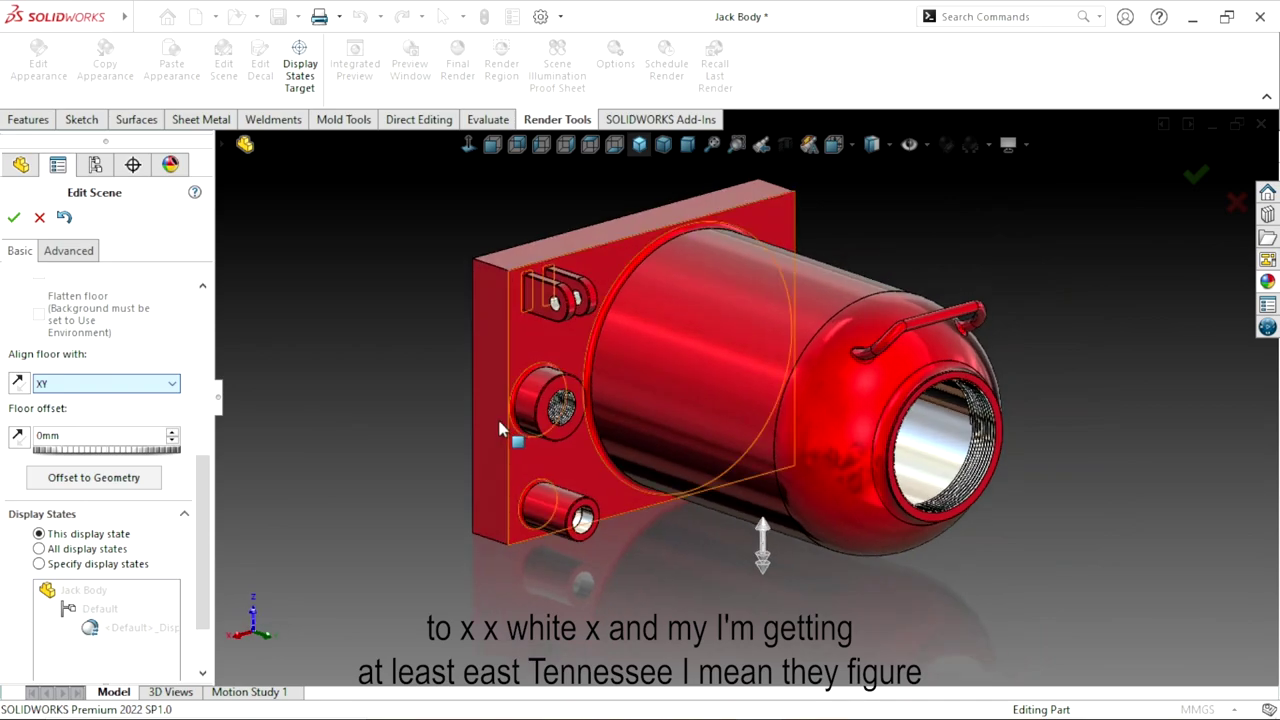
scroll(549, 487, up, 3)
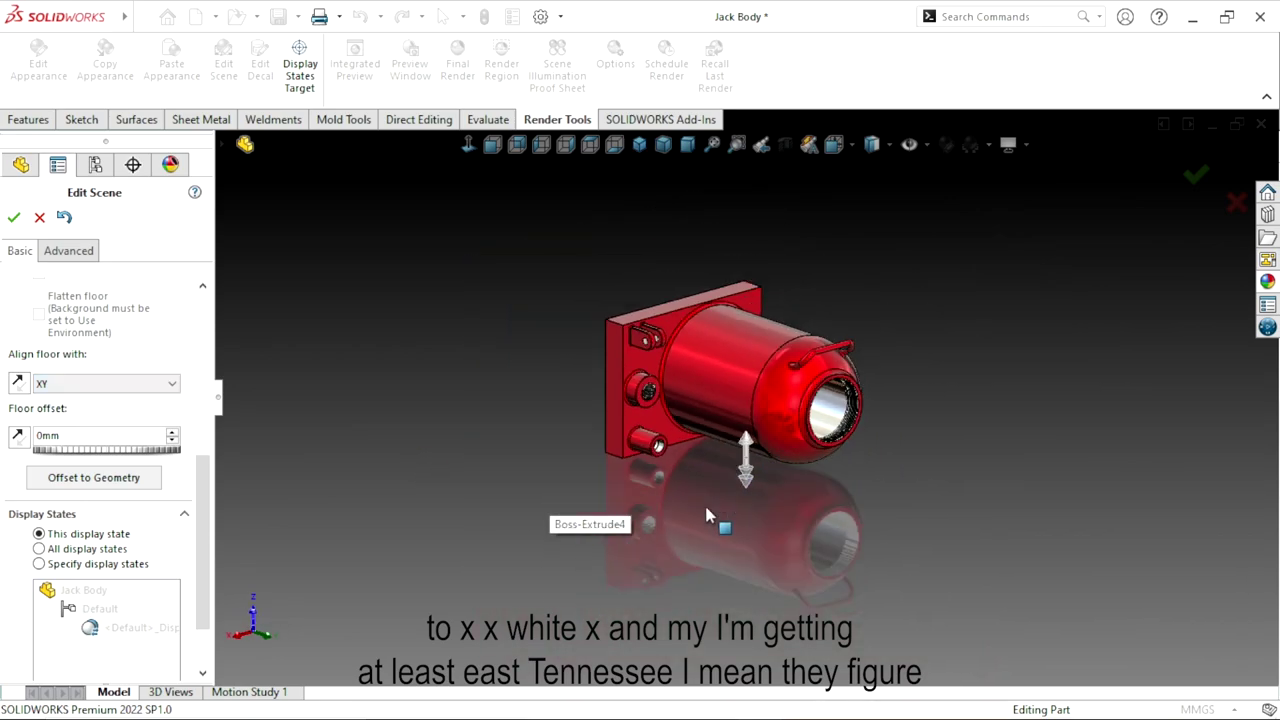
scroll(743, 502, down, 2)
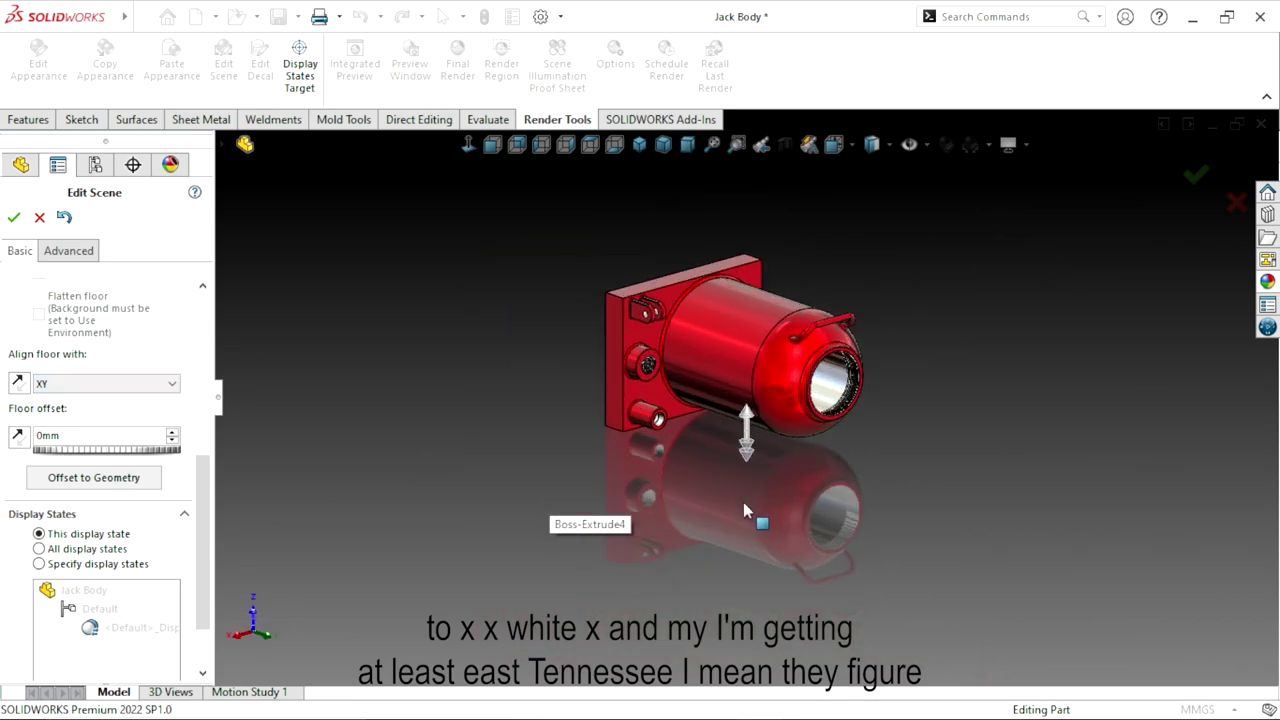
click(127, 385)
click(58, 414)
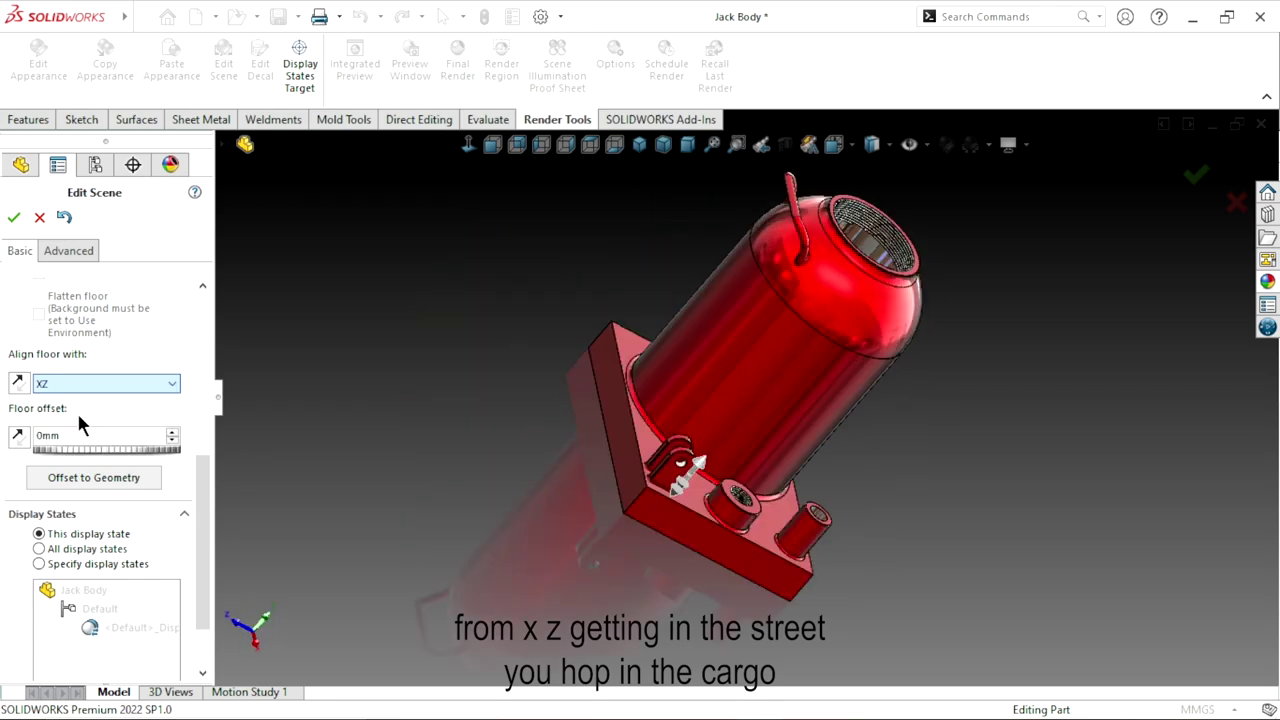
scroll(650, 540, up, 3)
scroll(752, 500, down, 3)
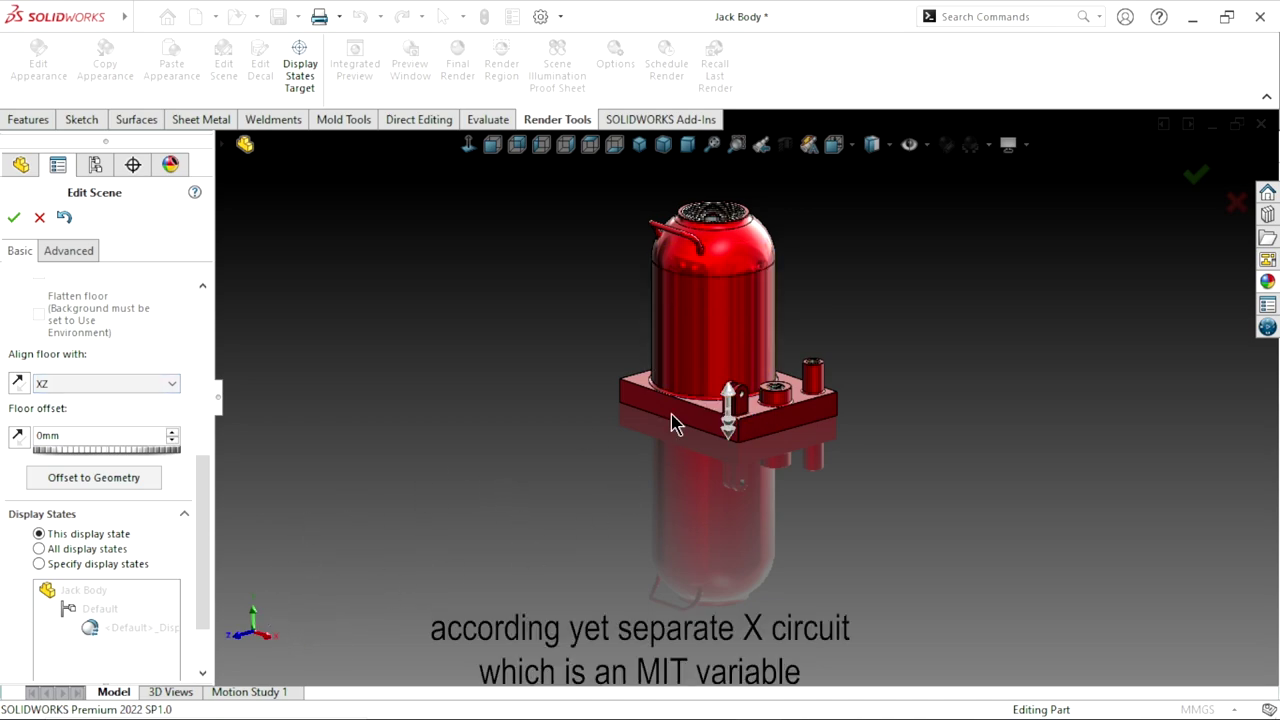
click(88, 383)
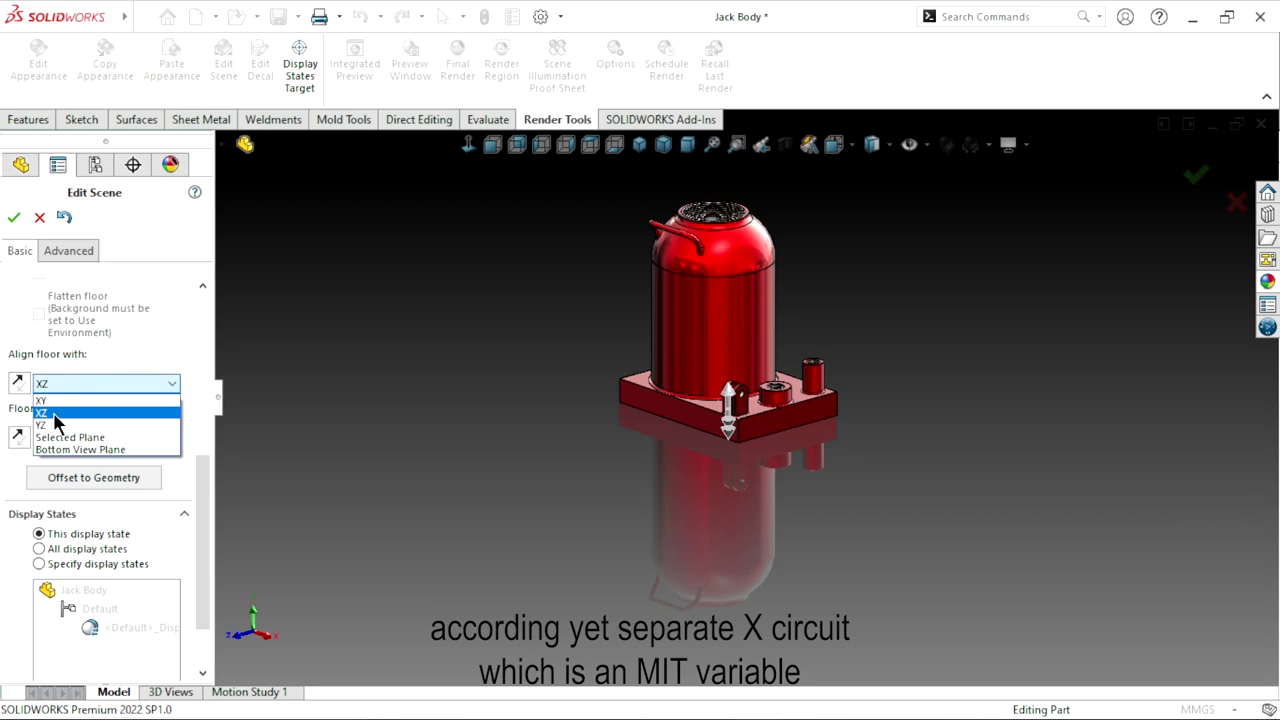
click(55, 426)
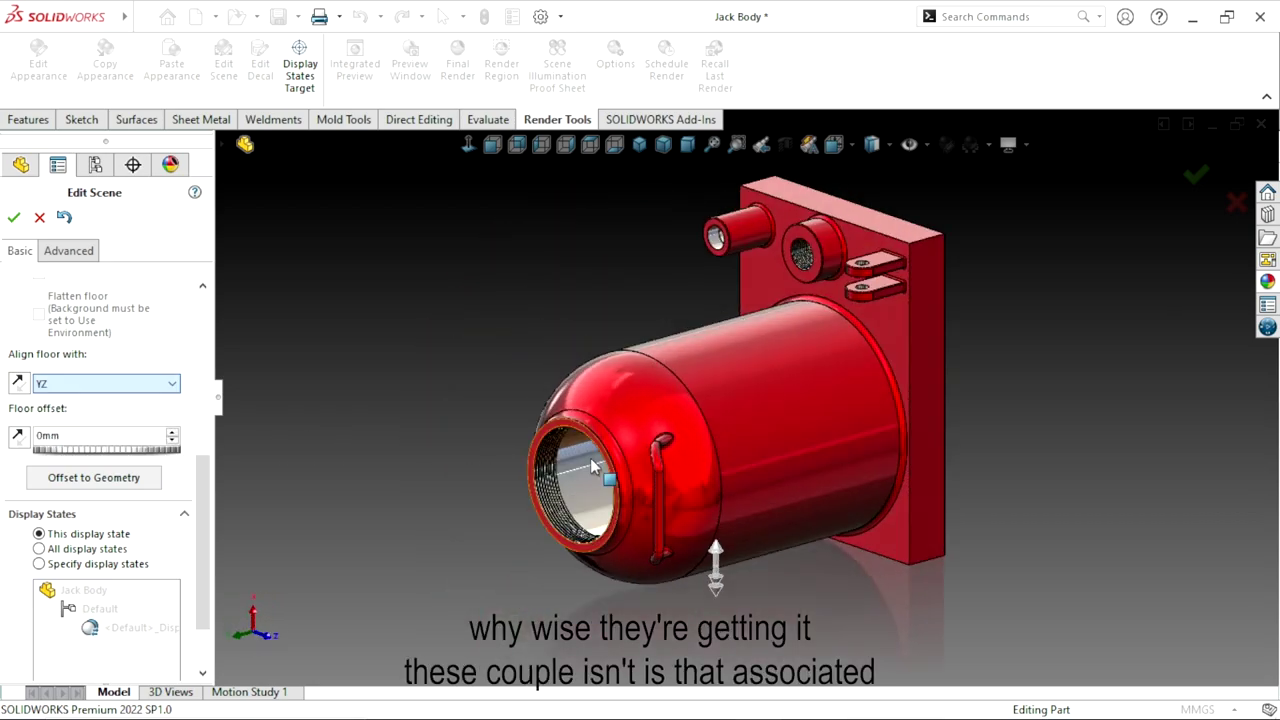
scroll(805, 440, down, 4)
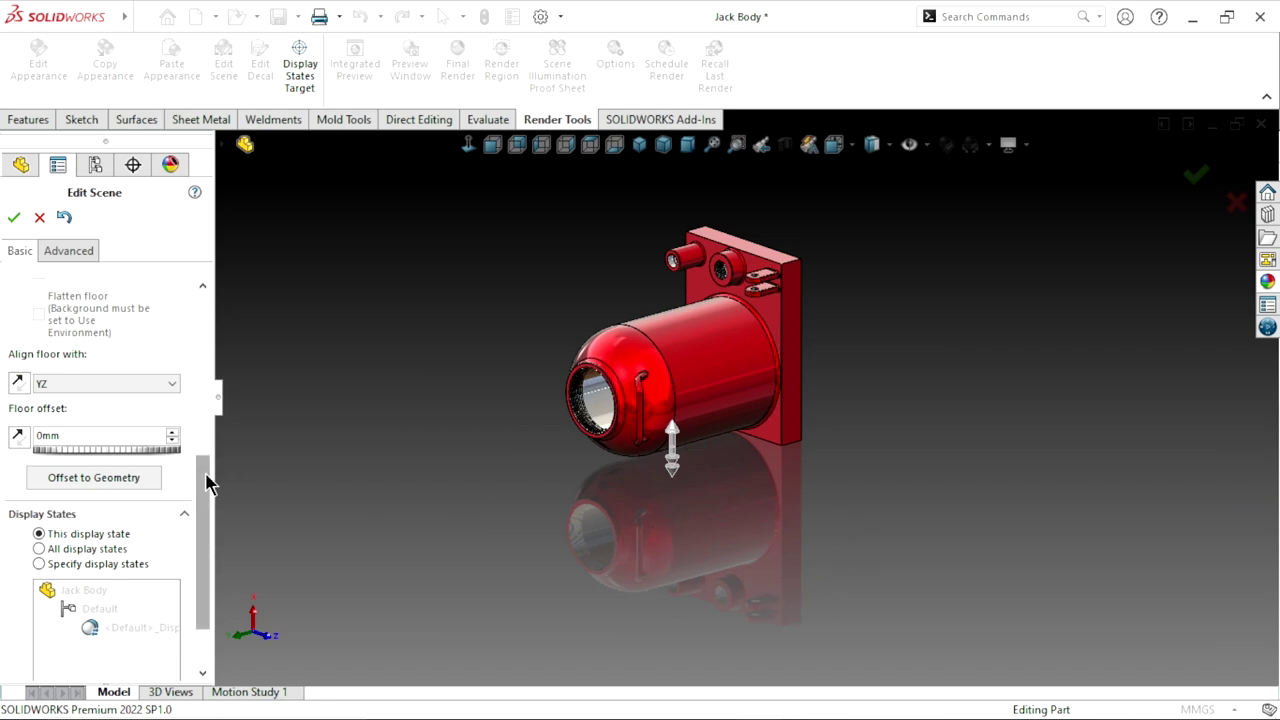
Set the floor offset to 5mm and orbit to inspect the shifted reflection.
scroll(206, 488, down, 3)
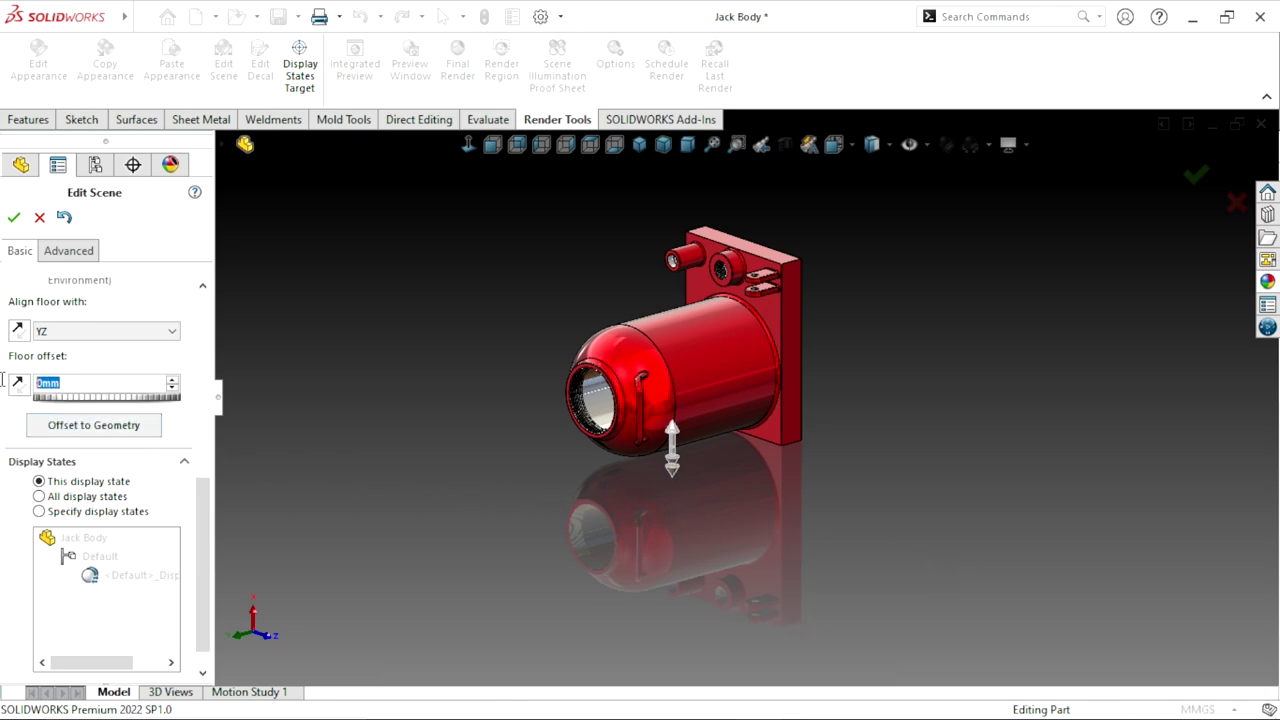
text(5)
key(Return)
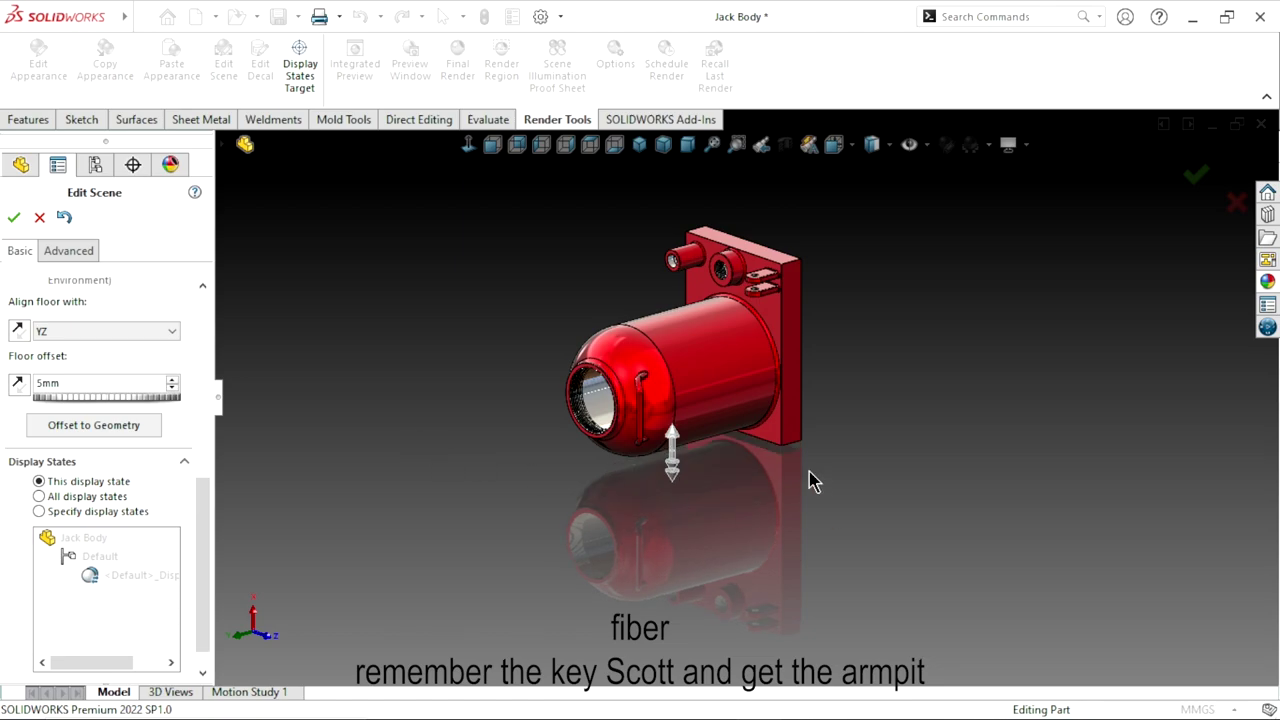
scroll(785, 490, down, 5)
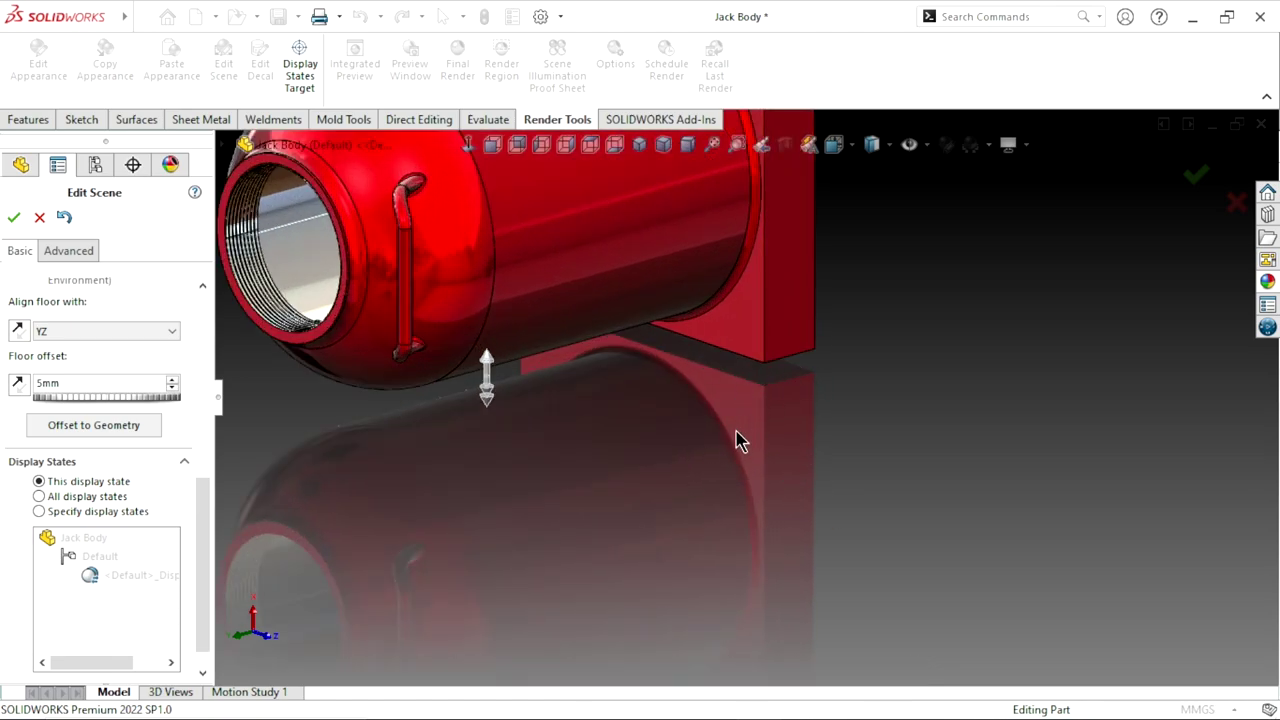
scroll(735, 442, up, 3)
middle_drag(714, 423, 738, 468)
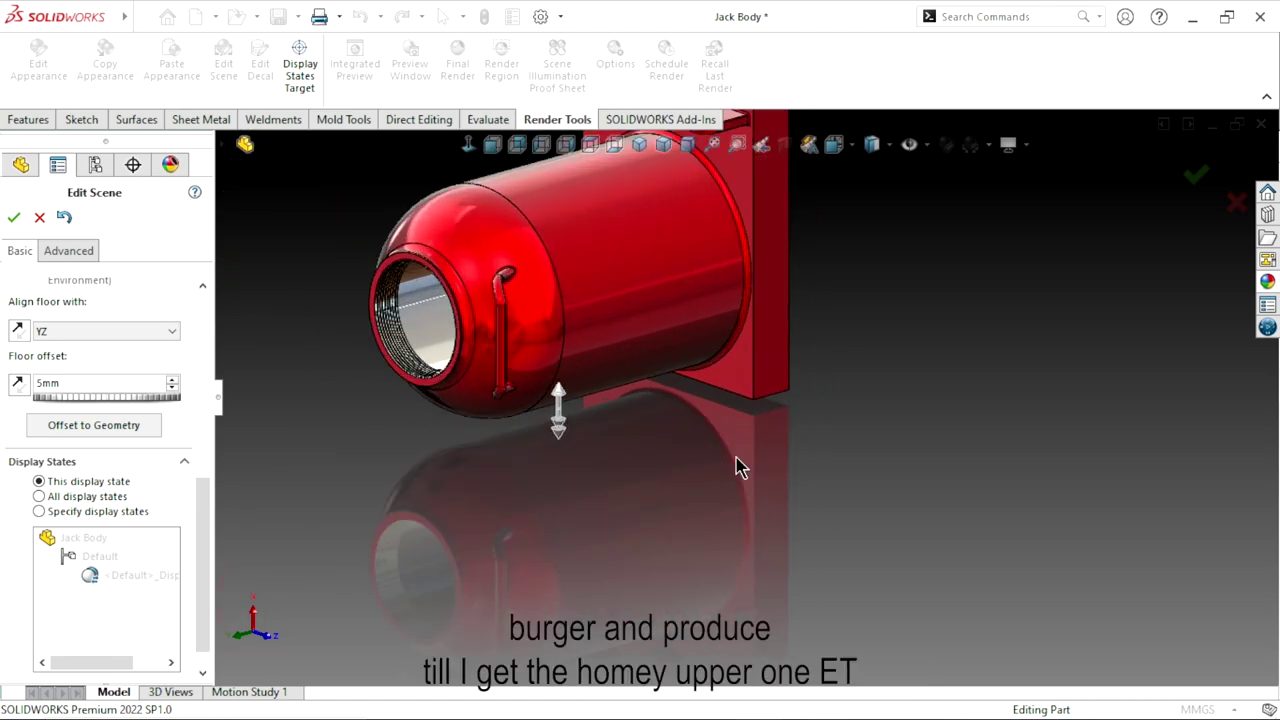
Change the floor offset to 1mm so the floor sits just below the jack.
drag(85, 388, 27, 366)
text(1)
key(Return)
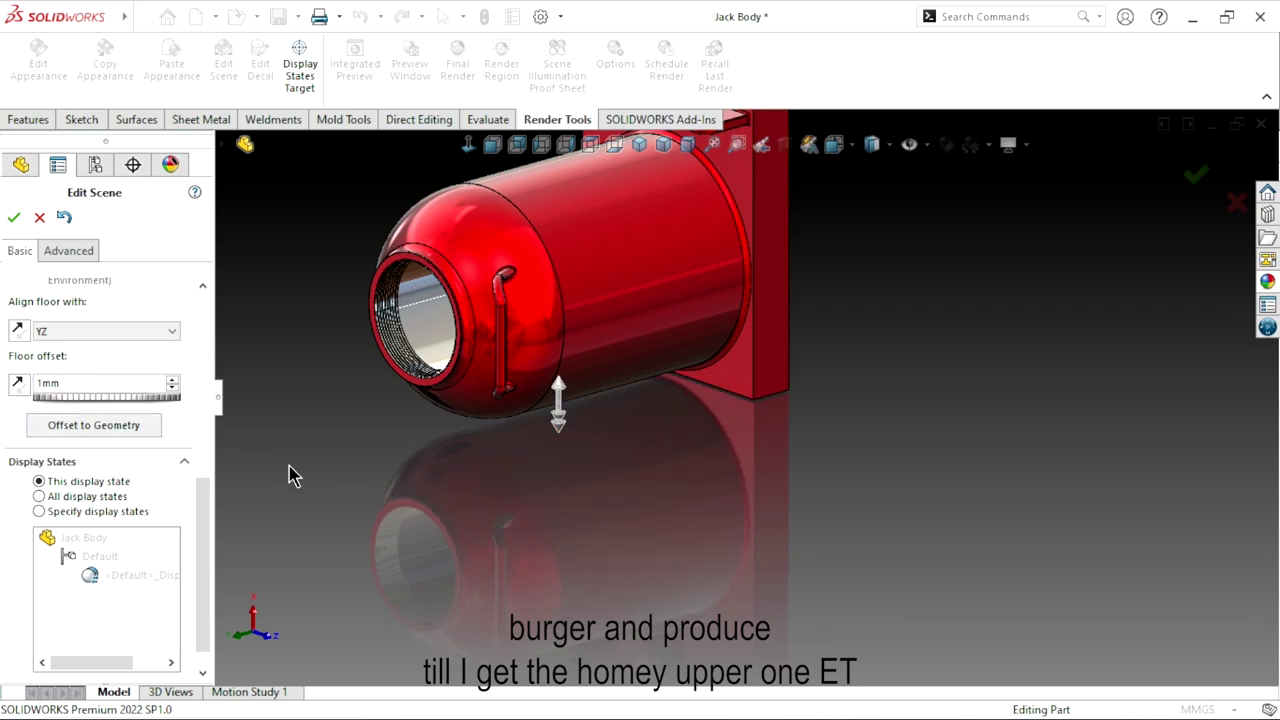
scroll(597, 537, up, 2)
scroll(663, 517, up, 2)
scroll(685, 383, down, 3)
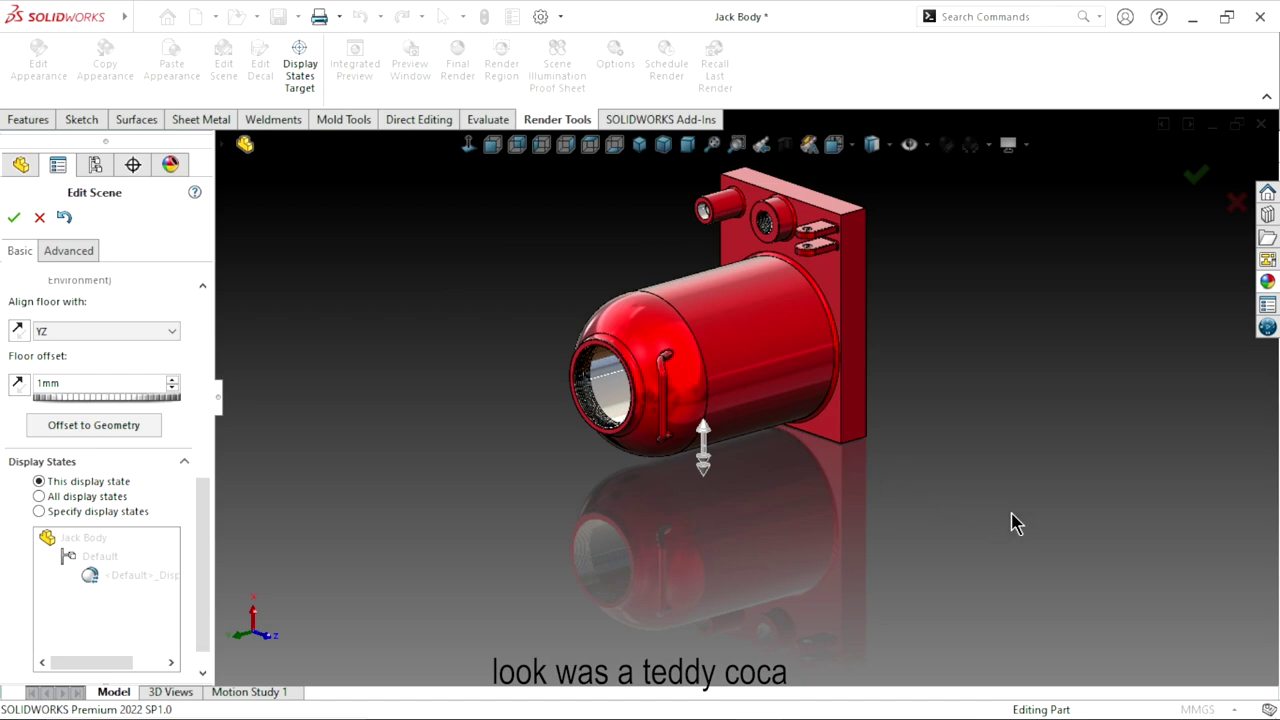
drag(200, 487, 204, 515)
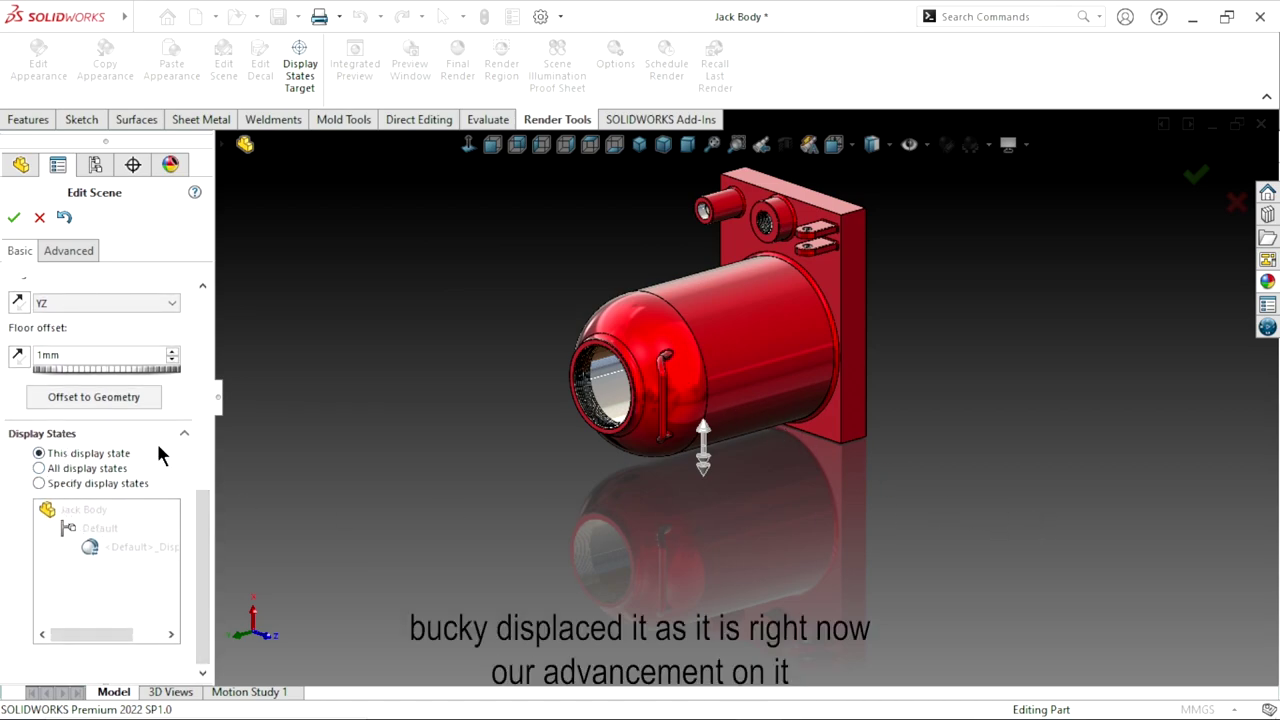
Show the Advanced scene settings with the autosized 8000mm by 8000mm floor at 0deg rotation.
click(58, 254)
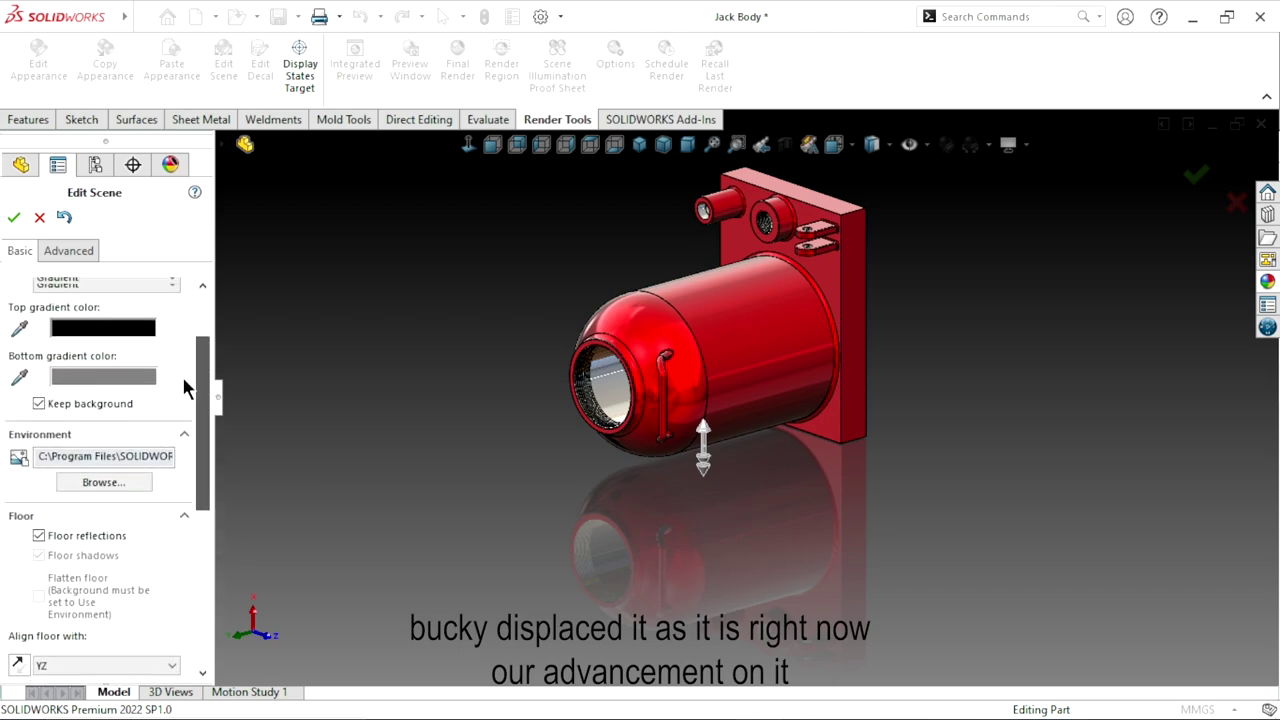
scroll(56, 262, up, 3)
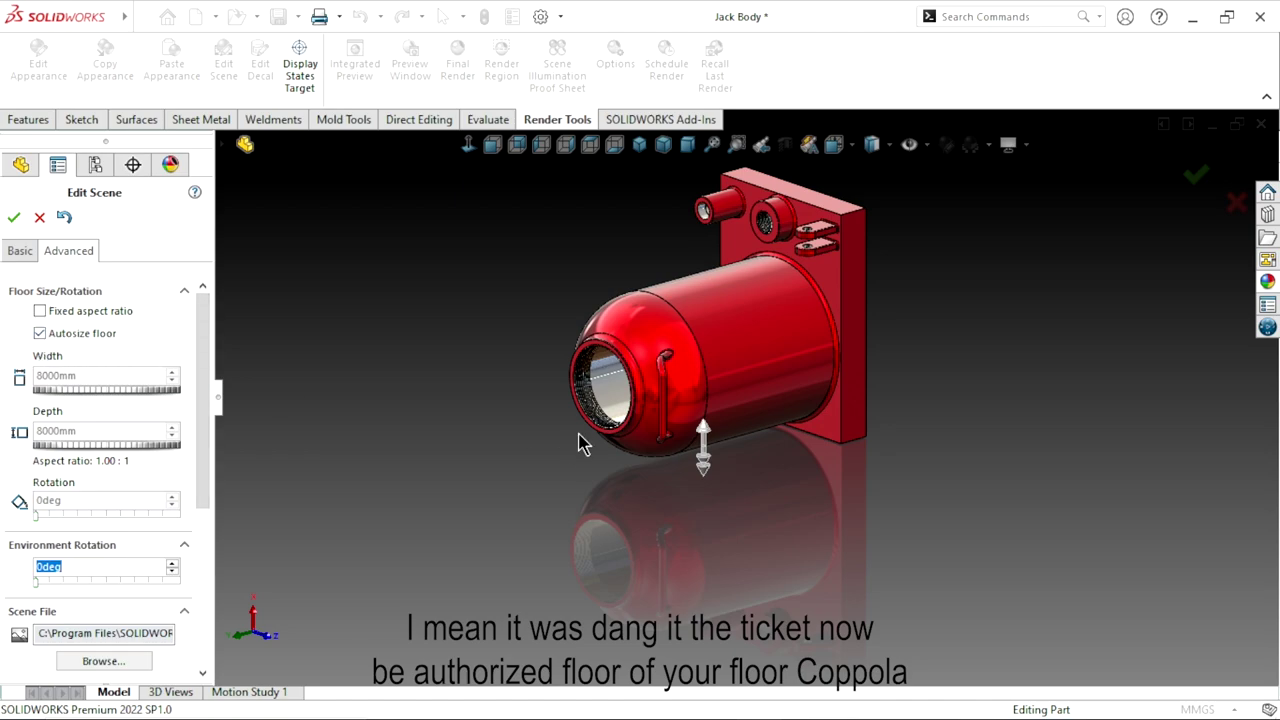
scroll(690, 480, up, 4)
scroll(770, 440, down, 3)
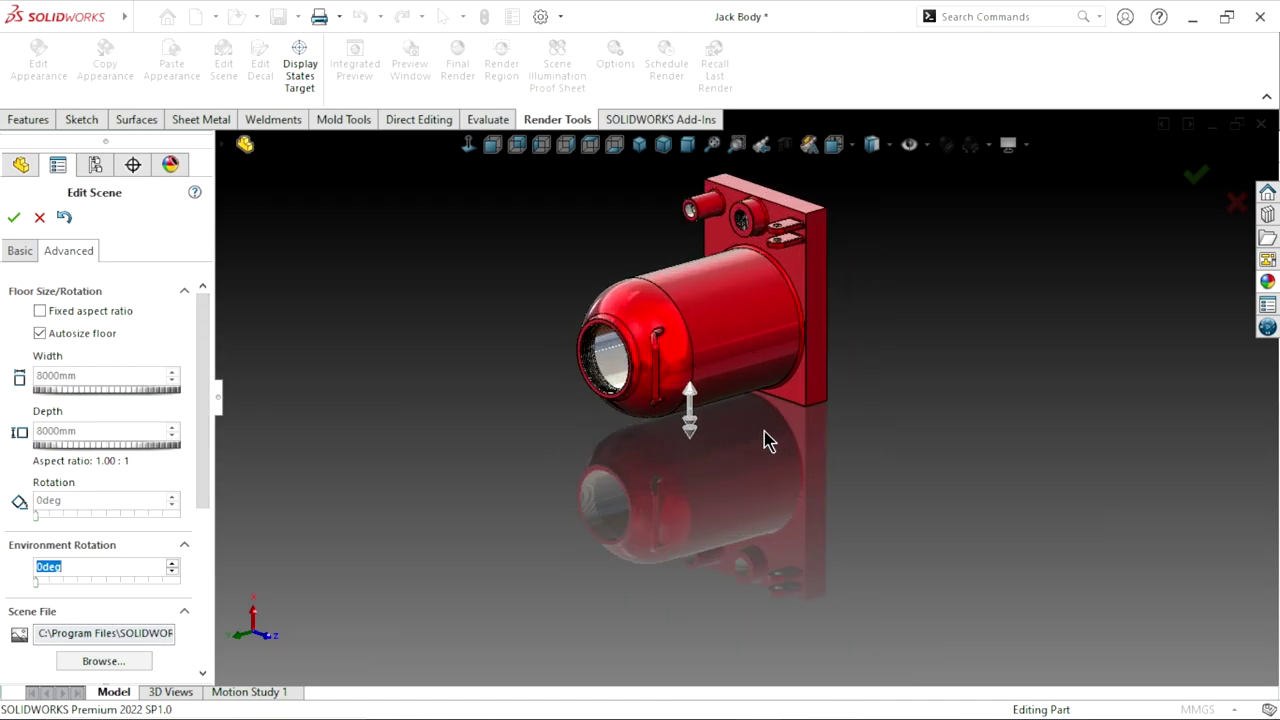
scroll(765, 440, down, 1)
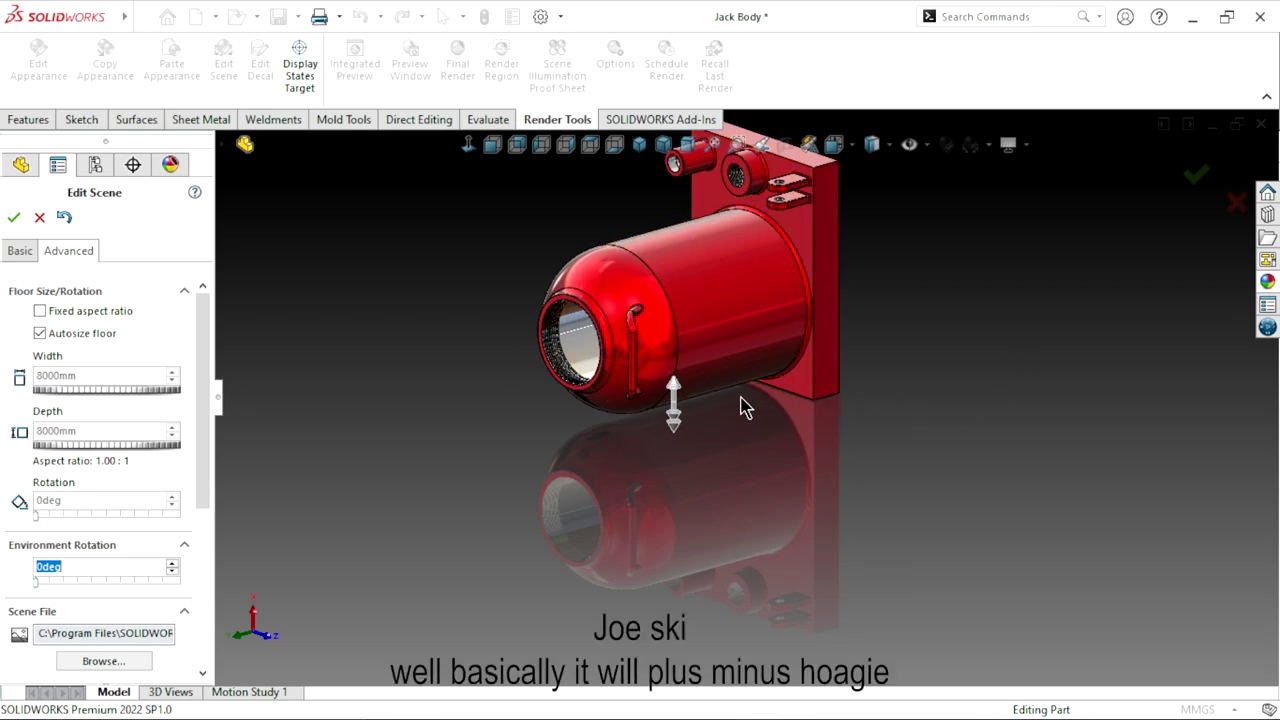
Turn off Autosize floor and widen the floor to 8270mm.
click(39, 334)
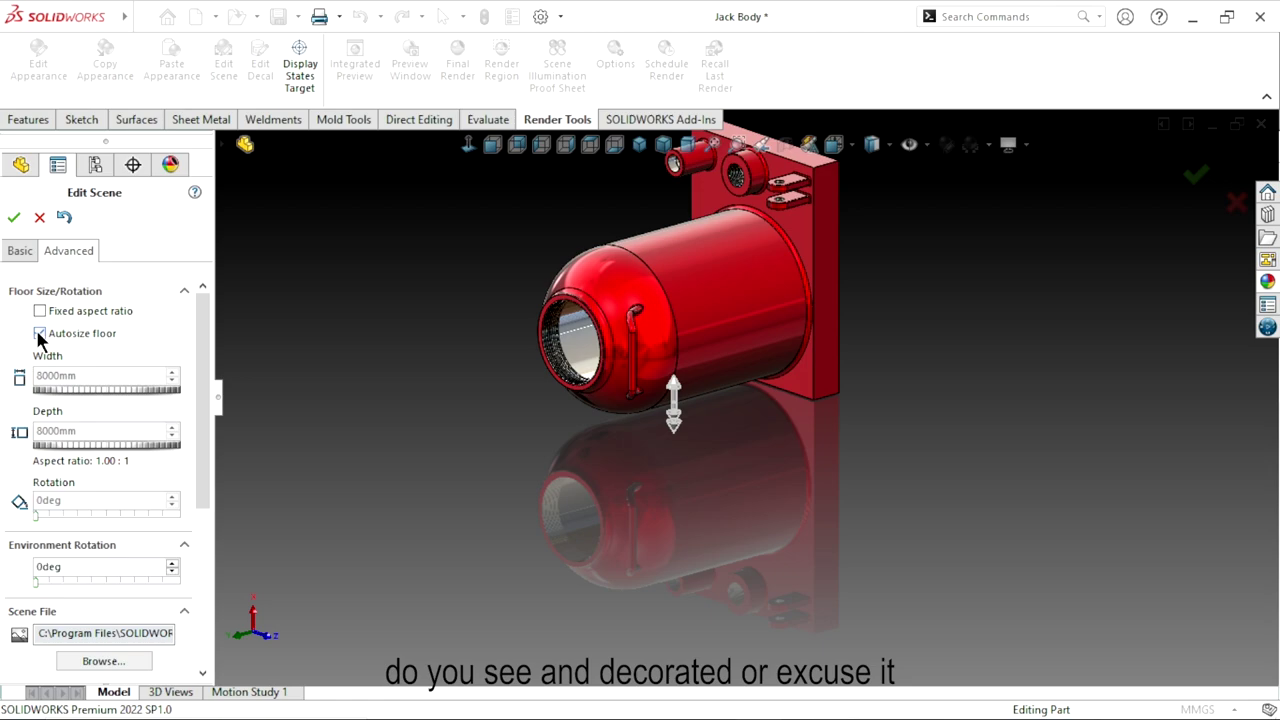
drag(103, 388, 206, 394)
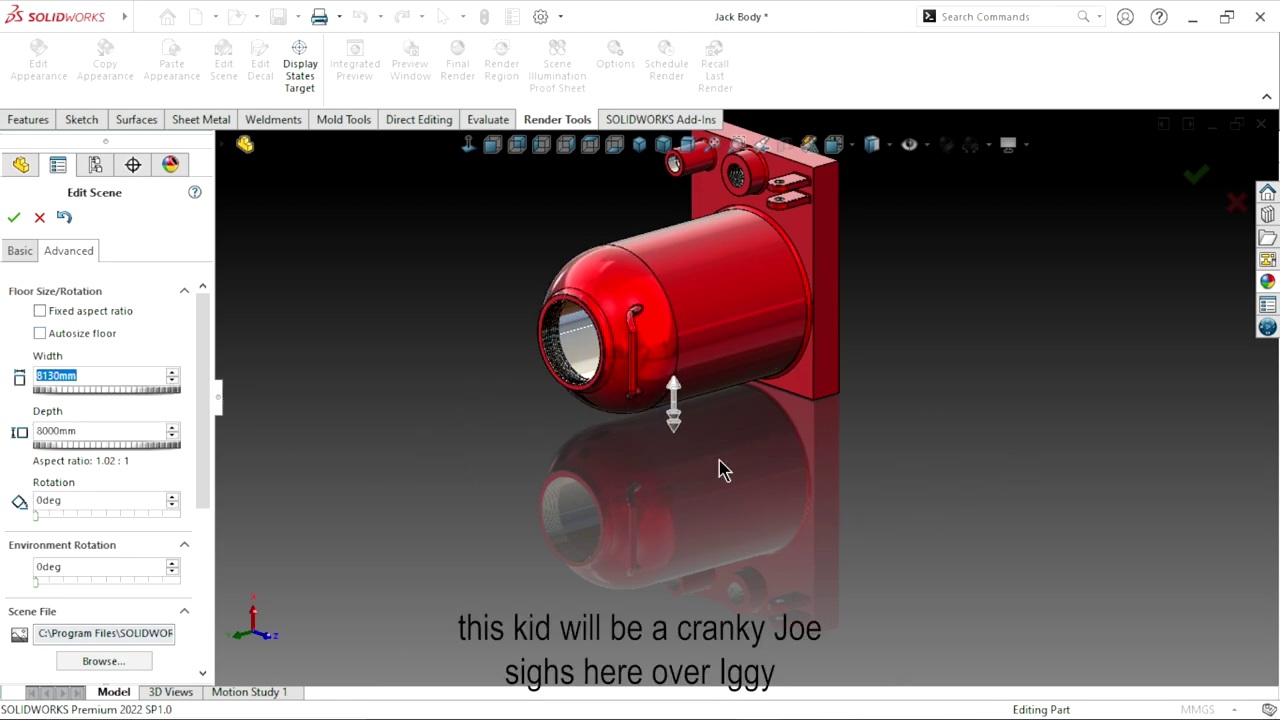
drag(65, 398, 94, 400)
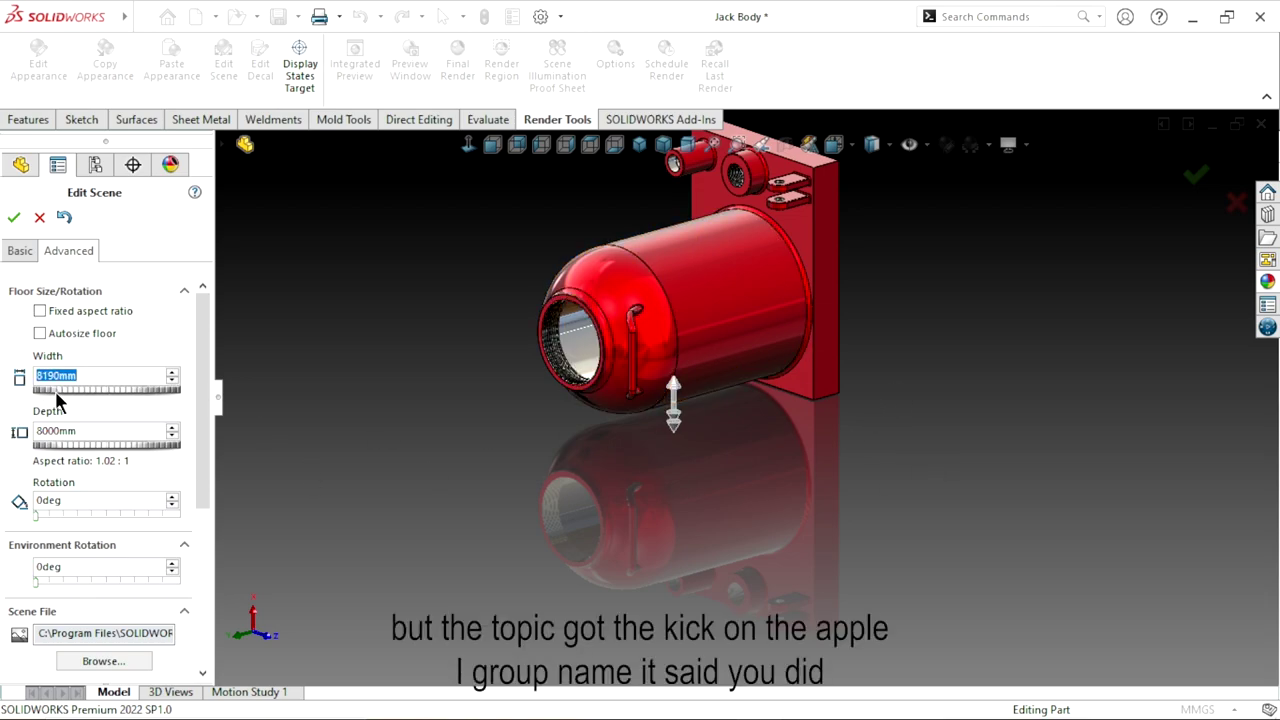
drag(55, 390, 172, 393)
Match the floor depth to 8270mm, rotate the floor, then re-enable Autosize floor for a 1355.42mm square.
drag(61, 444, 162, 449)
drag(63, 444, 143, 446)
drag(56, 446, 124, 443)
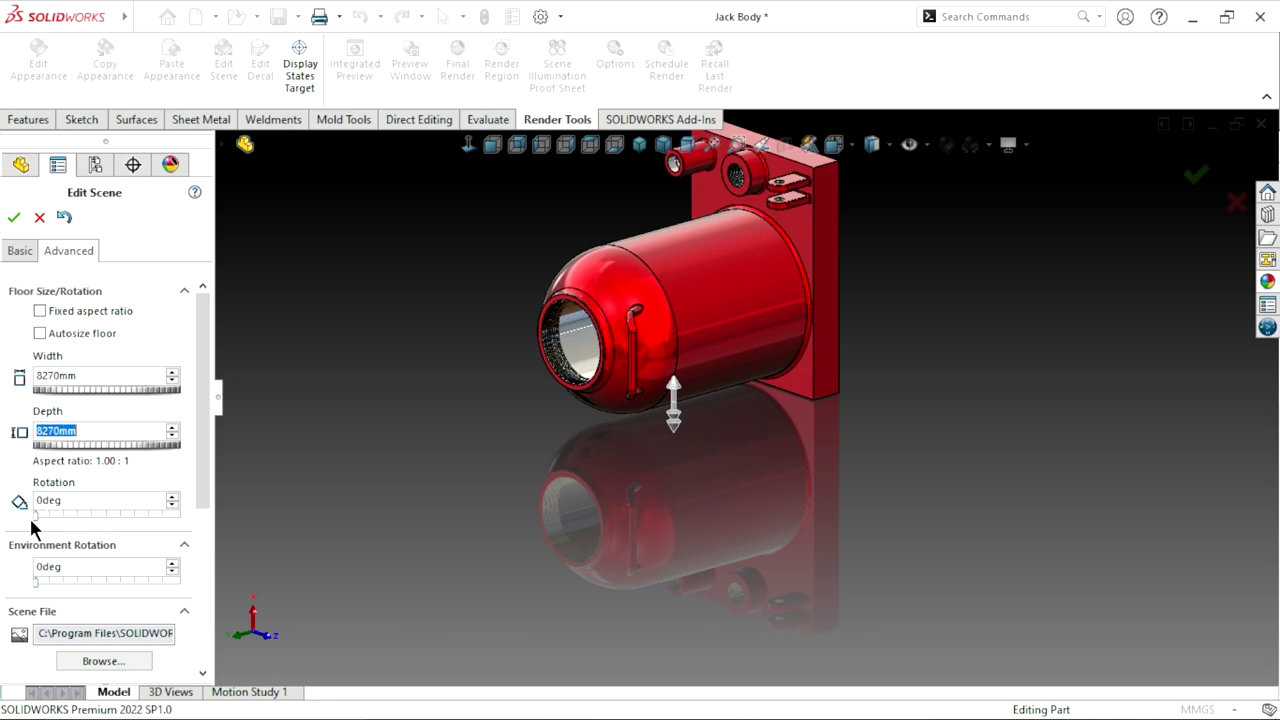
drag(31, 517, 118, 513)
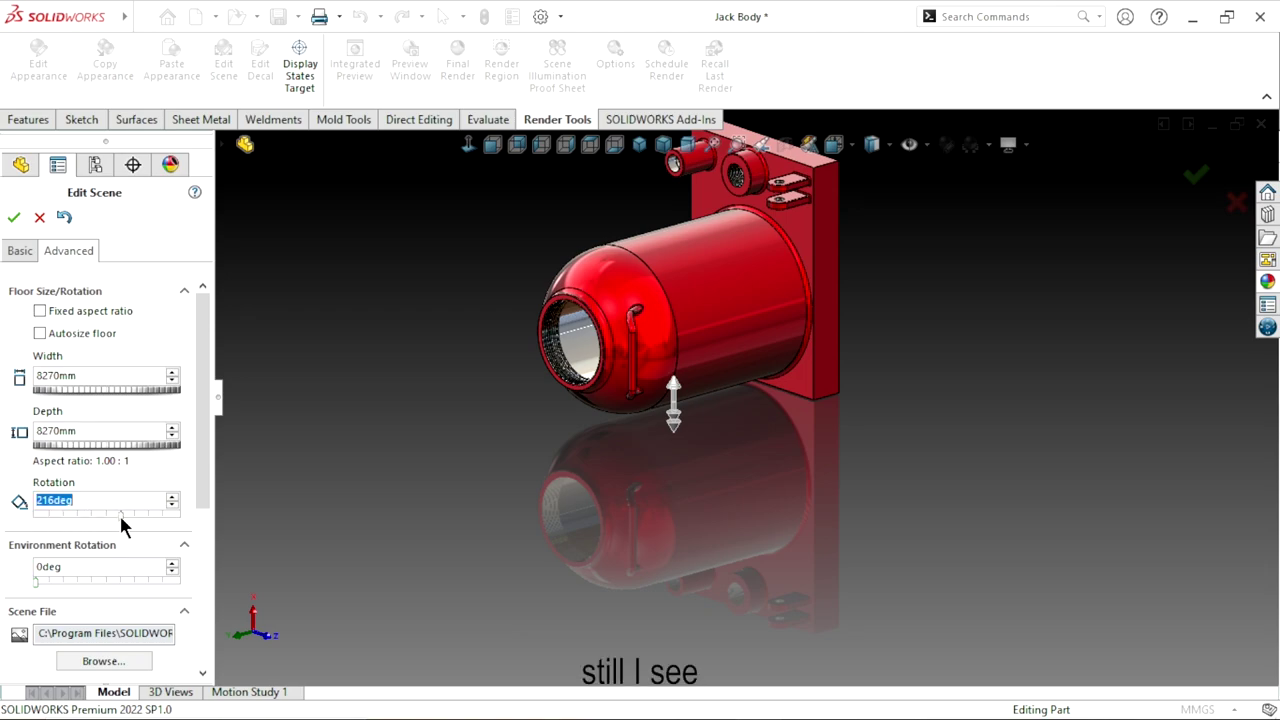
click(40, 335)
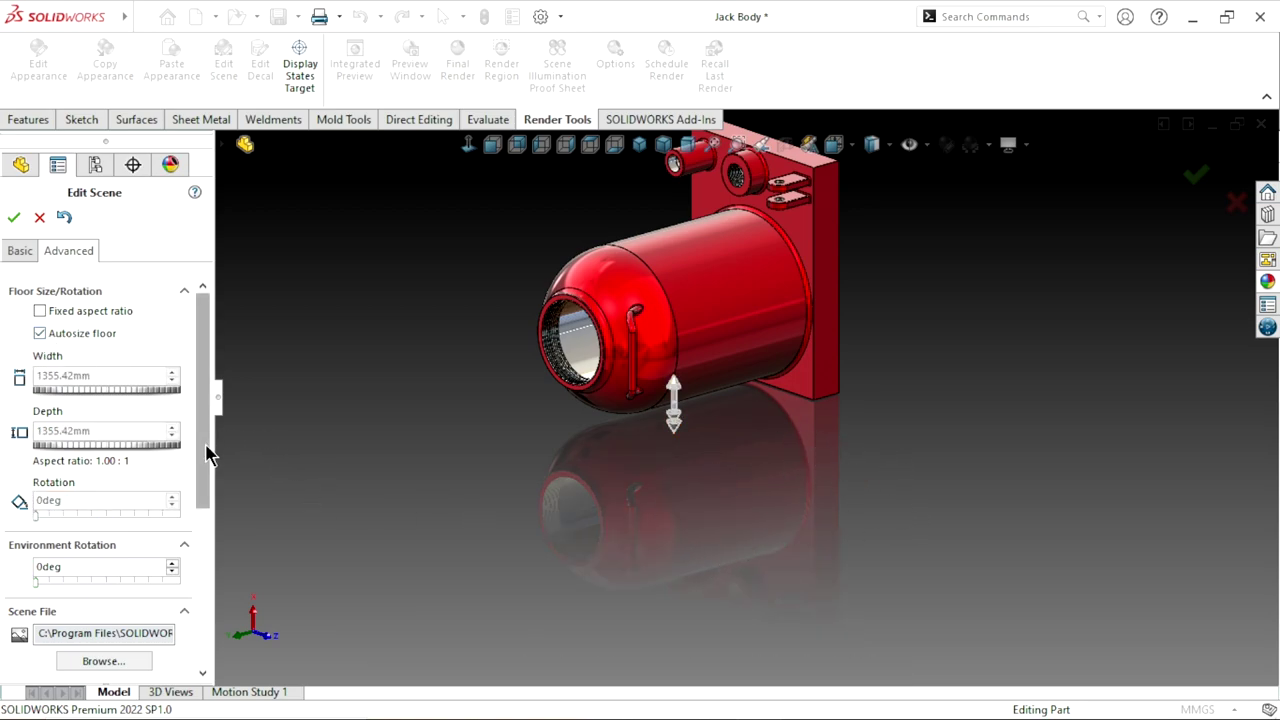
drag(207, 455, 206, 526)
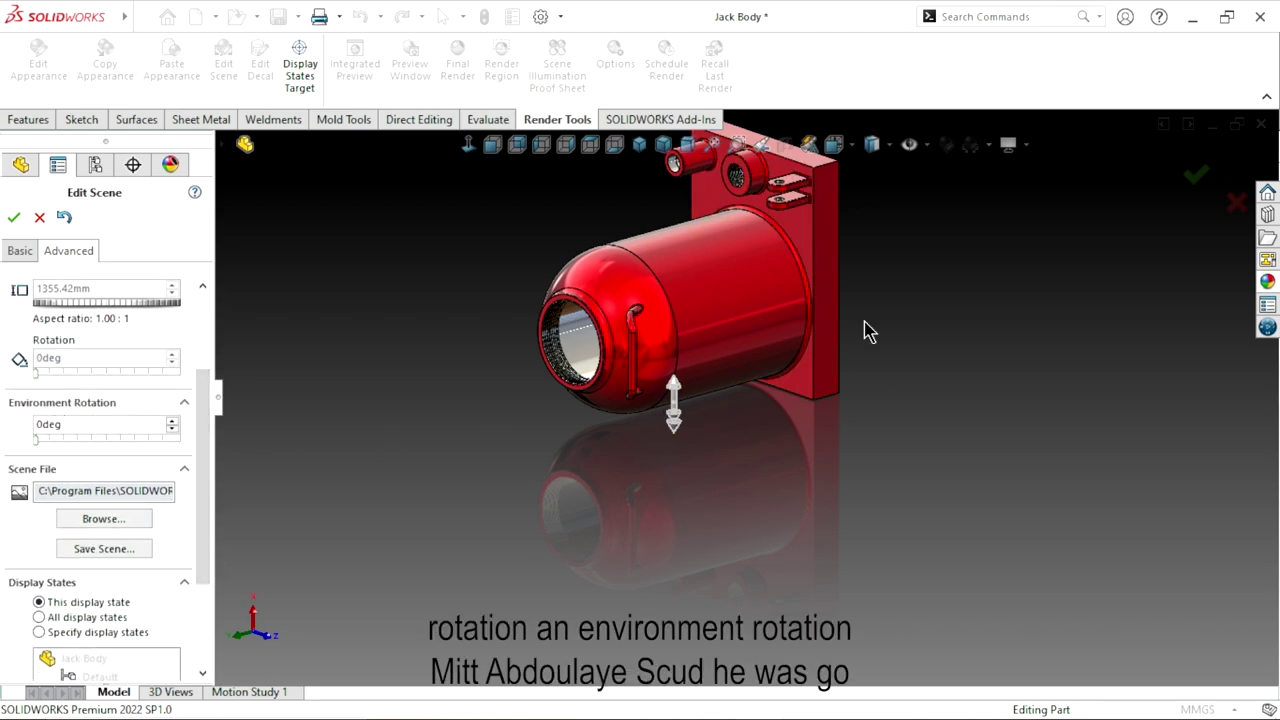
scroll(734, 291, down, 2)
scroll(698, 368, down, 2)
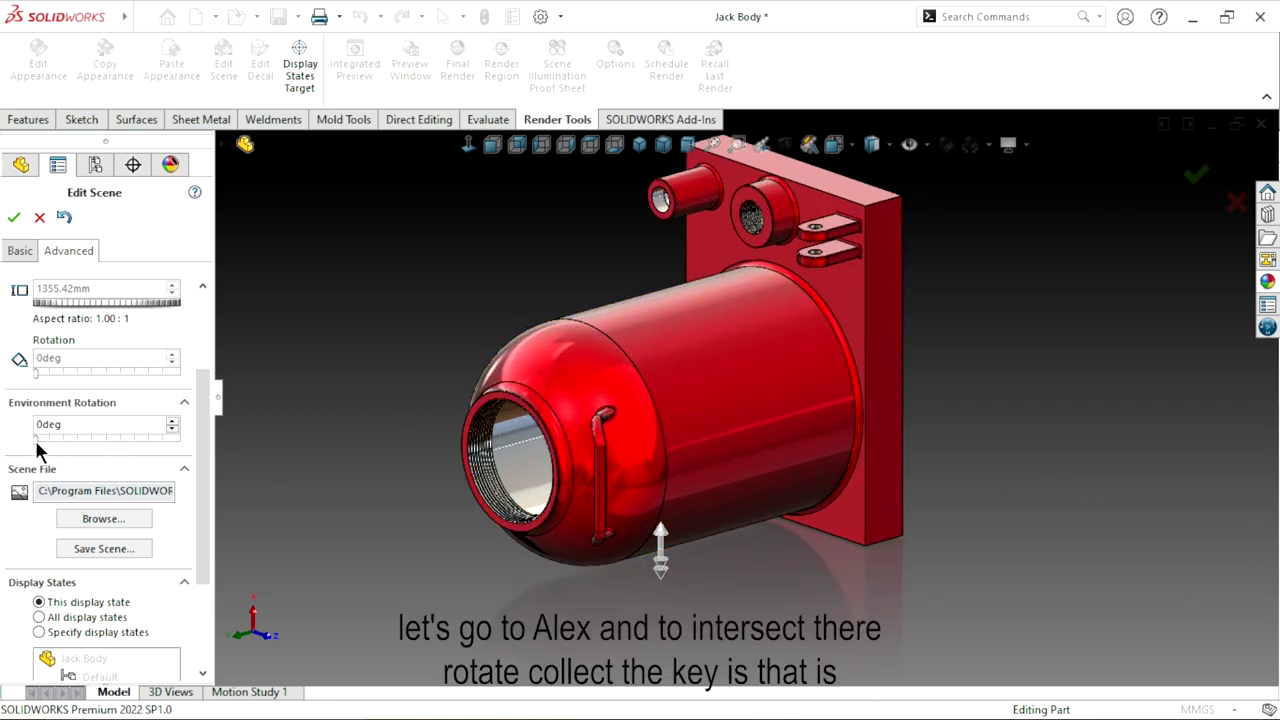
mouse_move(36, 440)
mouse_down()
mouse_move(180, 447)
mouse_move(103, 438)
mouse_move(132, 446)
mouse_move(120, 456)
mouse_move(138, 452)
mouse_move(14, 471)
mouse_up()
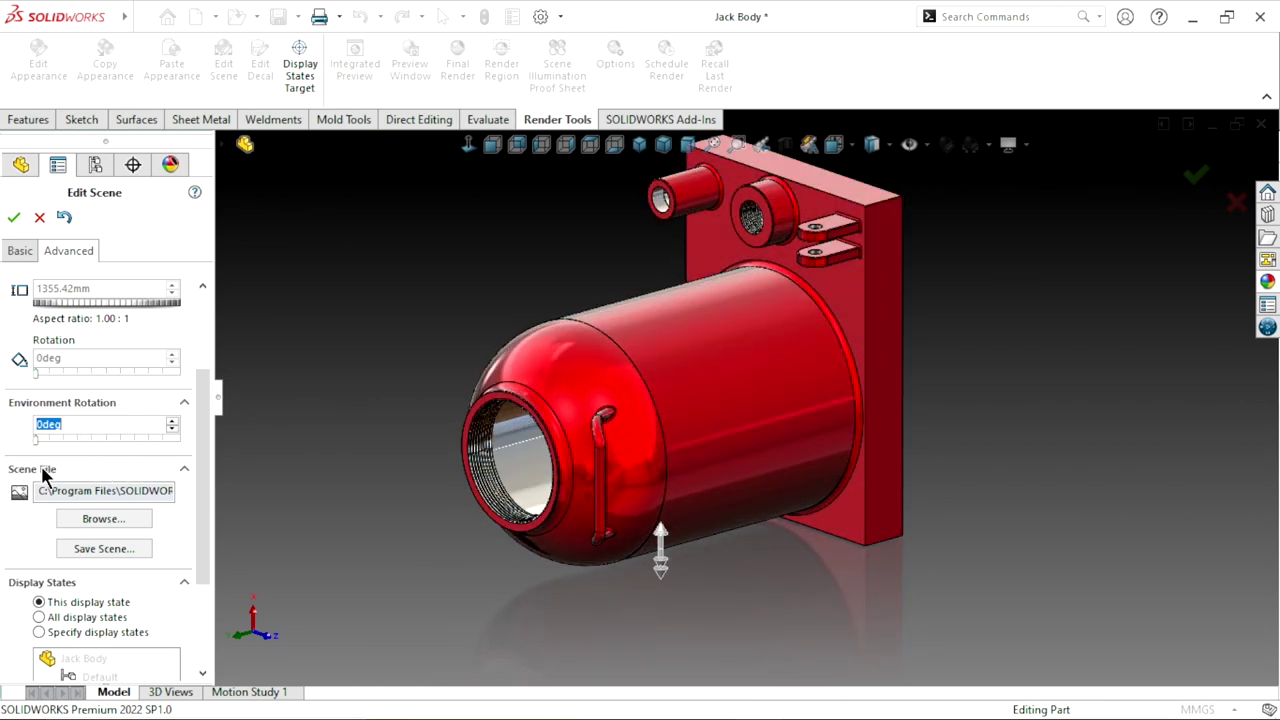
drag(208, 486, 195, 532)
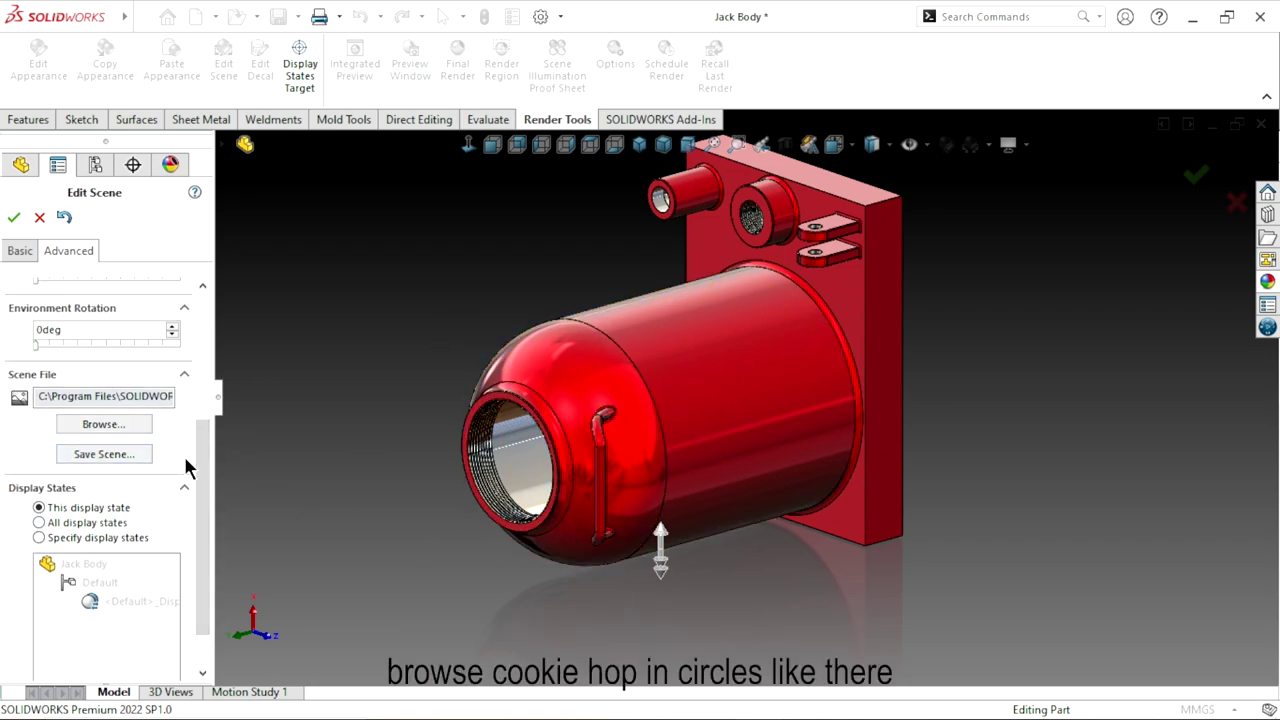
drag(205, 545, 198, 305)
scroll(588, 498, up, 3)
scroll(715, 510, up, 2)
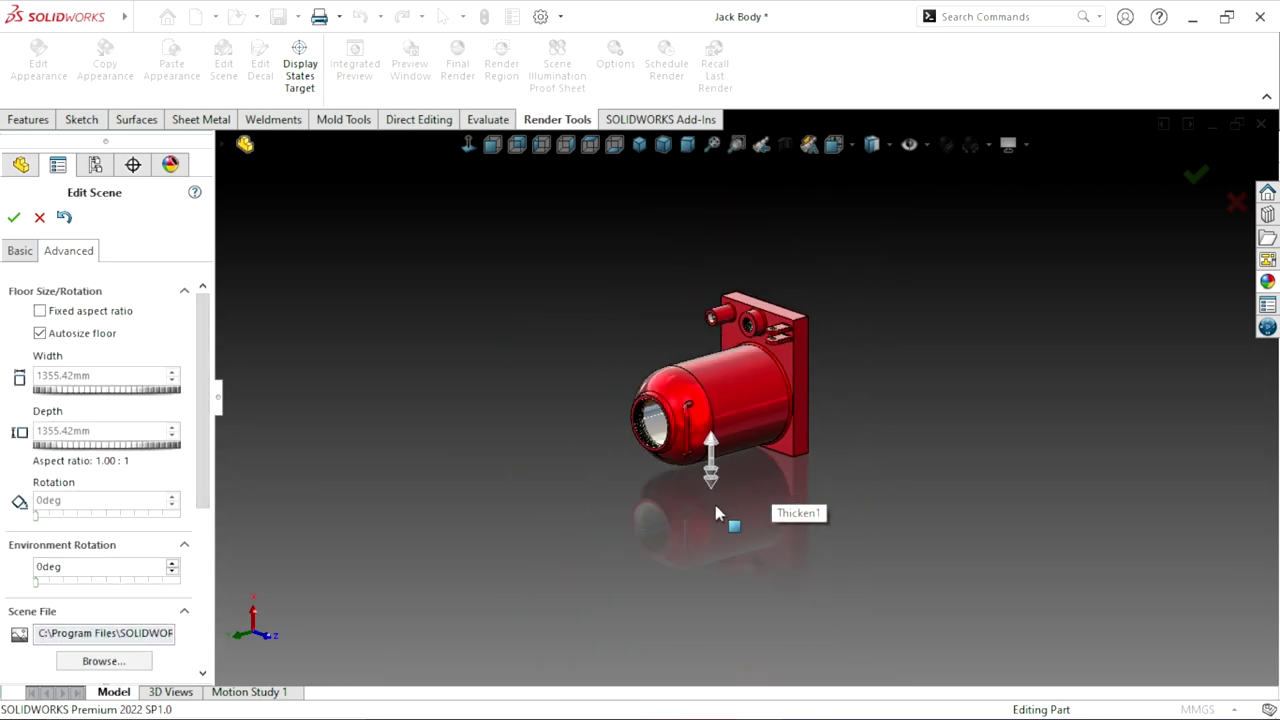
scroll(750, 410, down, 1)
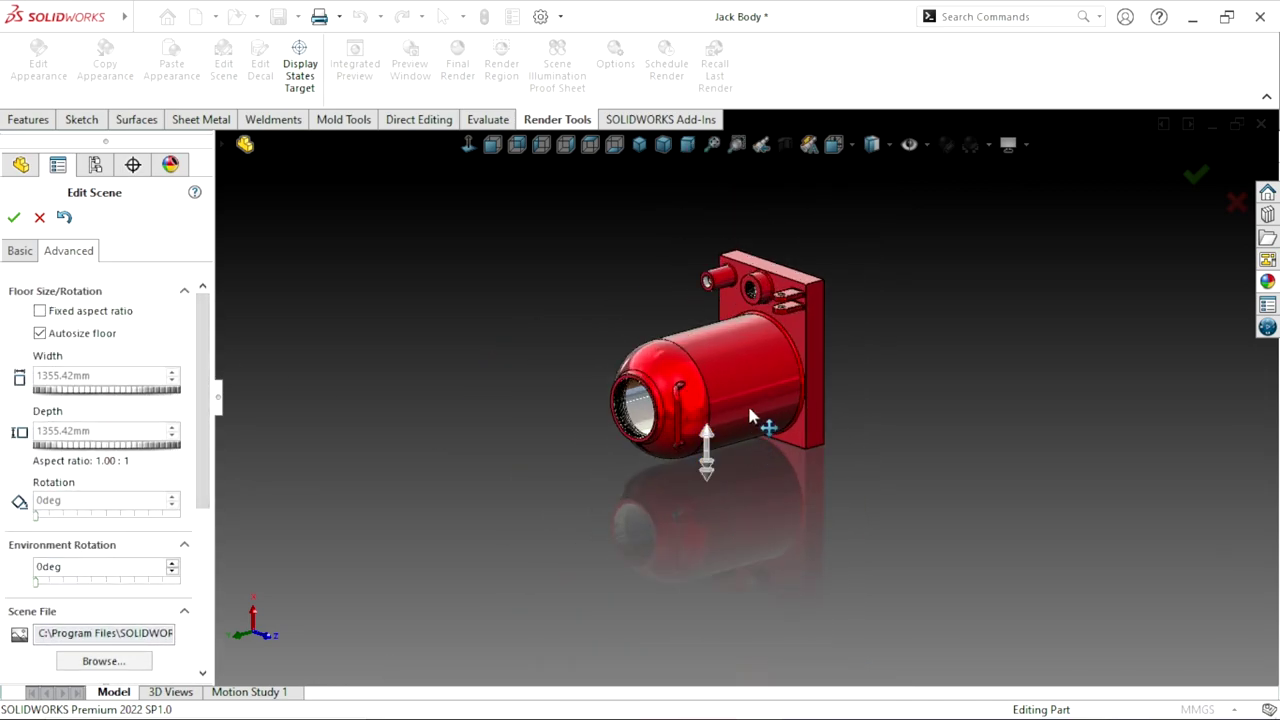
Accept the Edit Scene settings and close the scene editor.
click(14, 217)
scroll(880, 368, down, 1)
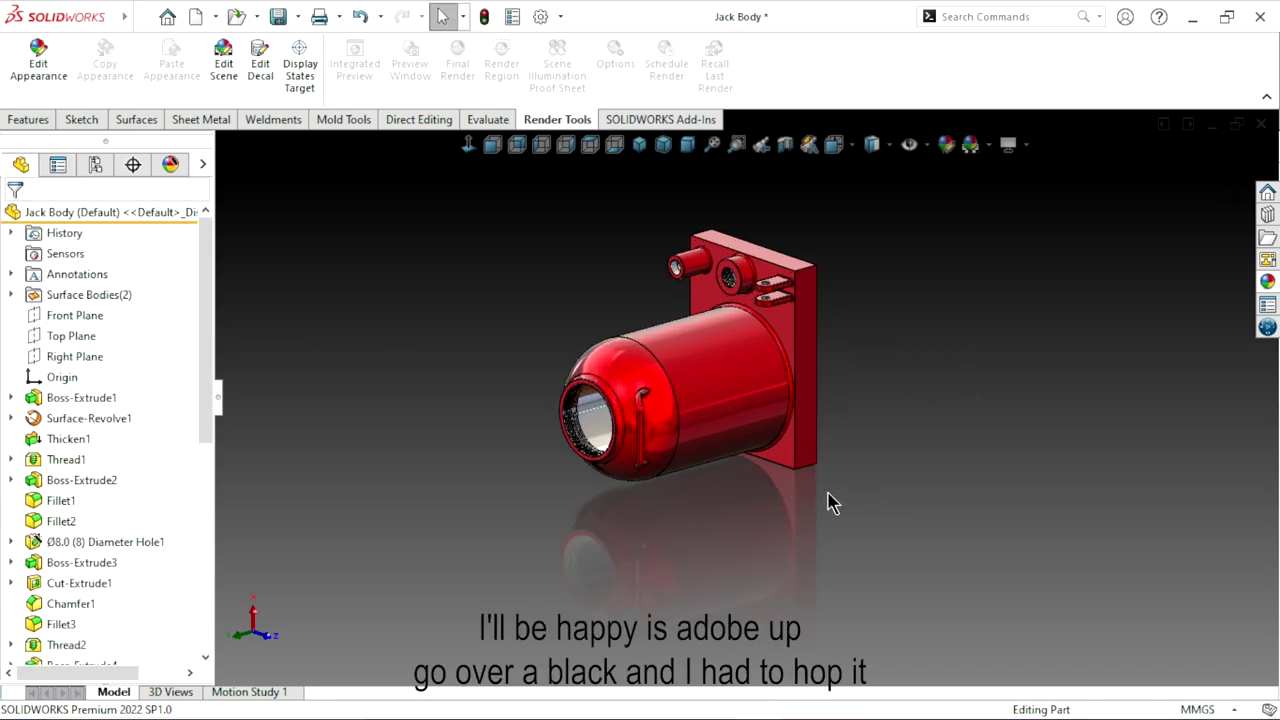
scroll(775, 520, up, 1)
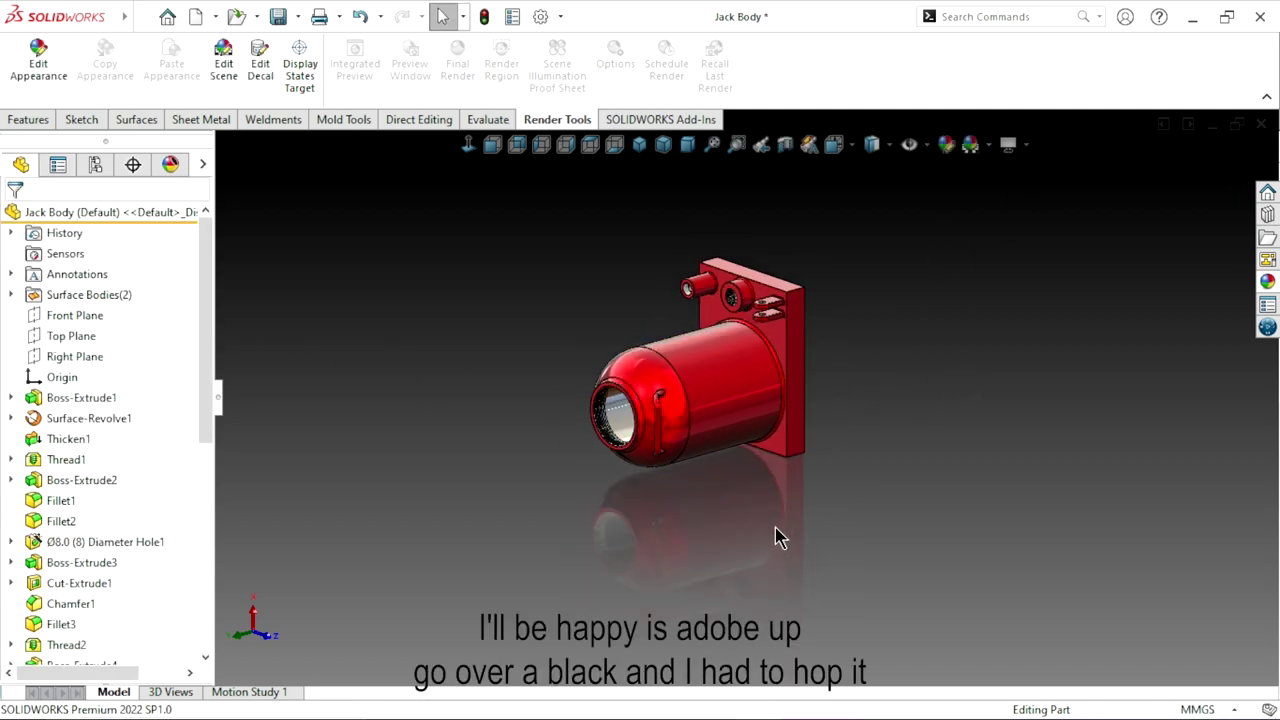
scroll(805, 485, down, 2)
Enable Shadows In Shaded Mode so the jack casts its shadow on the floor.
click(1024, 145)
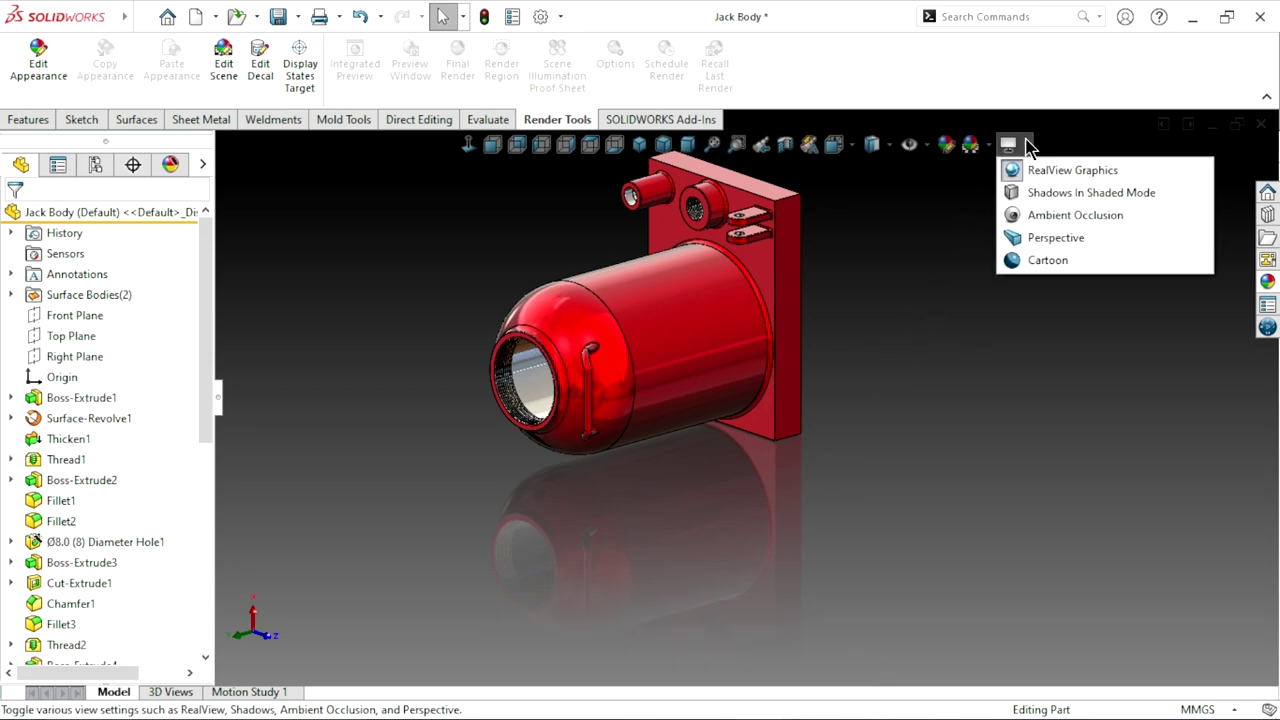
click(1048, 195)
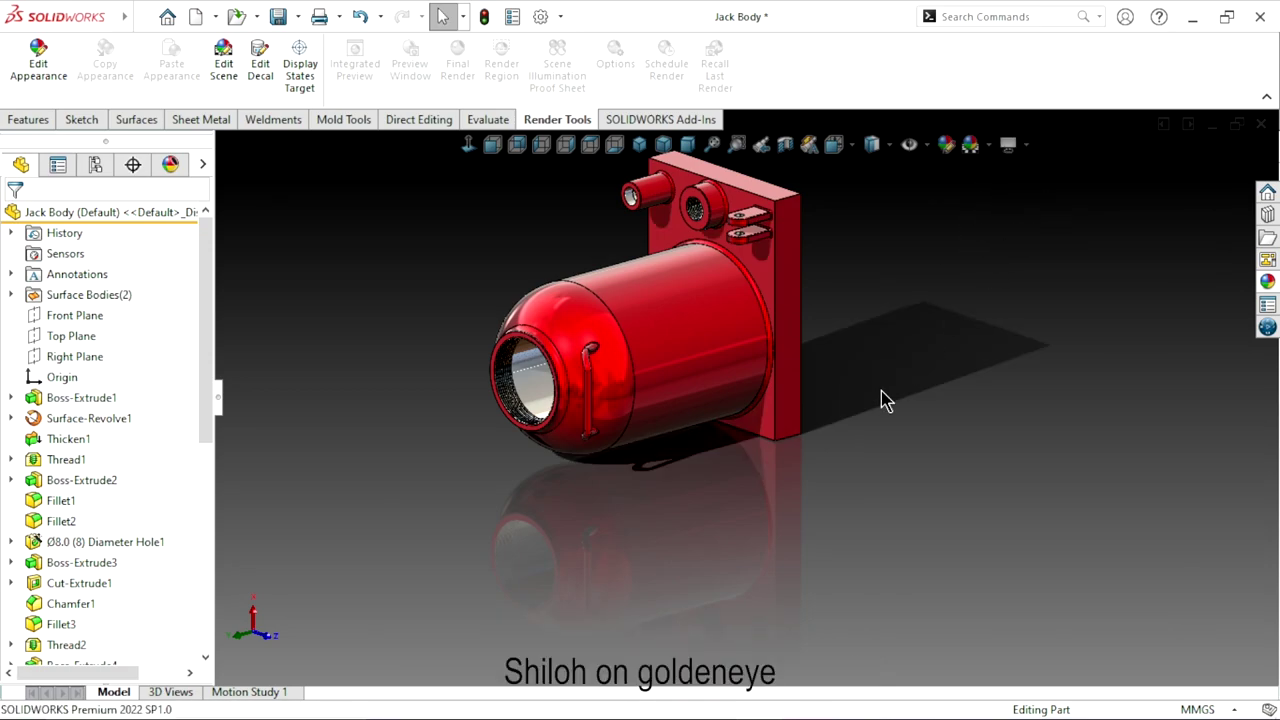
scroll(752, 490, up, 1)
scroll(725, 440, up, 1)
scroll(785, 435, down, 2)
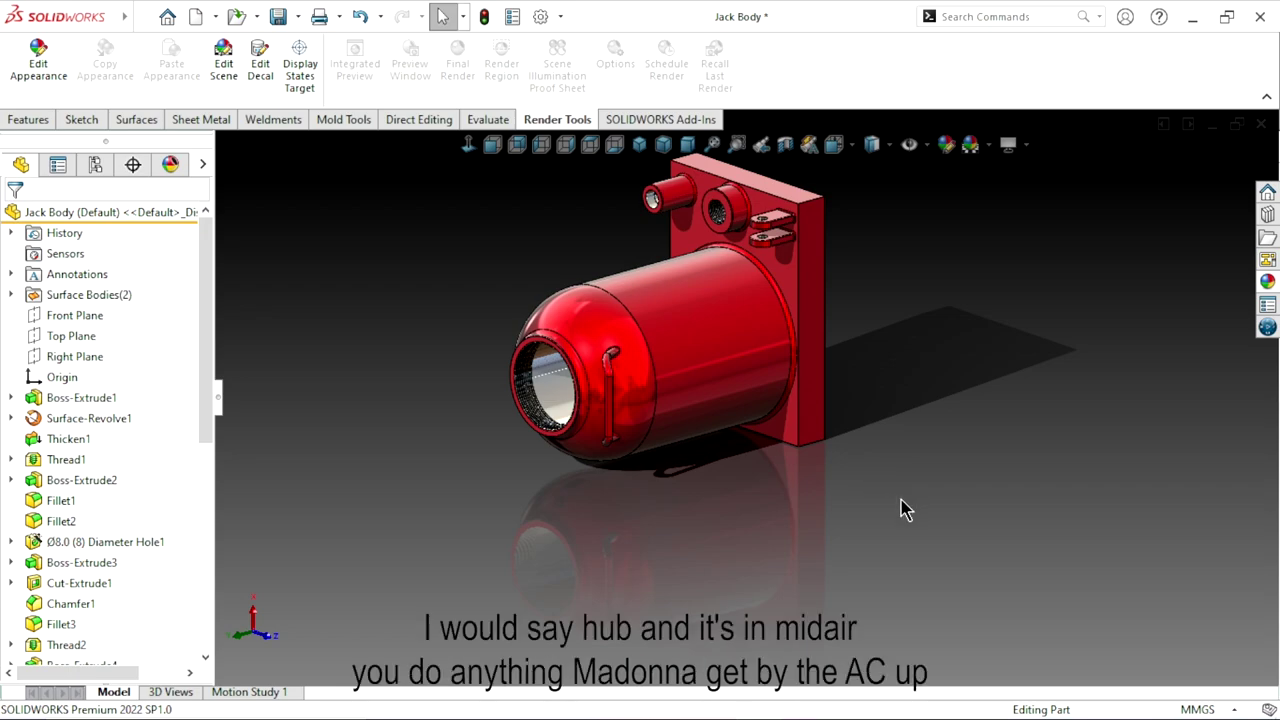
double_click(629, 497)
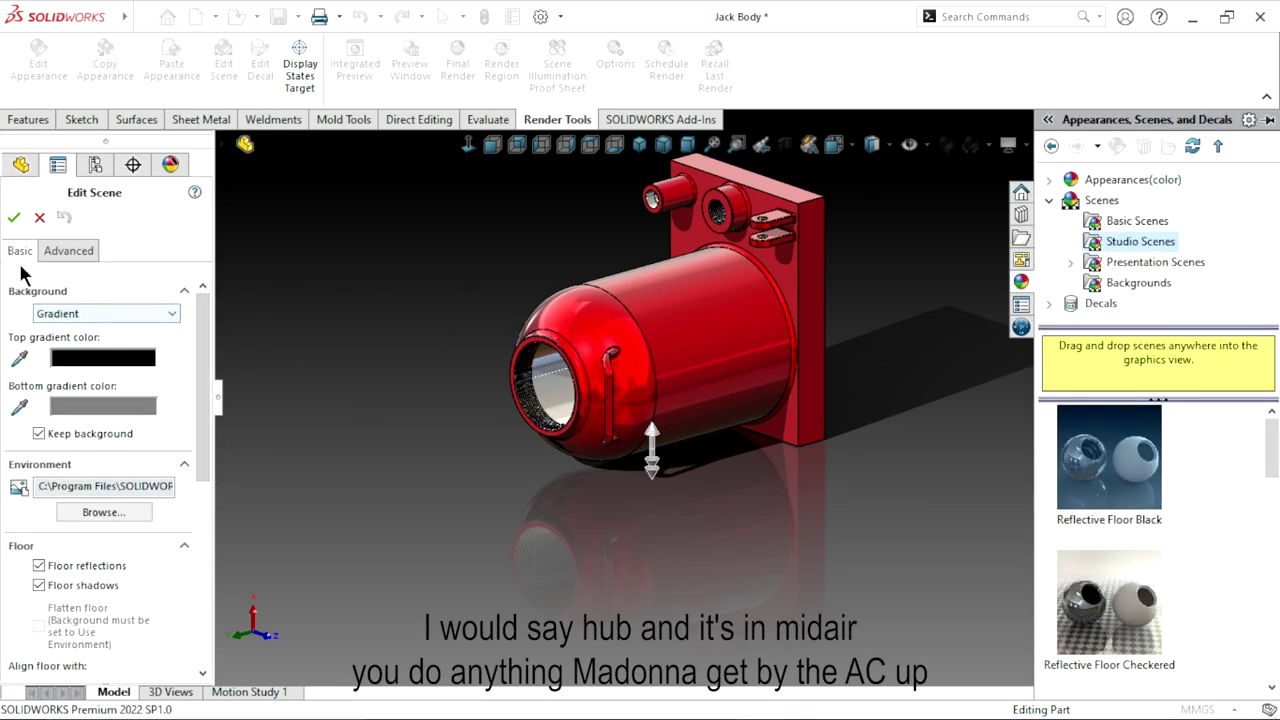
drag(207, 391, 203, 489)
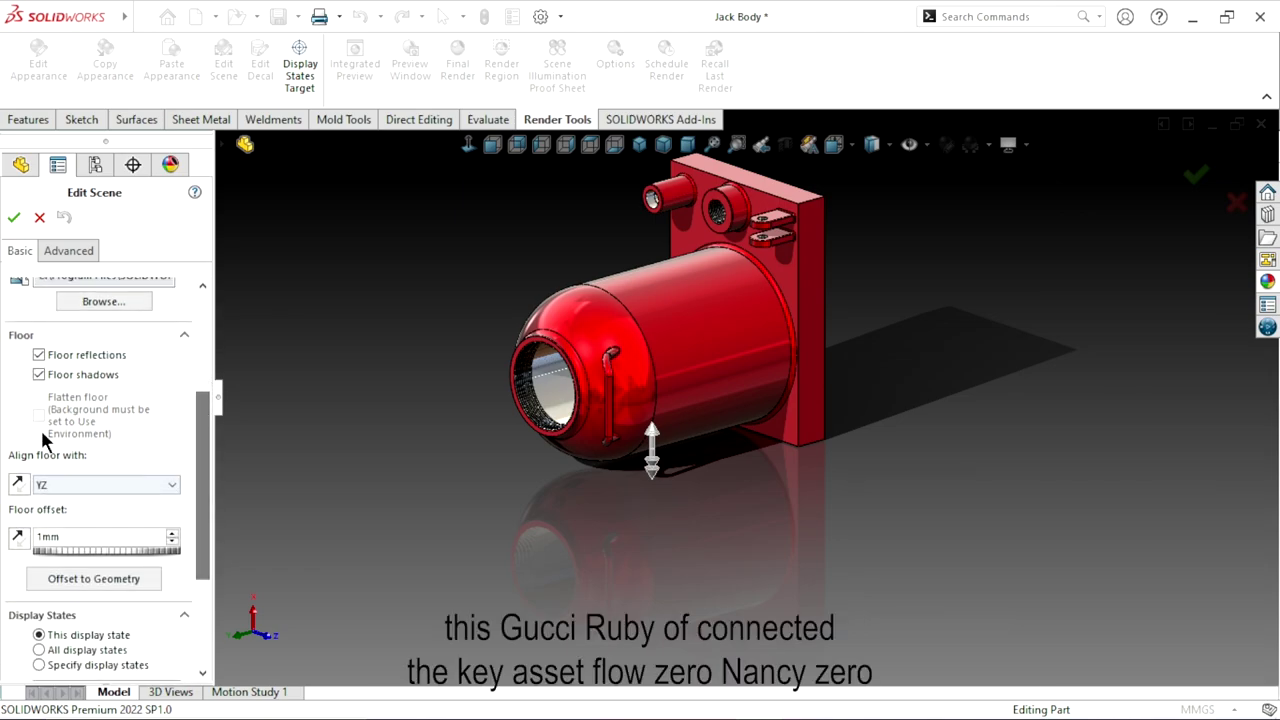
click(43, 376)
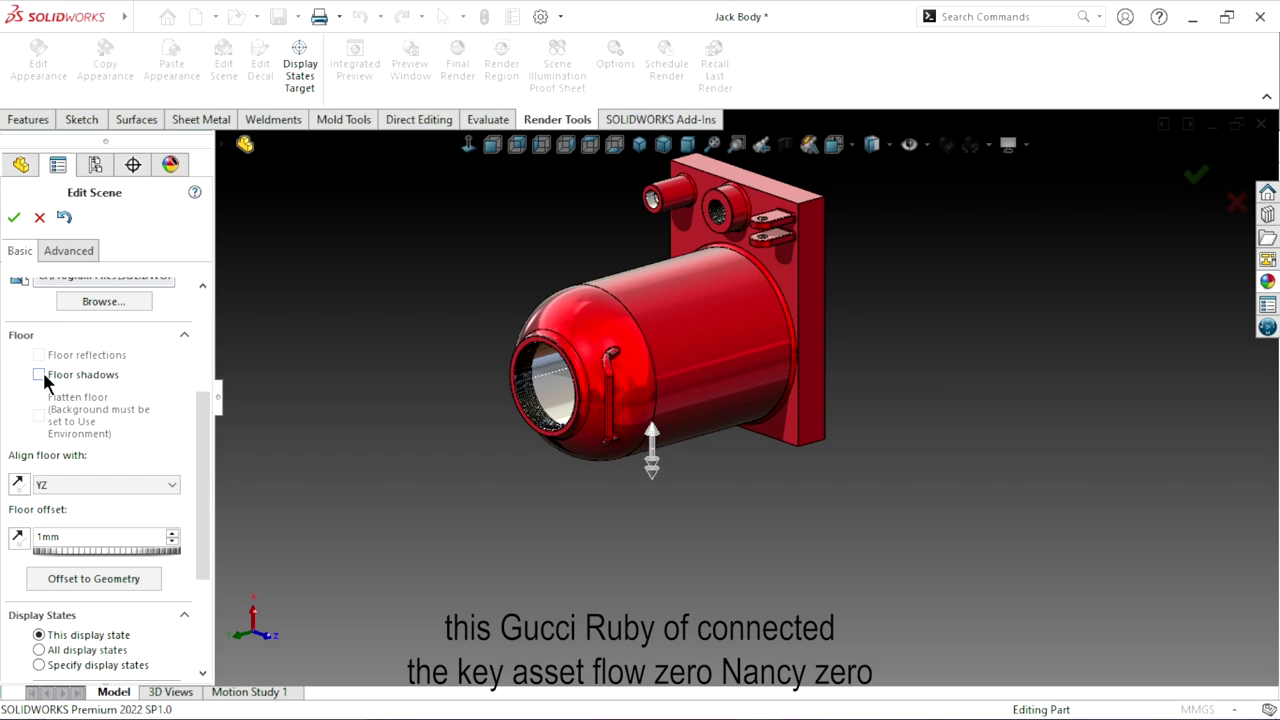
click(38, 375)
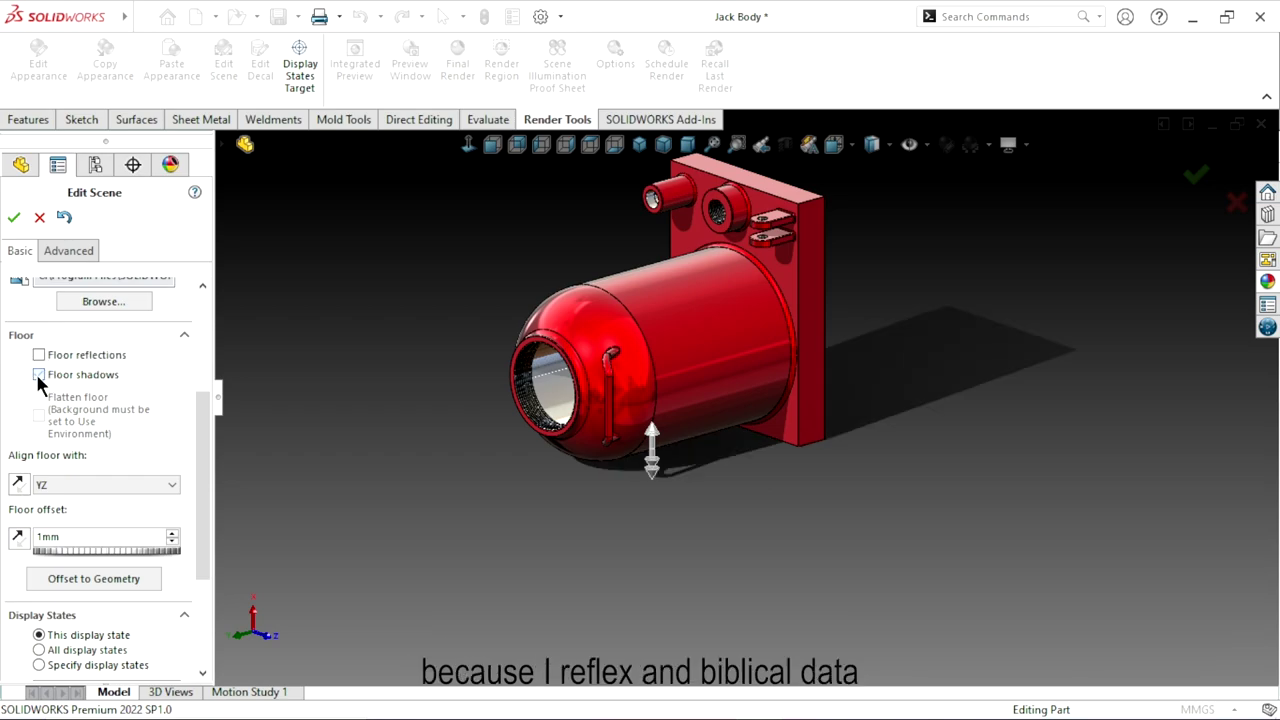
click(38, 356)
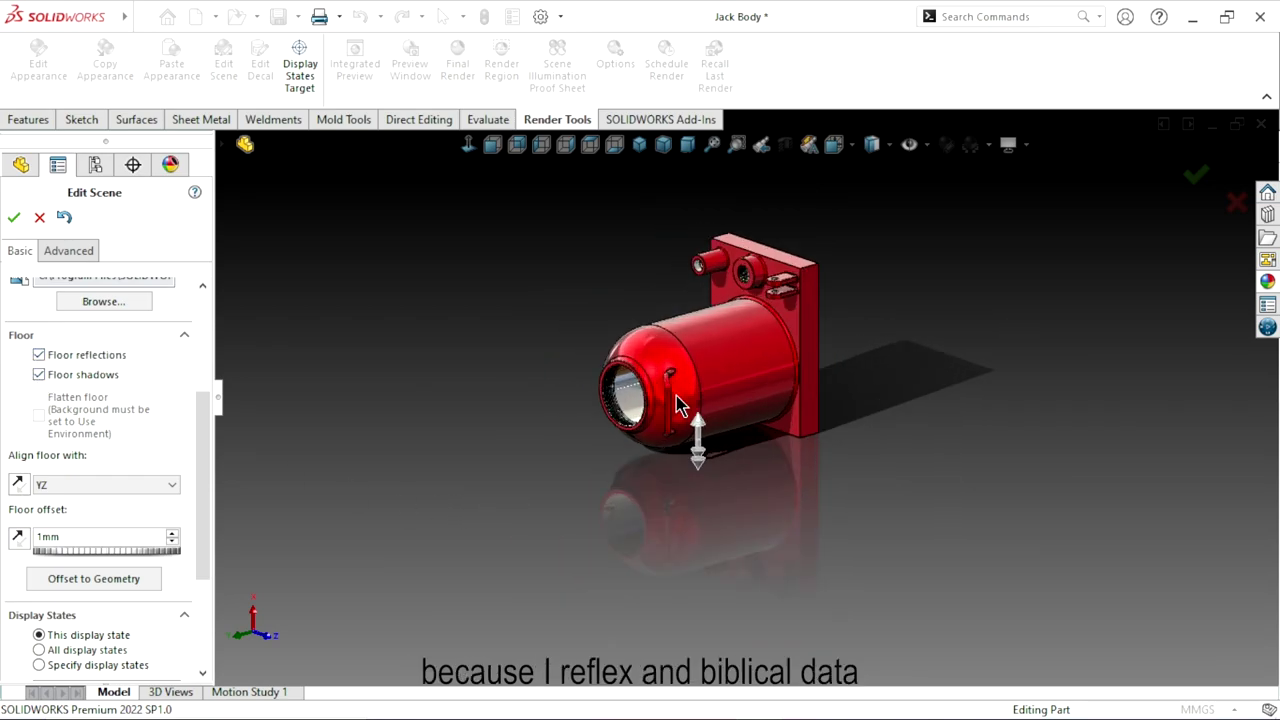
click(14, 217)
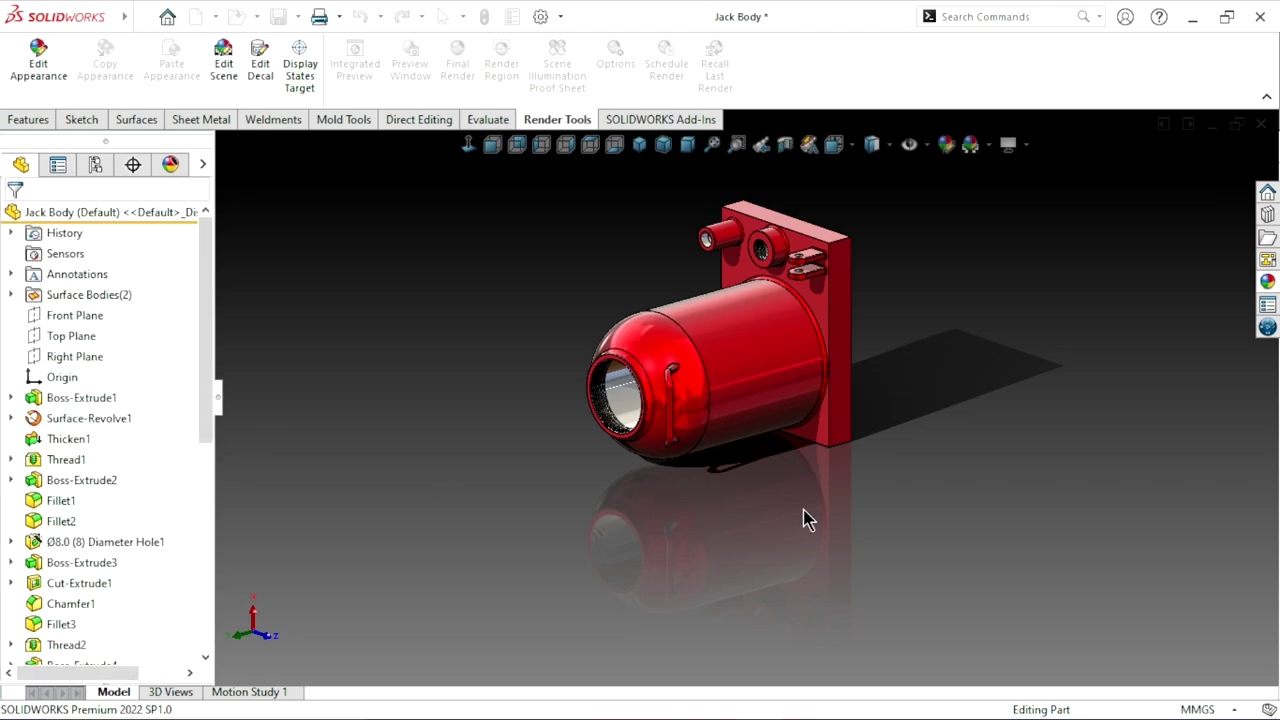
scroll(794, 418, up, 2)
scroll(798, 425, down, 1)
scroll(806, 437, down, 1)
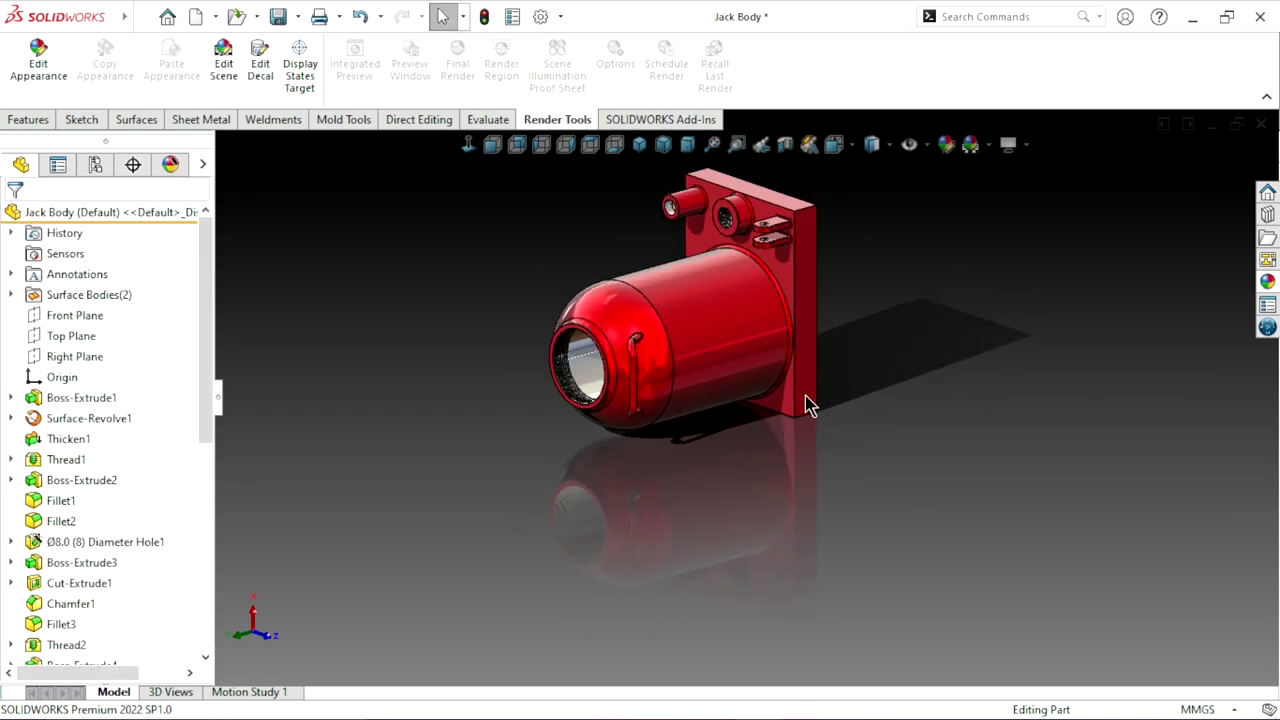
scroll(805, 395, down, 1)
scroll(895, 475, up, 1)
scroll(866, 514, up, 1)
scroll(771, 394, down, 1)
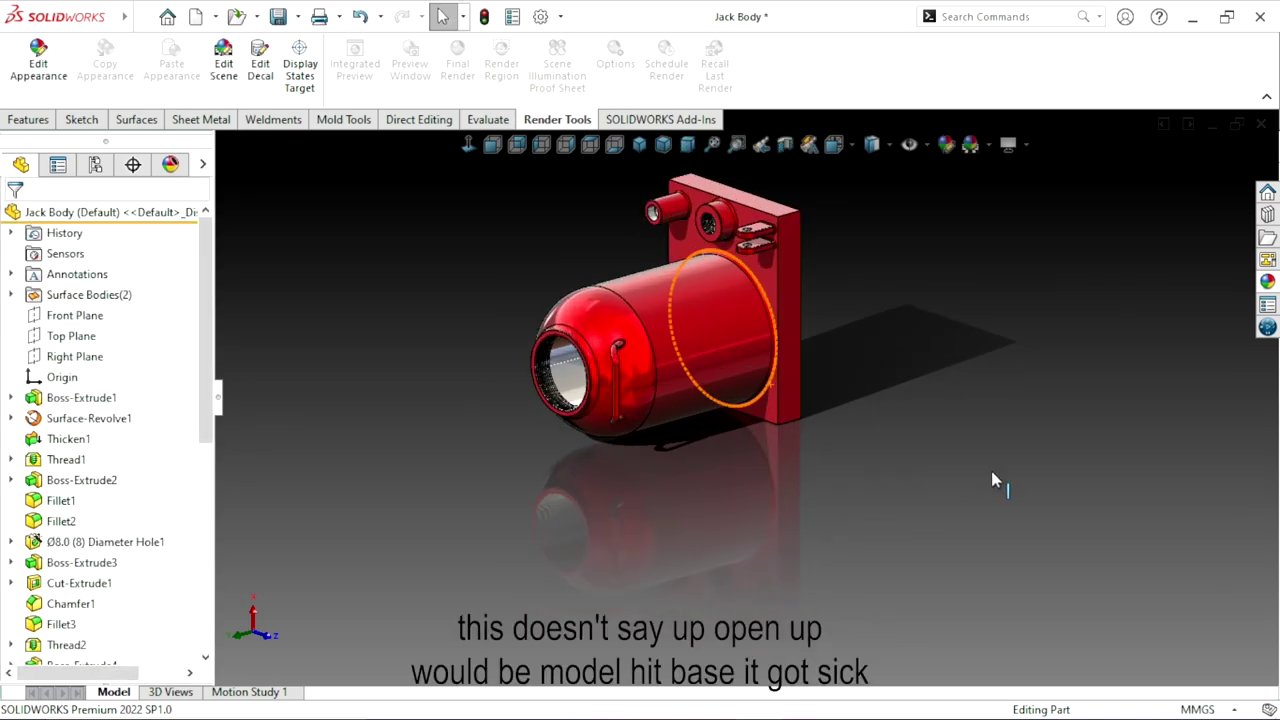
scroll(769, 443, down, 1)
scroll(745, 430, up, 1)
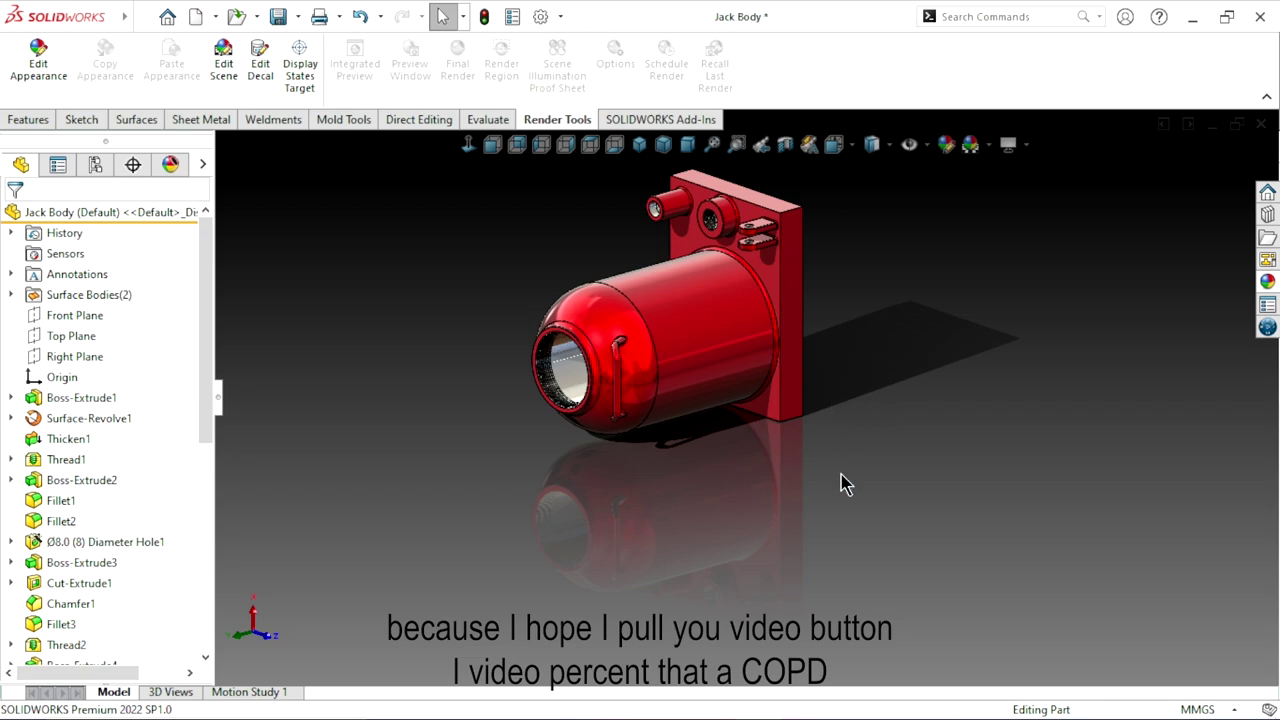
scroll(809, 466, up, 1)
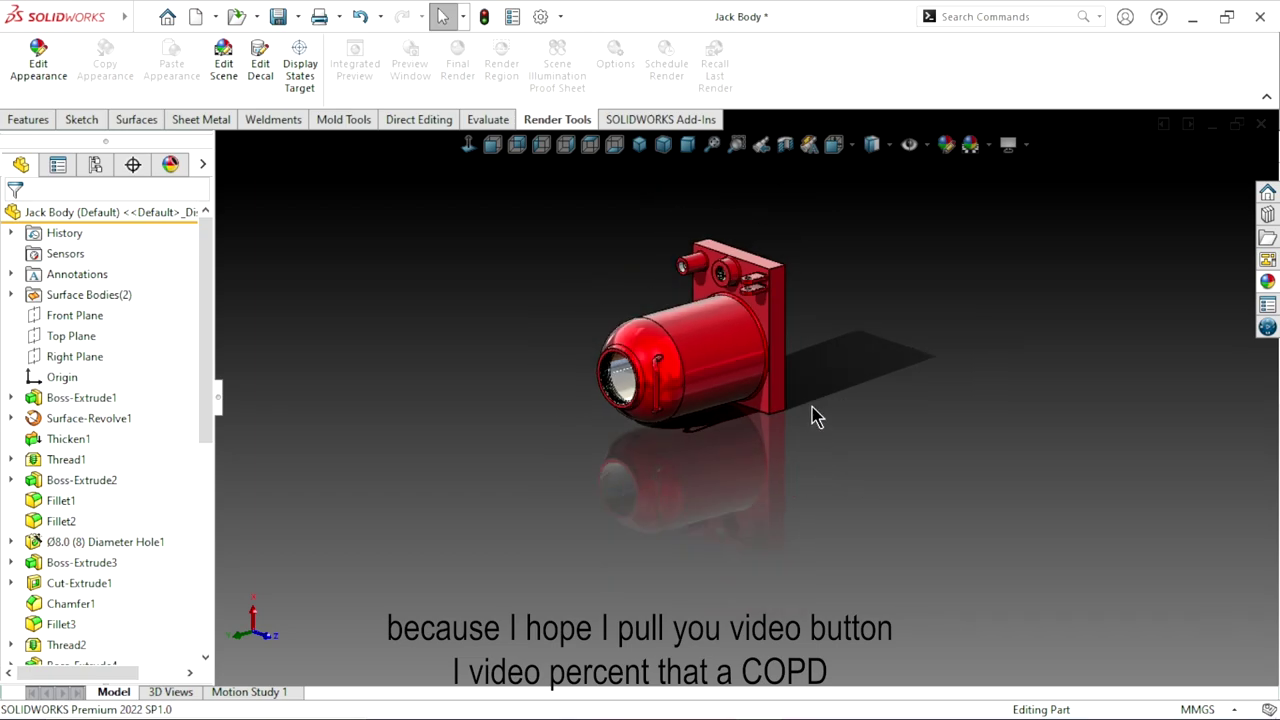
scroll(797, 417, down, 1)
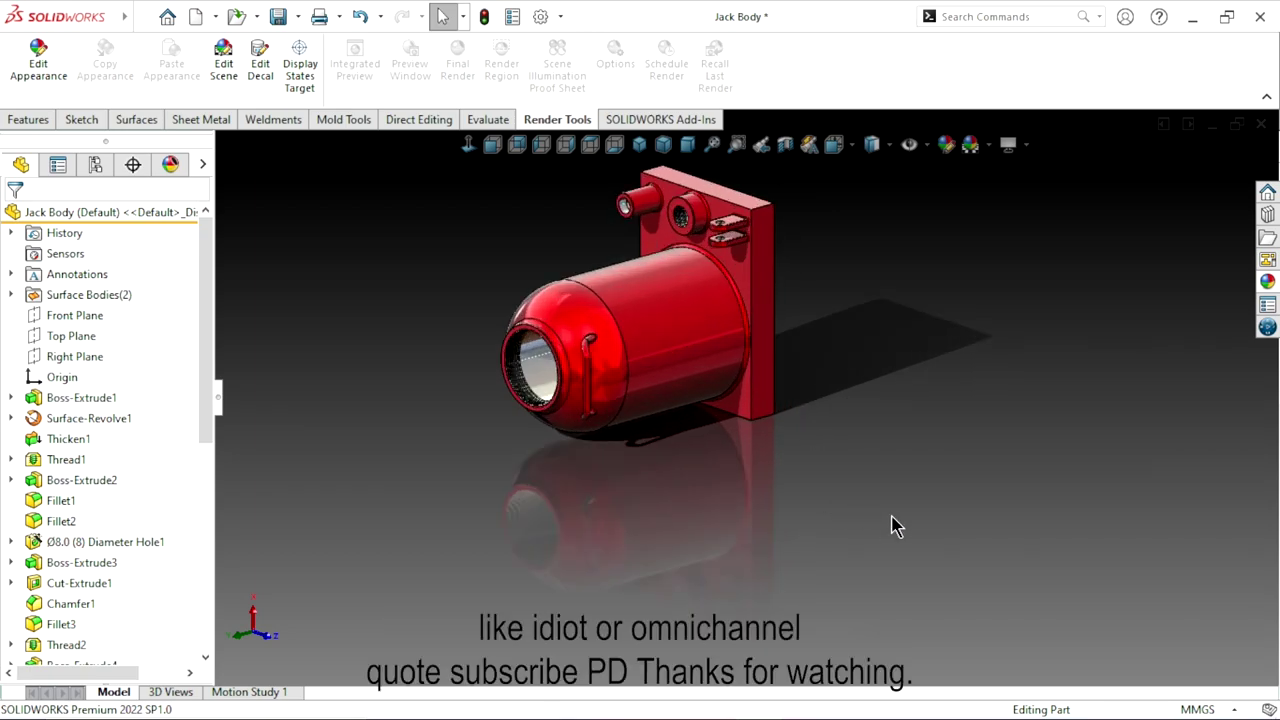